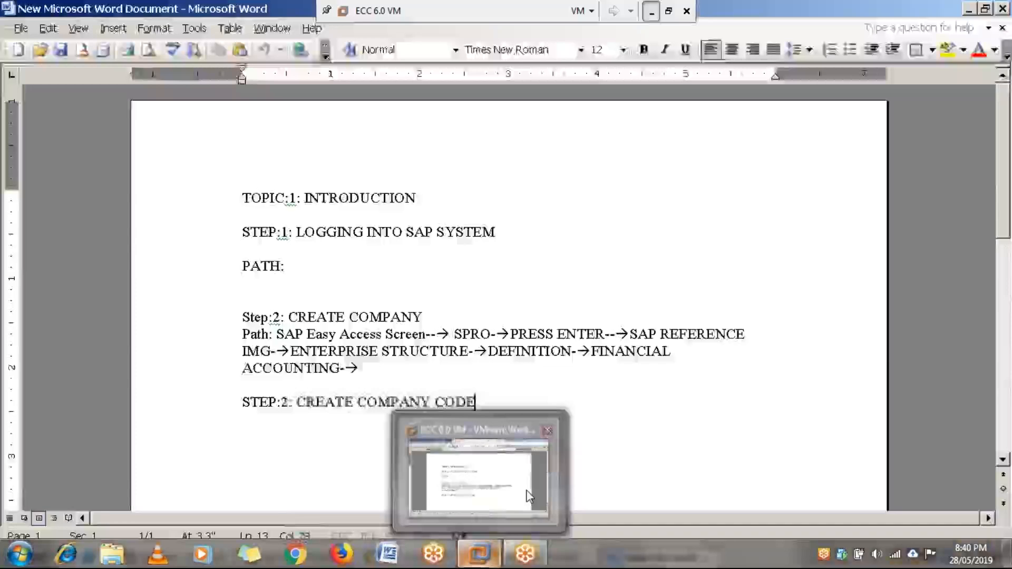
{"action": "left_click", "coordinate": [529, 495]}
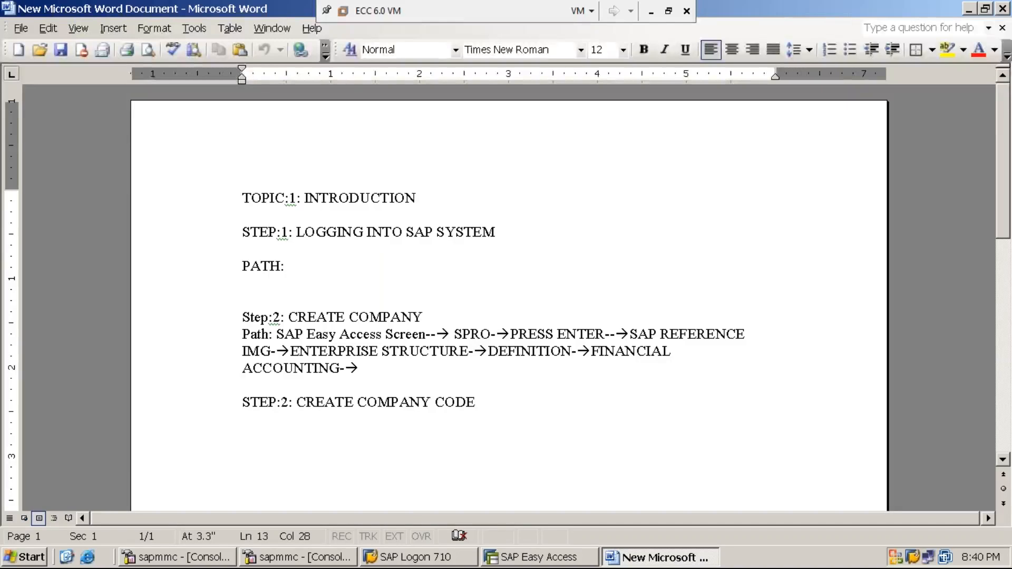
{"action": "left_click", "coordinate": [652, 21]}
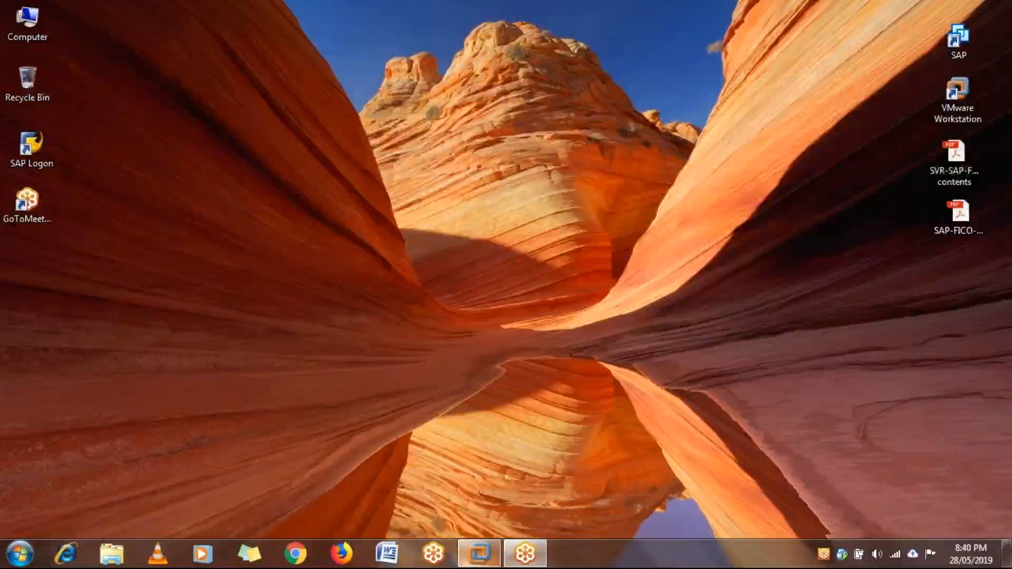
{"action": "mouse_move", "coordinate": [478, 553]}
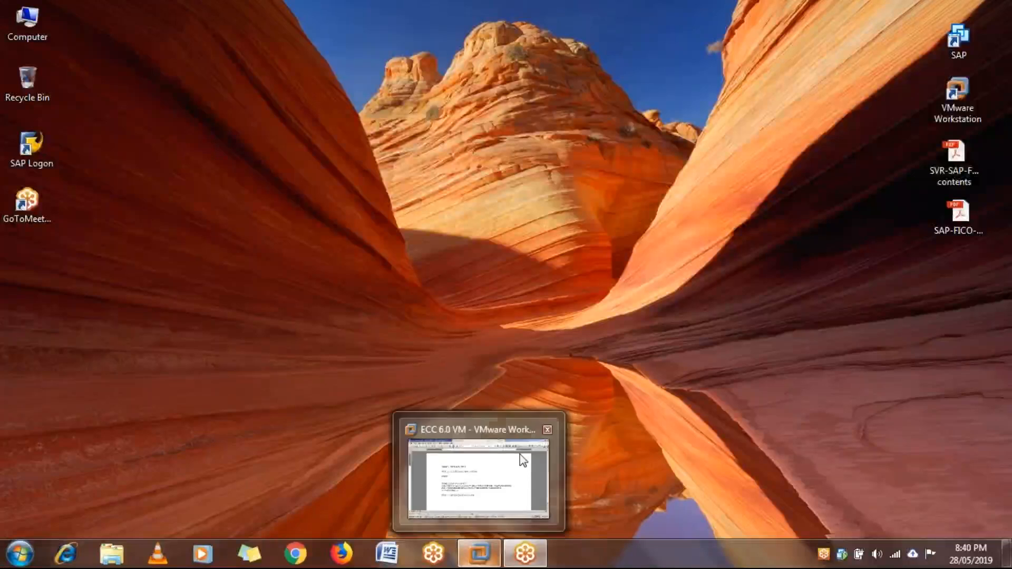
{"action": "left_click", "coordinate": [479, 474]}
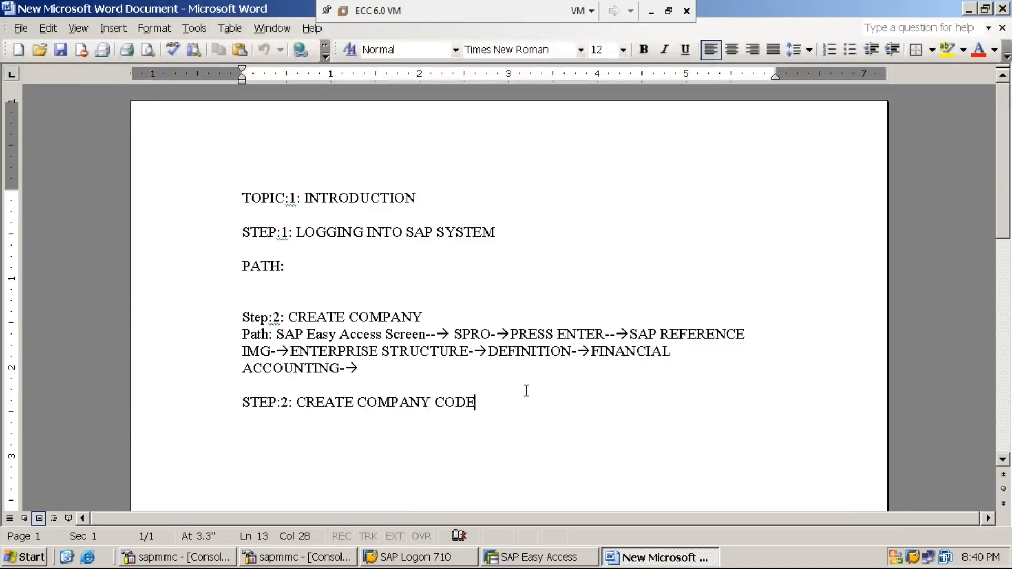
Step: Open transaction OX15 and display the details of internal trading partner company MM1234
{"action": "left_click", "coordinate": [542, 559]}
{"action": "type", "text": "OX15"}
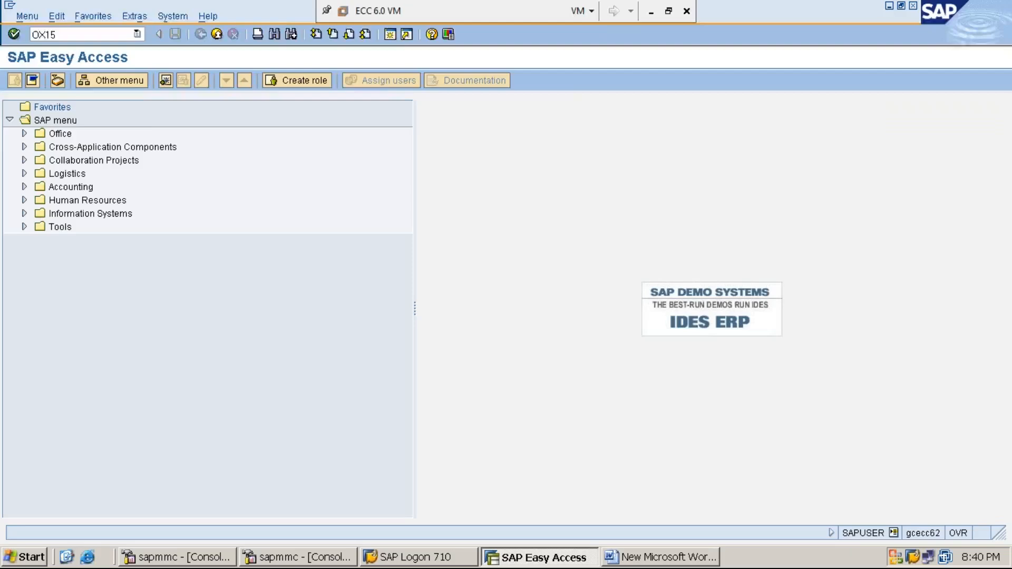
{"action": "key", "text": "Return"}
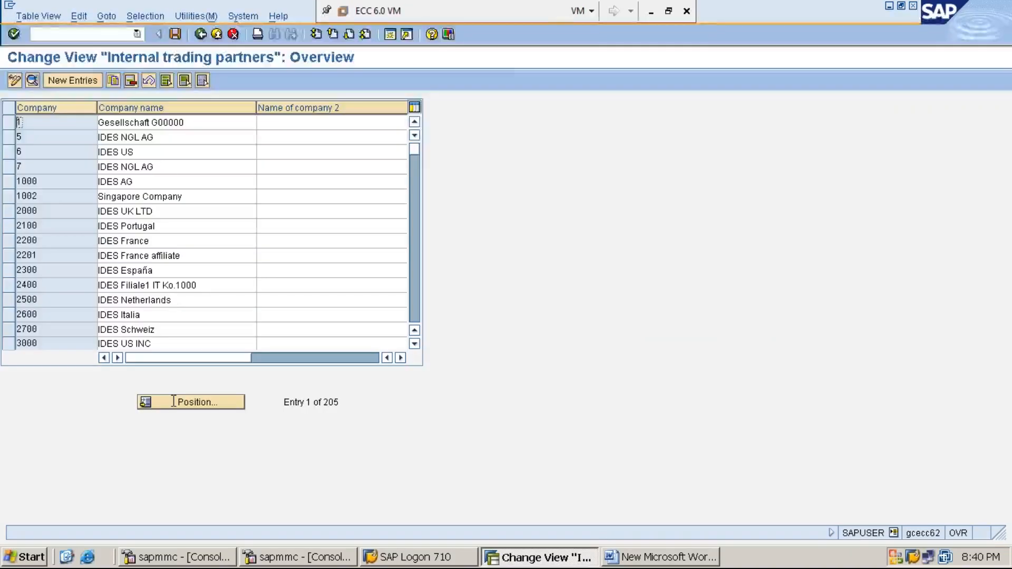
{"action": "left_click", "coordinate": [203, 408]}
{"action": "type", "text": "MM12"}
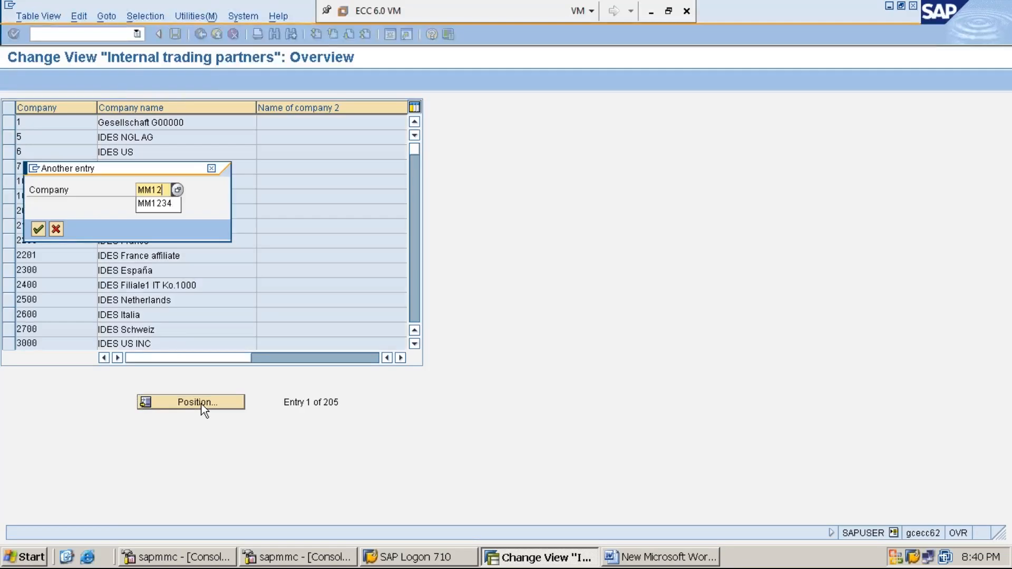
{"action": "key", "text": "Down"}
{"action": "key", "text": "Return"}
{"action": "key", "text": "Return"}
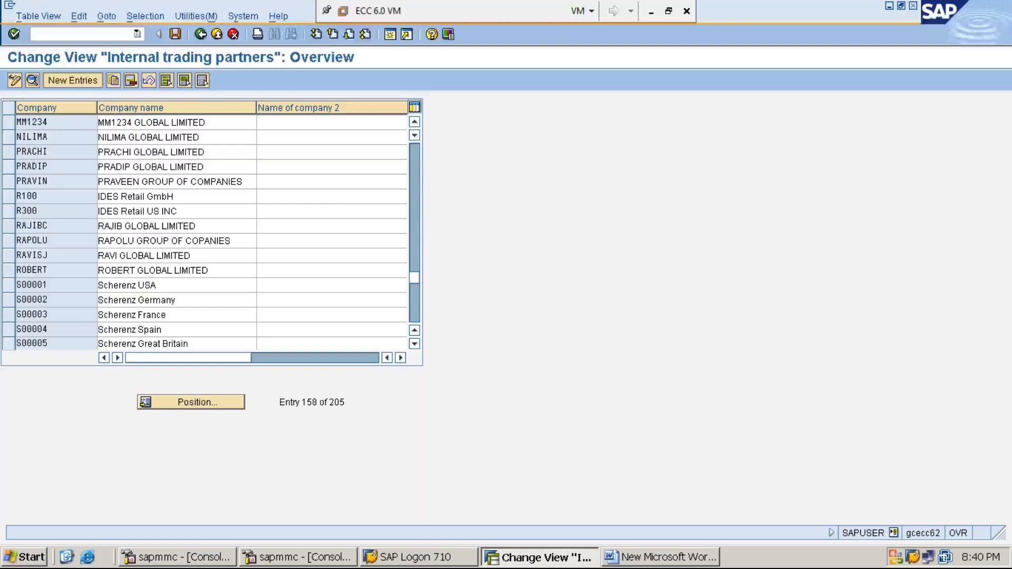
{"action": "key", "text": "F2"}
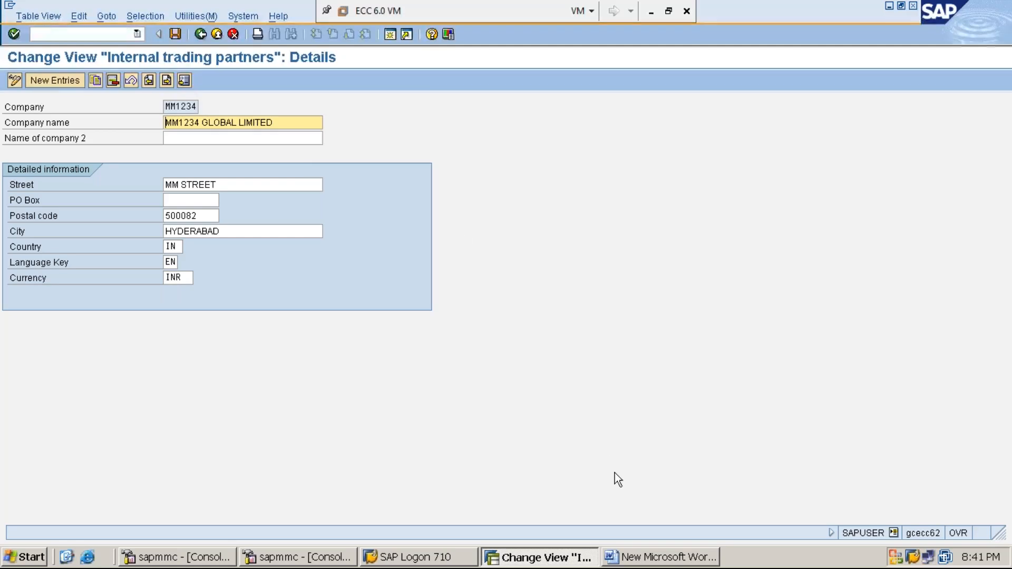
Step: Append "– OX02" to the CREATE COMPANY CODE heading in the Word notes
{"action": "left_click", "coordinate": [662, 558]}
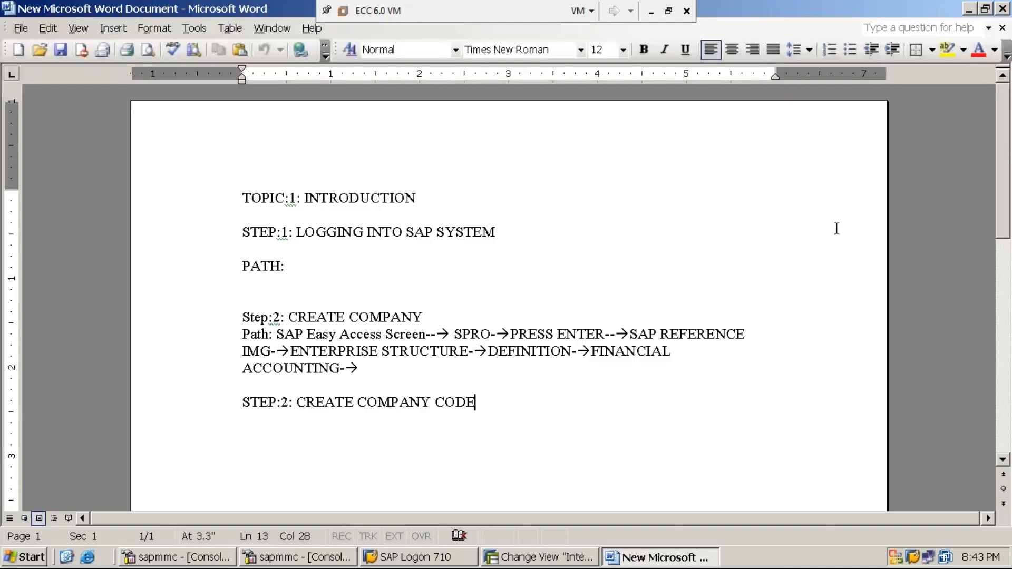
{"action": "left_click", "coordinate": [968, 9]}
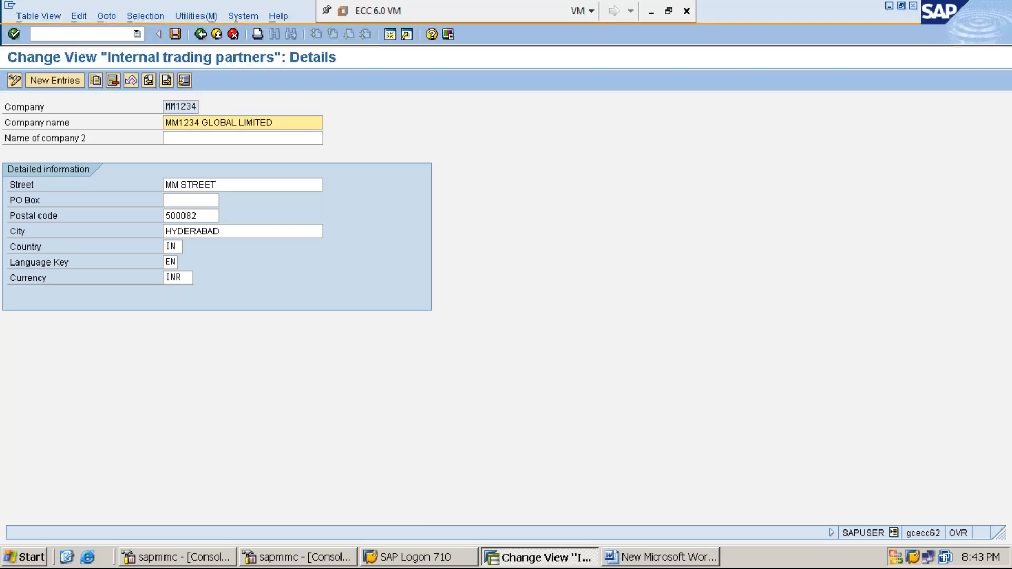
{"action": "left_click", "coordinate": [662, 562]}
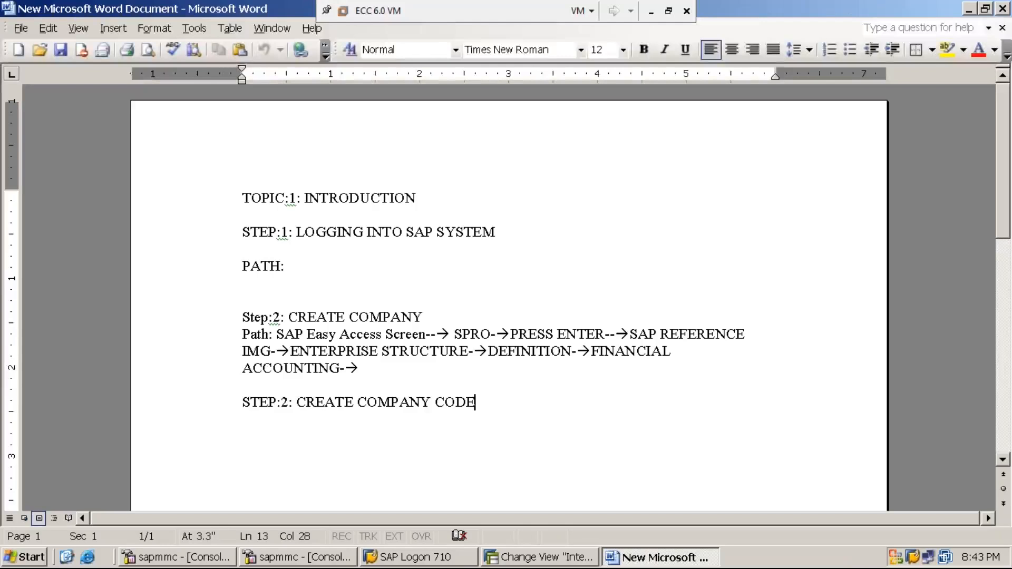
{"action": "type", "text": "- "}
{"action": "type", "text": "O"}
{"action": "type", "text": "X02"}
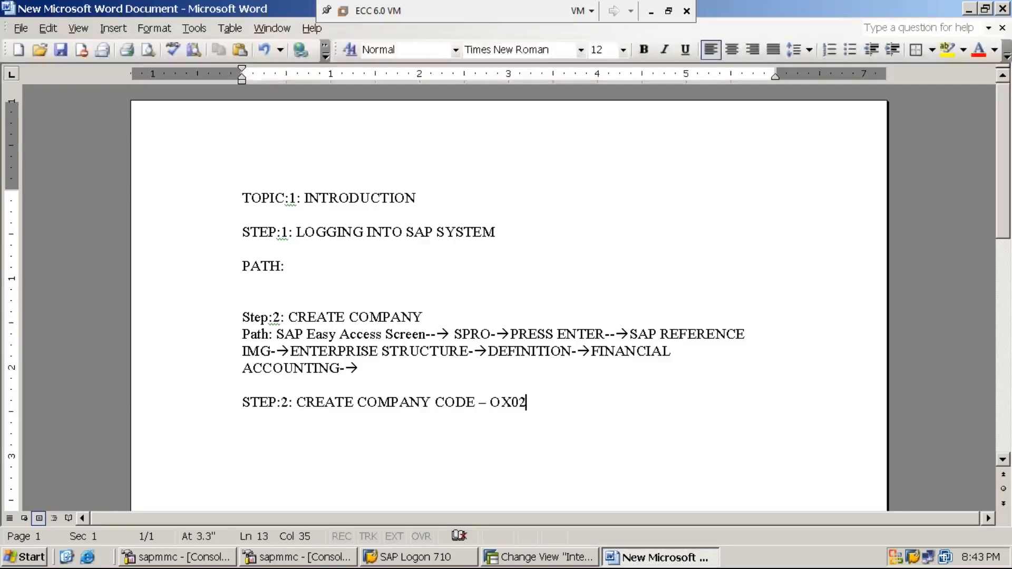
Step: Add a line below the heading reading "PATH:SAP EASY ACCESS SCREEN→SPRO→"
{"action": "key", "text": "Return"}
{"action": "type", "text": "PATH"}
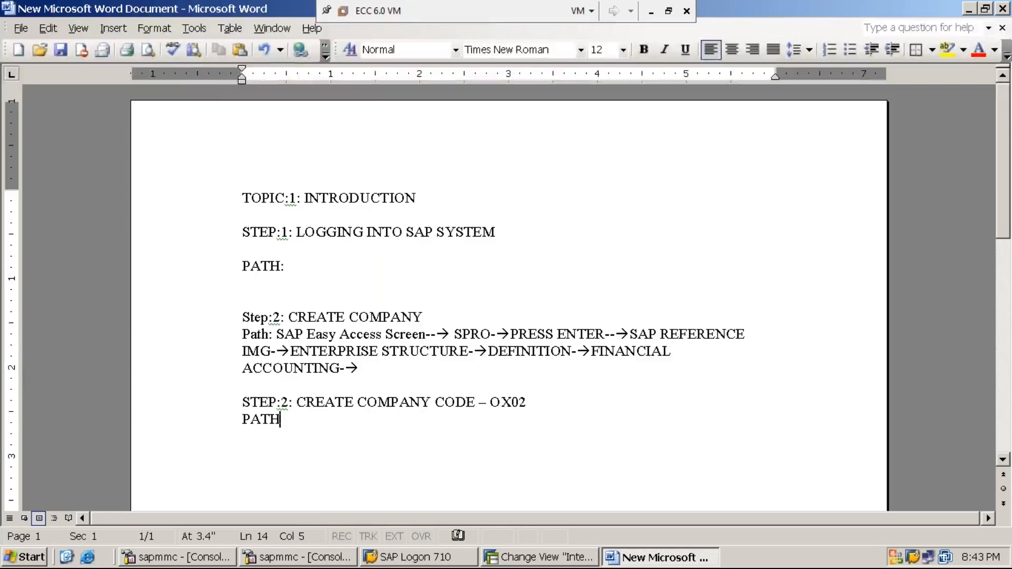
{"action": "type", "text": ":SAP EASY ASS"}
{"action": "key", "text": "BackSpace"}
{"action": "key", "text": "BackSpace"}
{"action": "type", "text": "CCESS SCRE"}
{"action": "type", "text": "EN--"}
{"action": "type", "text": ">"}
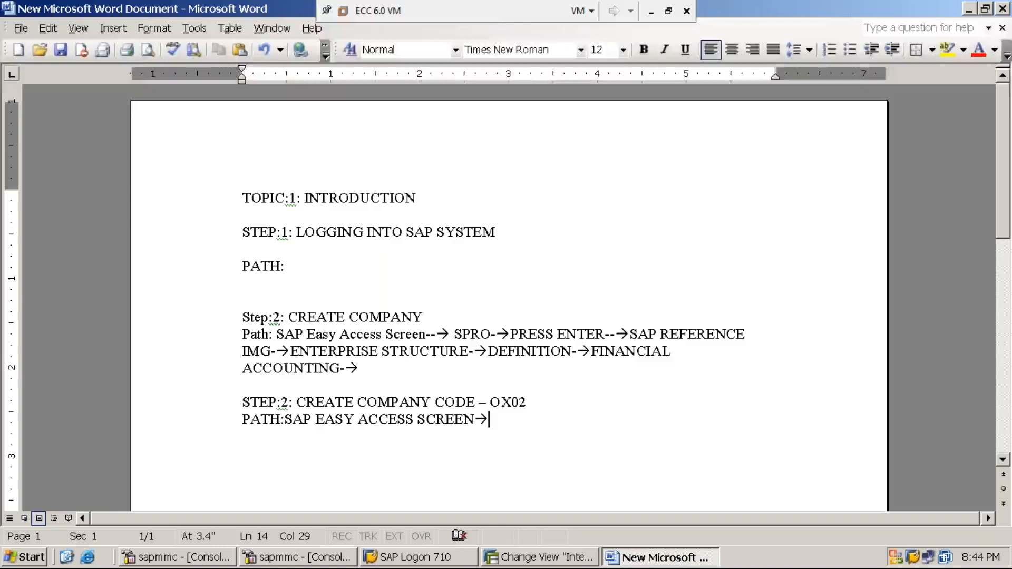
{"action": "type", "text": "SPRO"}
{"action": "type", "text": "-->"}
{"action": "key", "text": "BackSpace"}
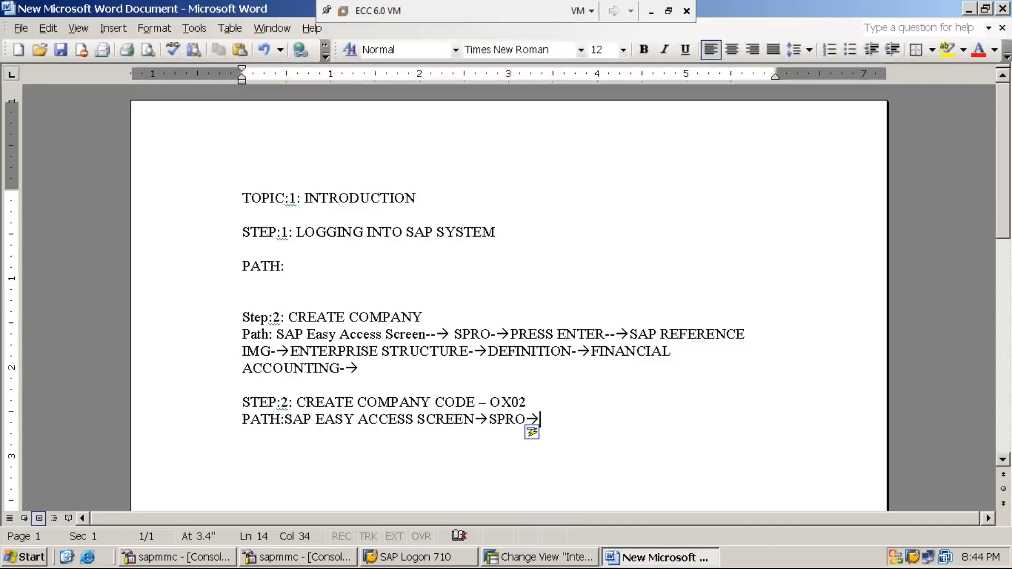
Step: Return to the SAP Easy Access screen and open the SAP Reference IMG through transaction SPRO
{"action": "left_click", "coordinate": [543, 557]}
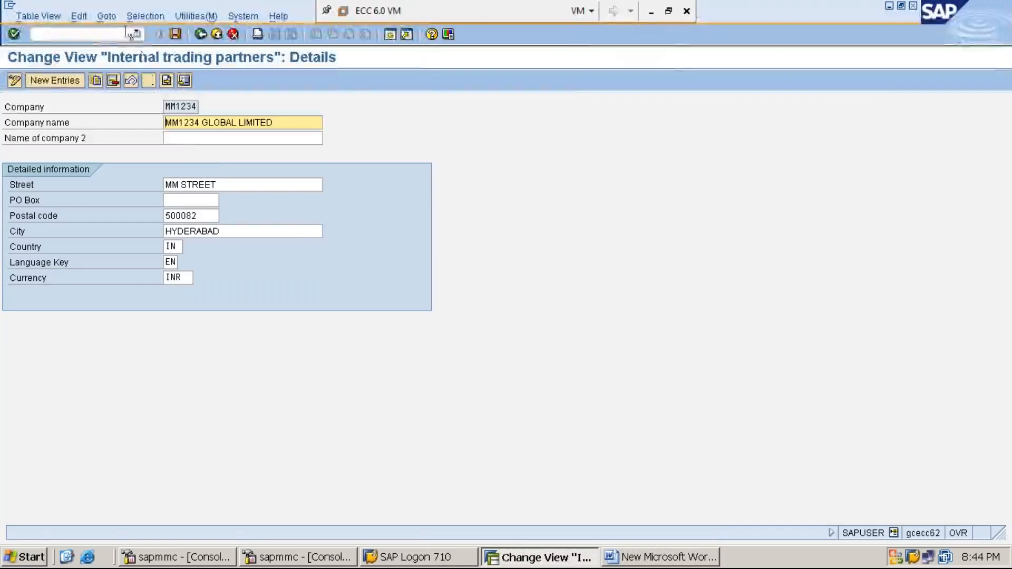
{"action": "left_click", "coordinate": [120, 33]}
{"action": "type", "text": "/N"}
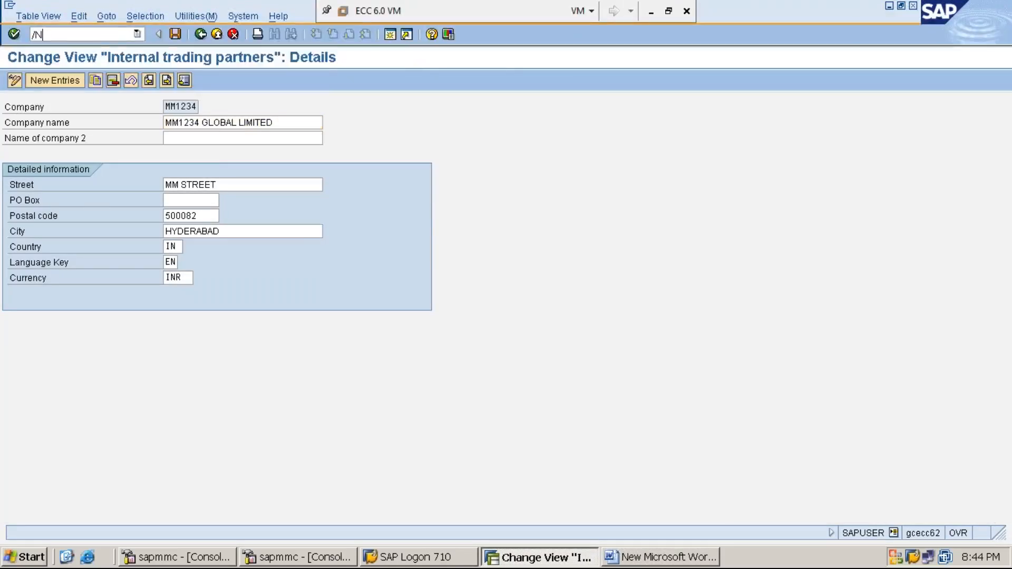
{"action": "key", "text": "Return"}
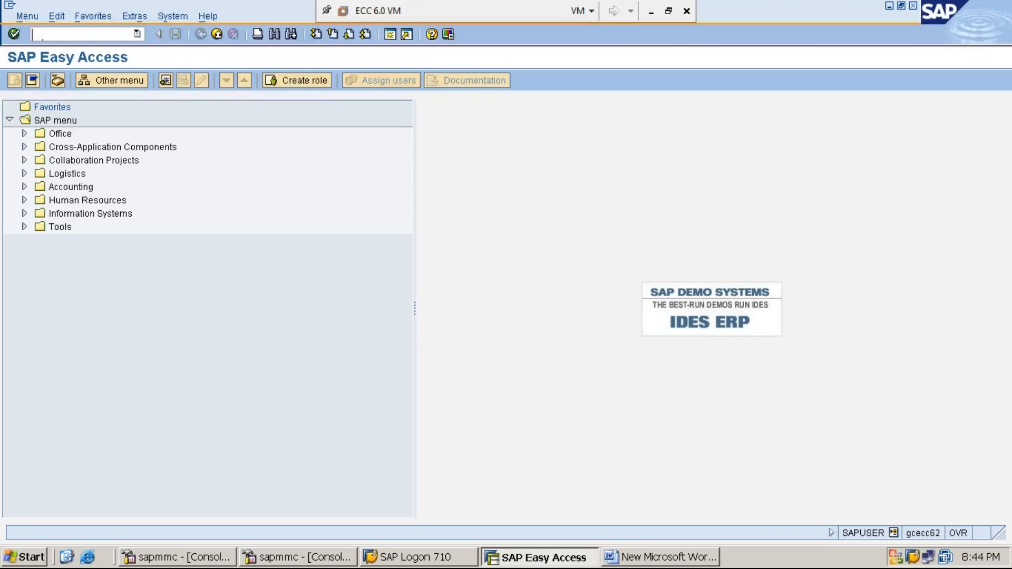
{"action": "type", "text": "SPRO"}
{"action": "key", "text": "Return"}
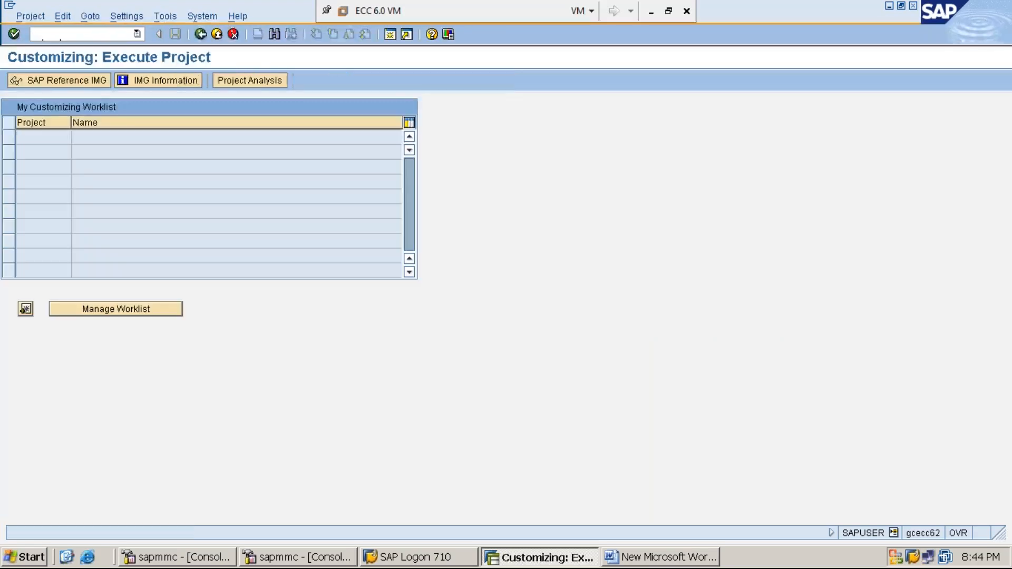
{"action": "left_click", "coordinate": [82, 83]}
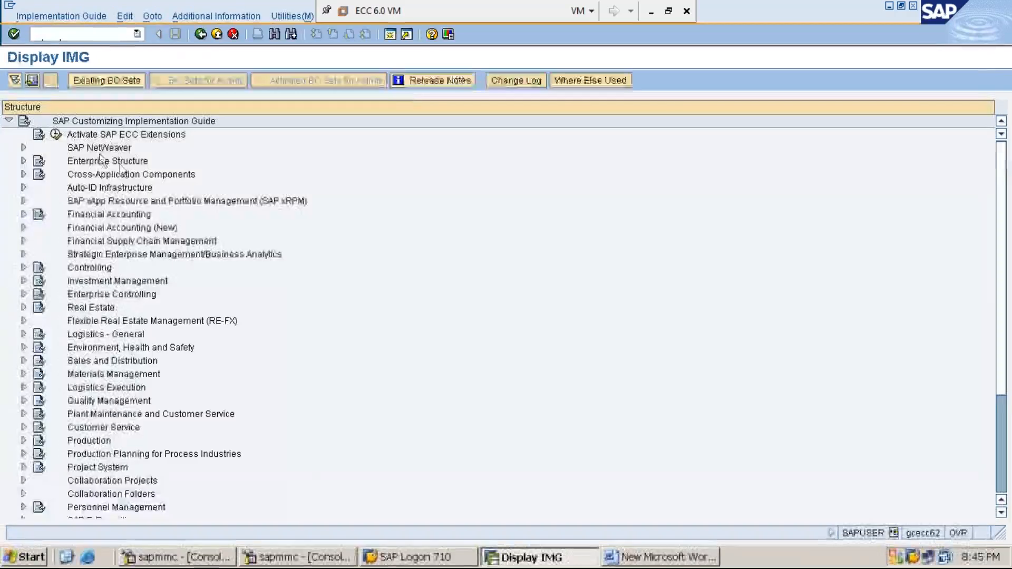
Step: Expand Enterprise Structure, then Definition, then Financial Accounting in the IMG tree
{"action": "left_click", "coordinate": [120, 163]}
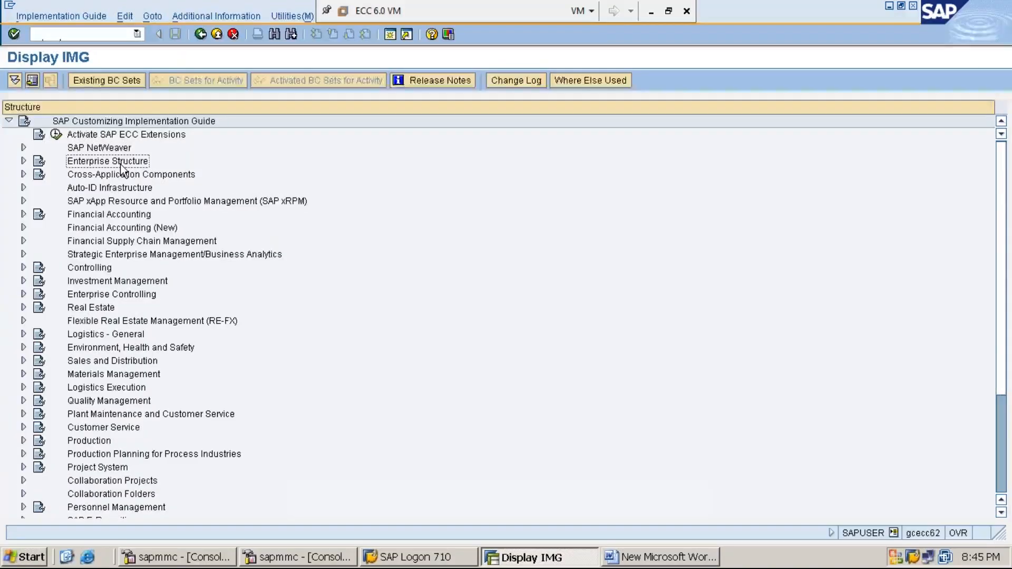
{"action": "double_click", "coordinate": [120, 163]}
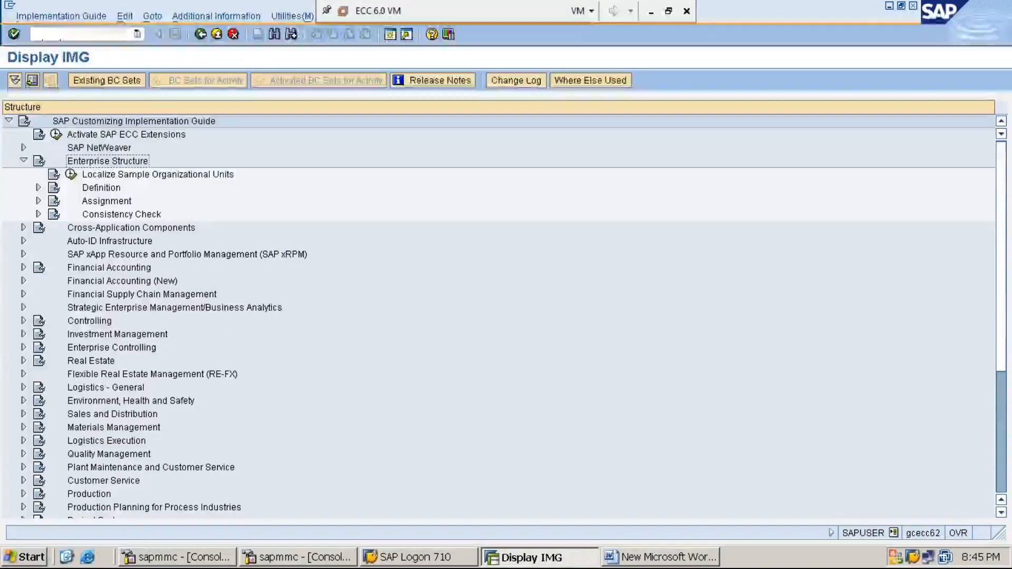
{"action": "key", "text": "Down"}
{"action": "key", "text": "Down"}
{"action": "key", "text": "Right"}
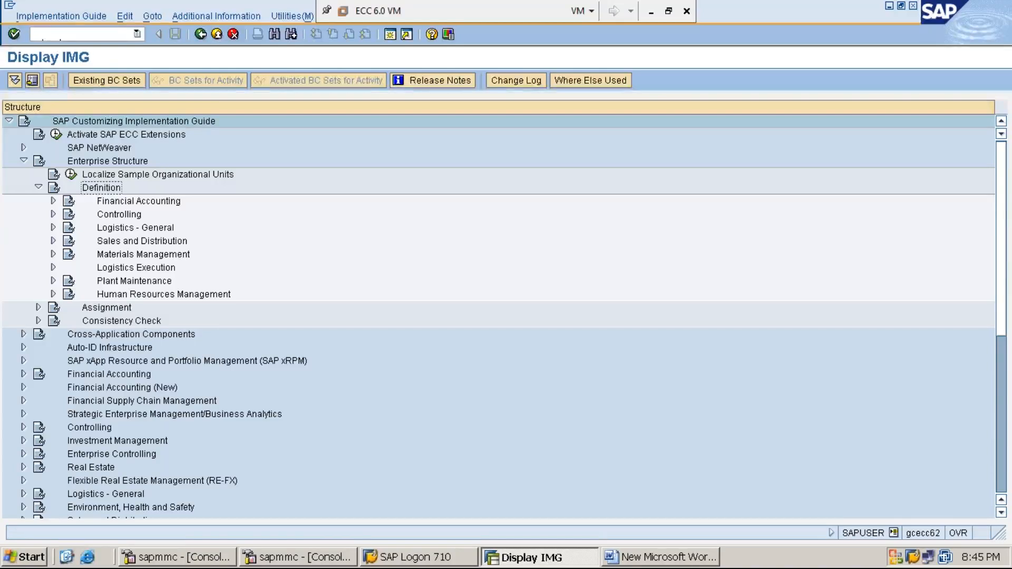
{"action": "left_click", "coordinate": [139, 201]}
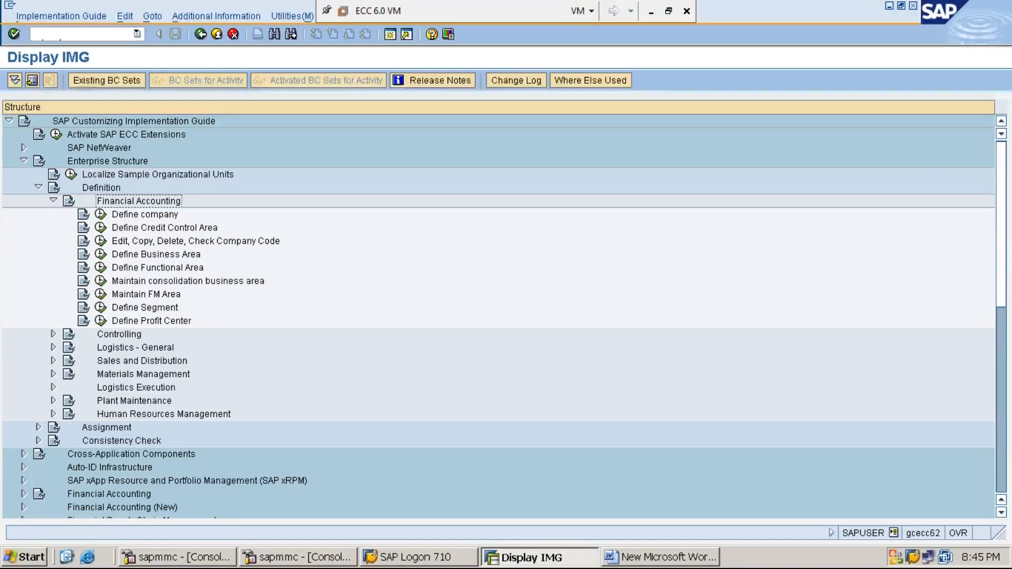
Step: Run Edit, Copy, Delete, Check Company Code and choose the Edit Company Code Data activity
{"action": "left_click", "coordinate": [164, 228]}
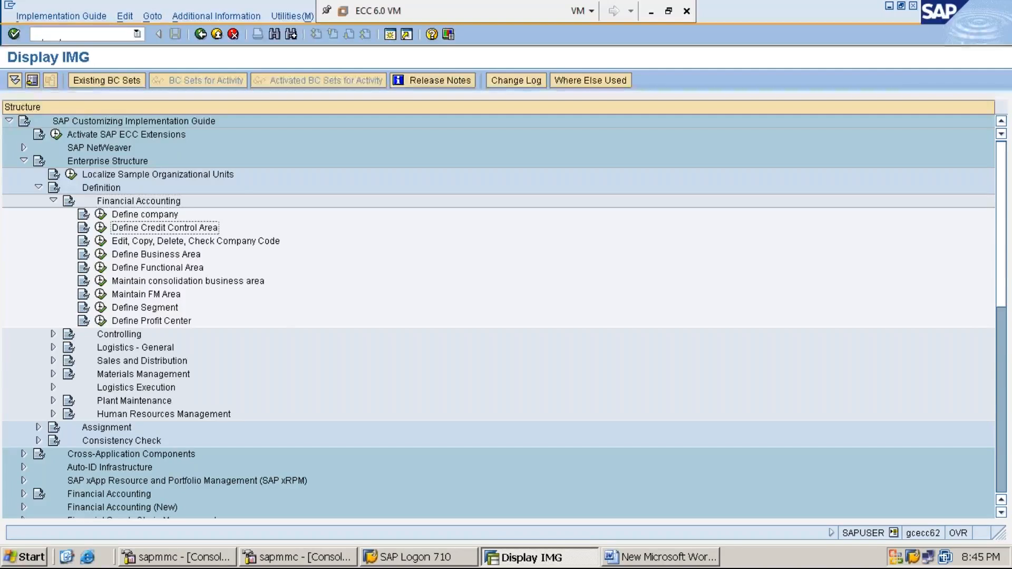
{"action": "left_click", "coordinate": [195, 241]}
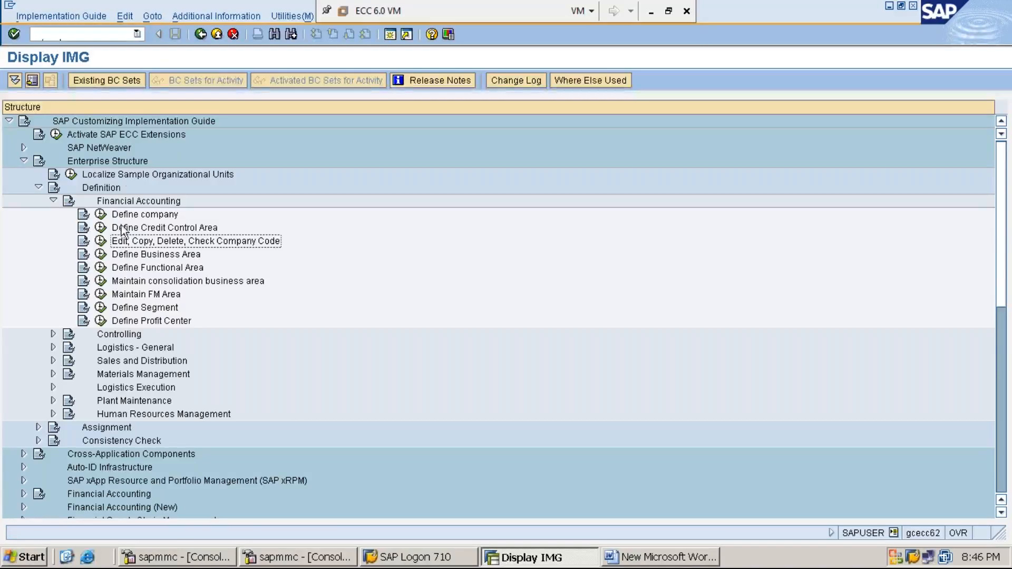
{"action": "left_click", "coordinate": [100, 243]}
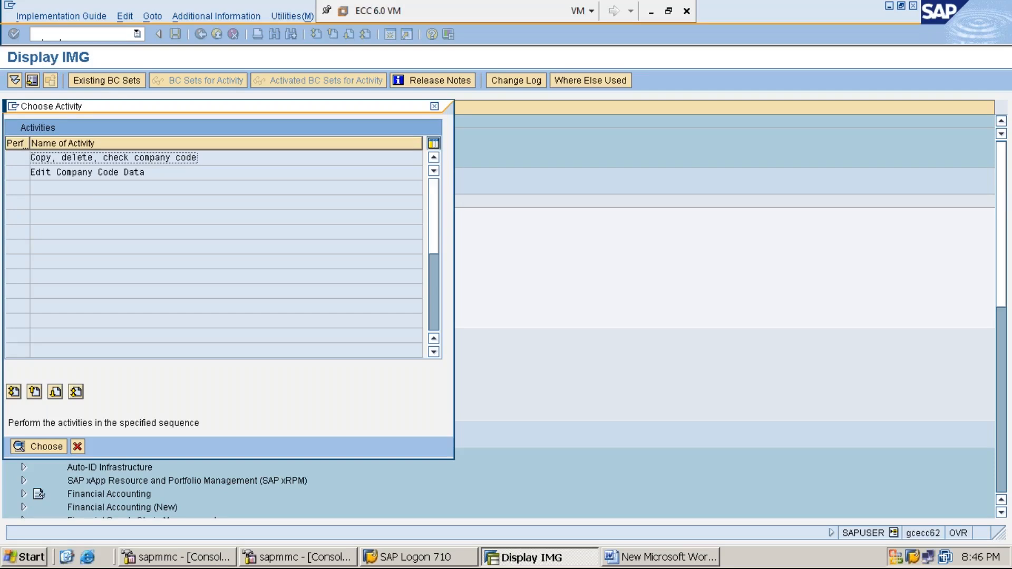
{"action": "left_click", "coordinate": [95, 173]}
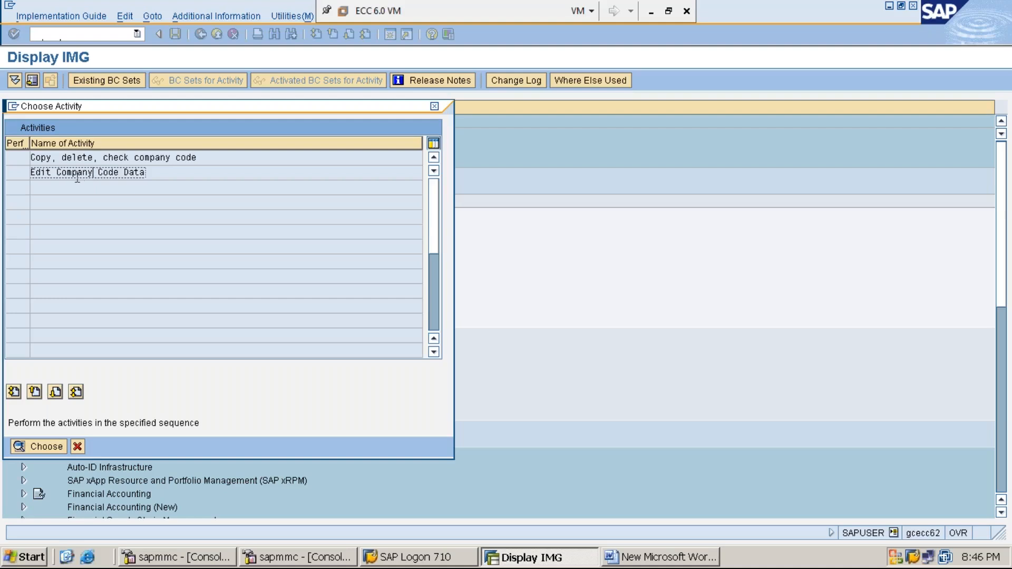
{"action": "double_click", "coordinate": [90, 174]}
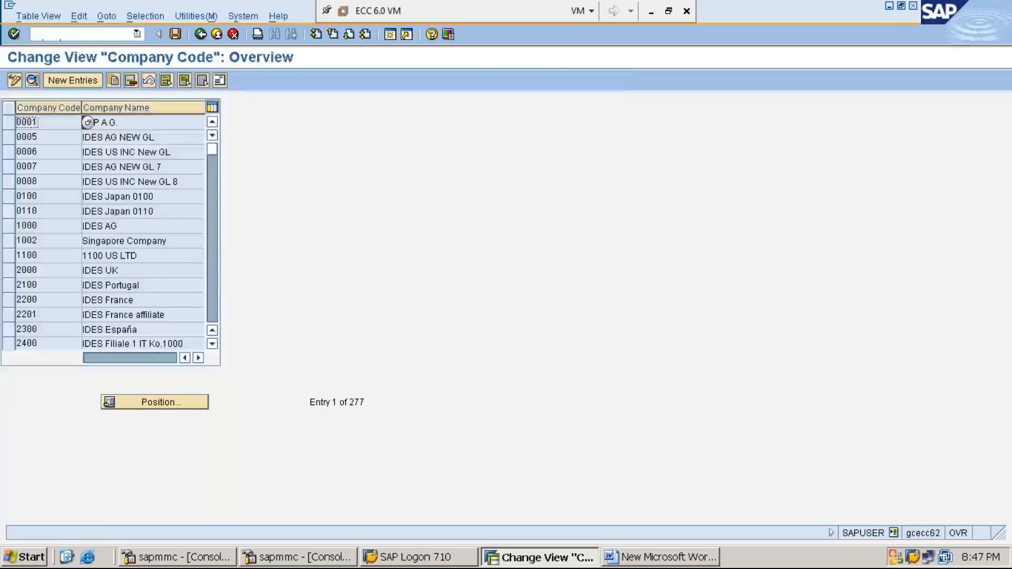
Step: Create a new company code entry MMI1 named "MM1234 IN LTD"
{"action": "left_click", "coordinate": [79, 81]}
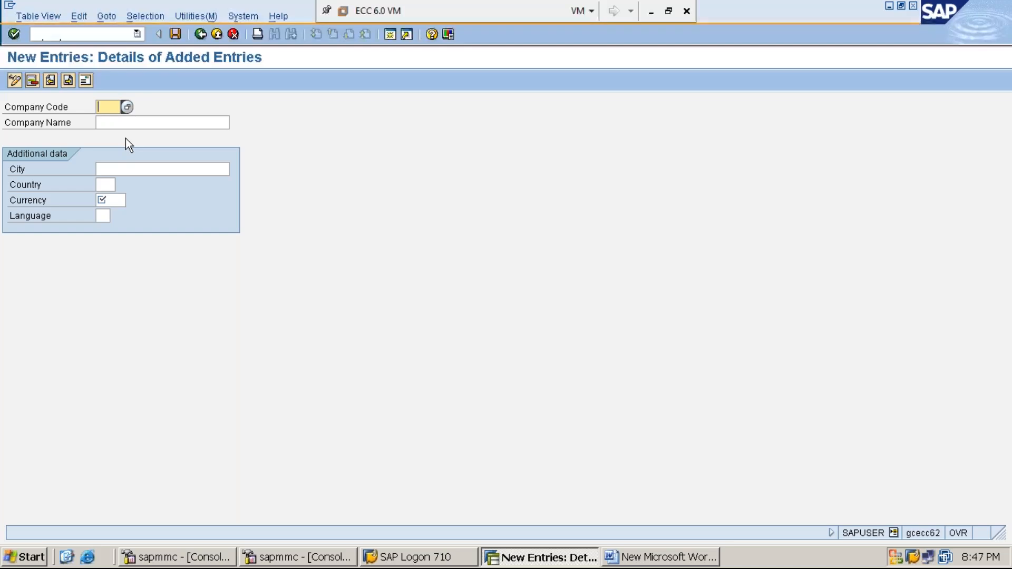
{"action": "type", "text": "MMI1"}
{"action": "left_click", "coordinate": [116, 122]}
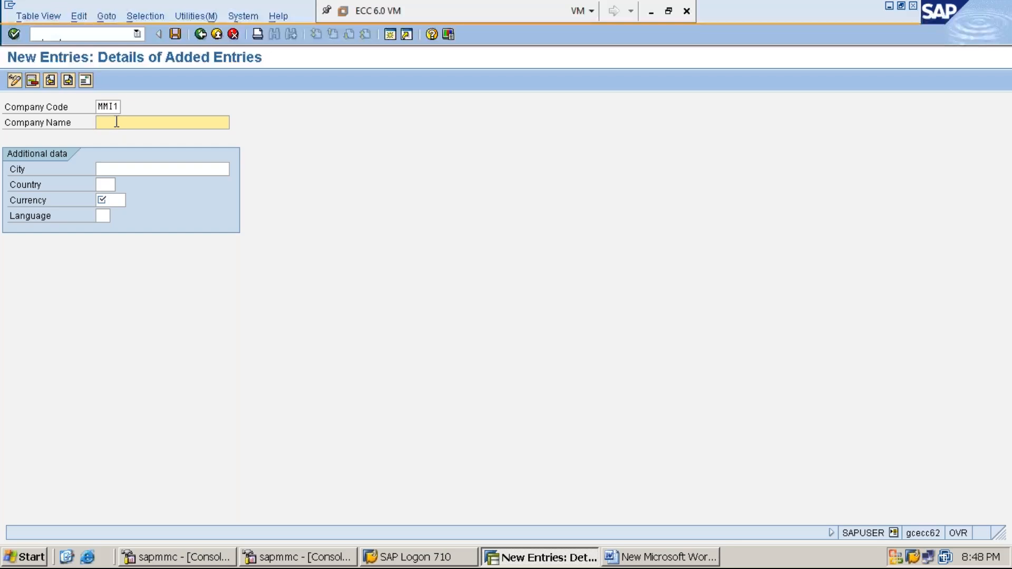
{"action": "type", "text": "MM1234 IN"}
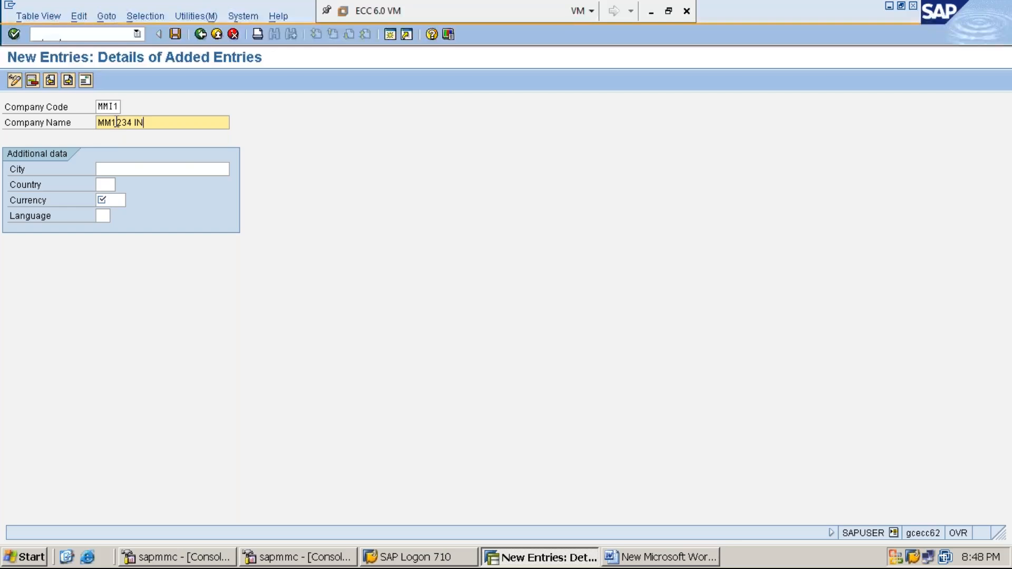
{"action": "type", "text": " LTD"}
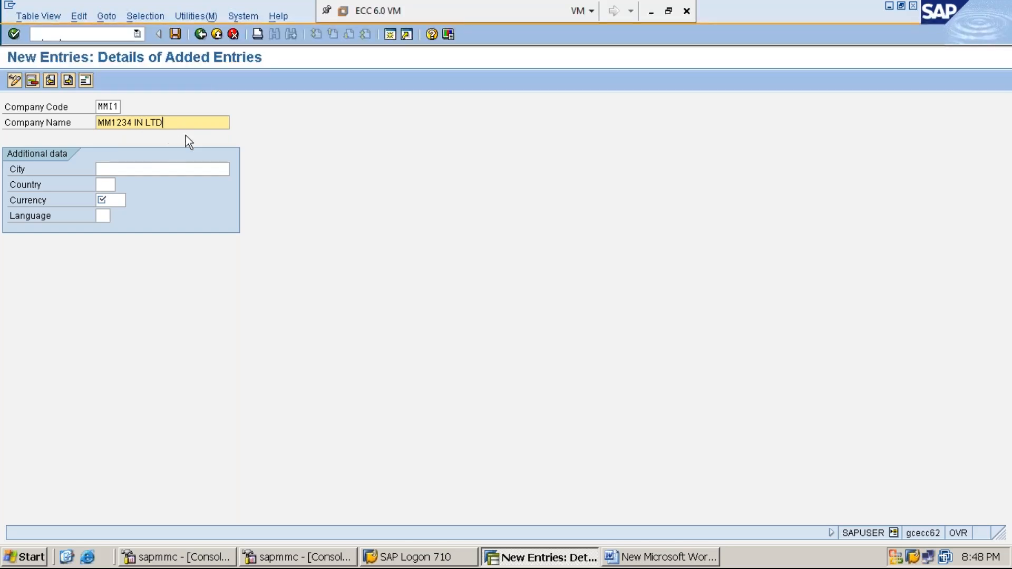
Step: Set the new company code's city to HYDERABAD
{"action": "left_click", "coordinate": [158, 167]}
{"action": "type", "text": "H"}
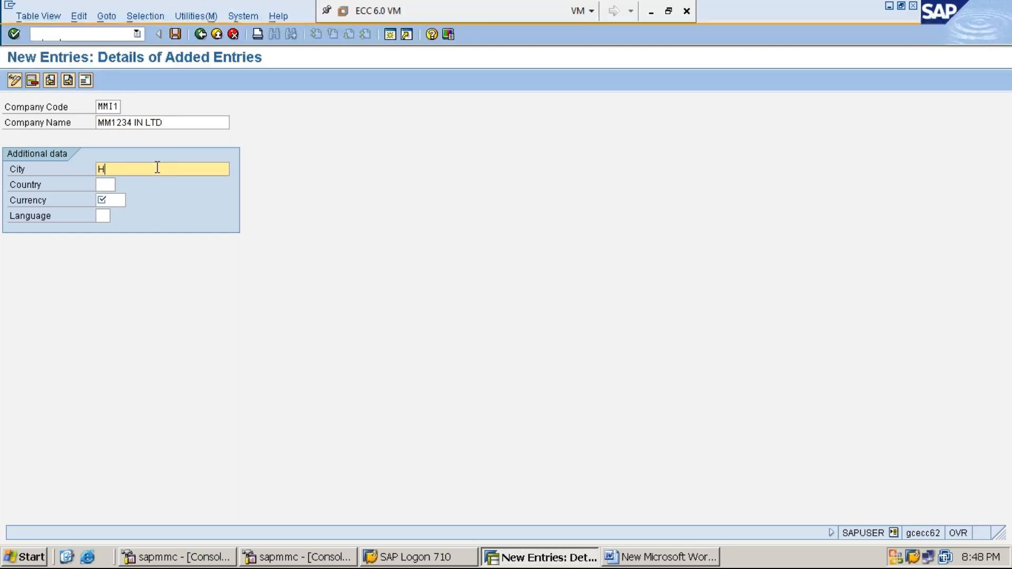
{"action": "type", "text": "YDERABAD"}
{"action": "key", "text": "Tab"}
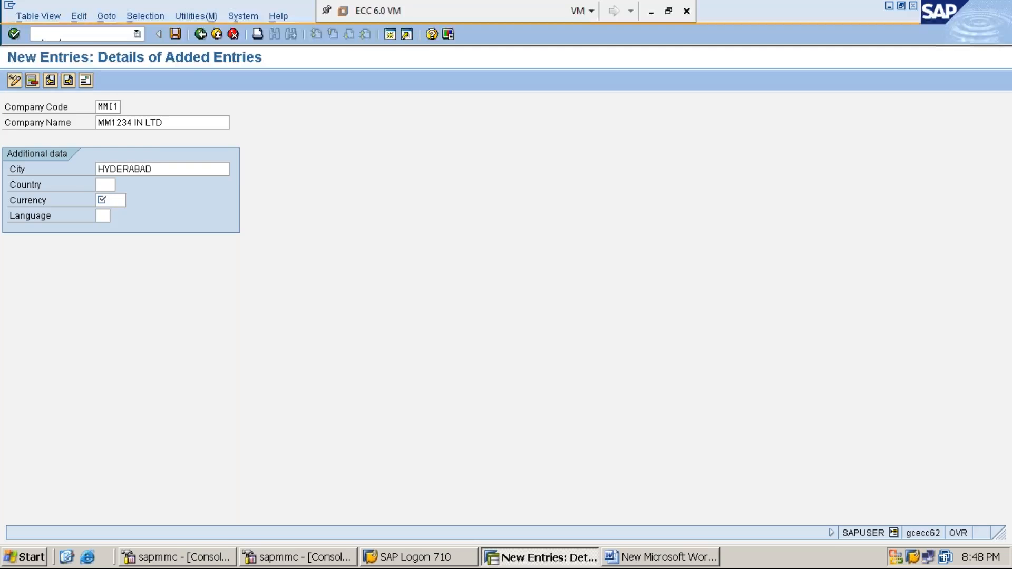
Step: Set the company code's country to IN (India) using the country value list
{"action": "key", "text": "F4"}
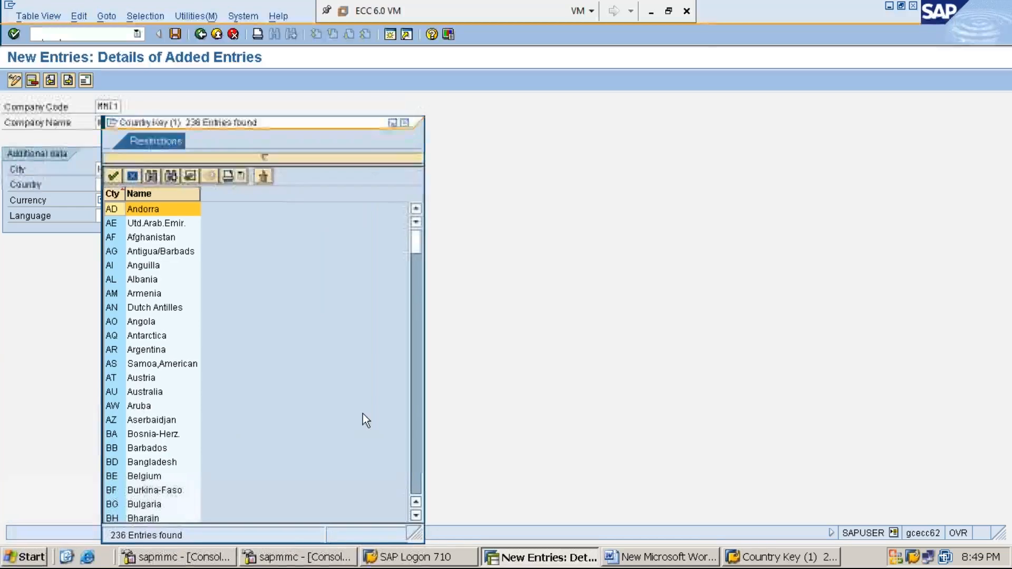
{"action": "left_click", "coordinate": [415, 516]}
{"action": "left_click", "coordinate": [416, 516]}
{"action": "left_click", "coordinate": [416, 515]}
{"action": "left_click", "coordinate": [416, 516]}
{"action": "left_click", "coordinate": [416, 516]}
{"action": "left_click", "coordinate": [416, 515]}
{"action": "left_click", "coordinate": [416, 515]}
{"action": "left_click", "coordinate": [416, 515]}
{"action": "left_click", "coordinate": [416, 515]}
{"action": "left_click", "coordinate": [416, 515]}
{"action": "left_click", "coordinate": [416, 515]}
{"action": "left_click", "coordinate": [416, 515]}
{"action": "left_click", "coordinate": [416, 515]}
{"action": "left_click", "coordinate": [416, 515]}
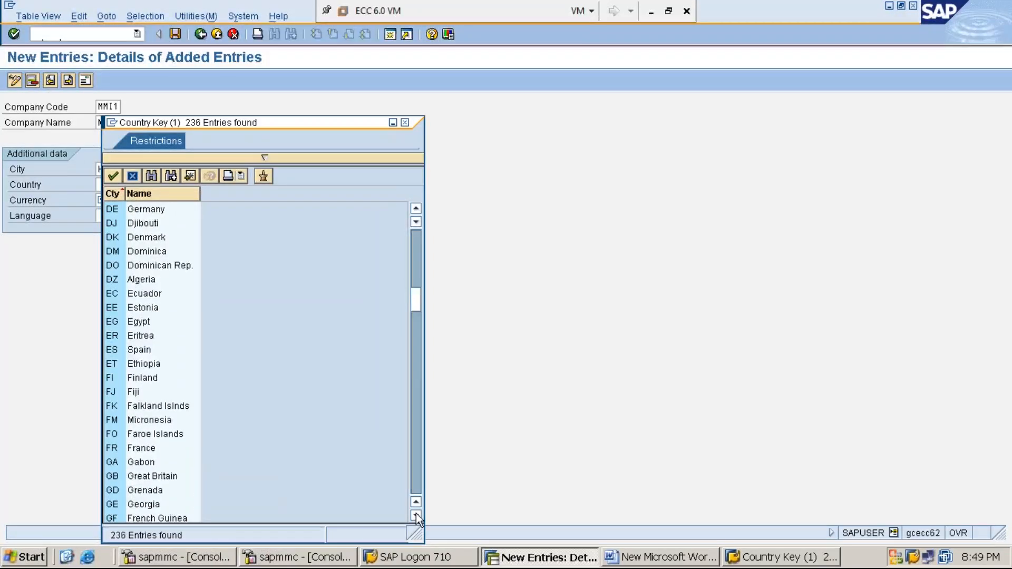
{"action": "left_click", "coordinate": [415, 515]}
{"action": "left_click", "coordinate": [416, 516]}
{"action": "left_click", "coordinate": [416, 516]}
{"action": "left_click", "coordinate": [415, 515]}
{"action": "left_click", "coordinate": [415, 515]}
{"action": "left_click", "coordinate": [416, 515]}
{"action": "left_click", "coordinate": [416, 515]}
{"action": "left_click", "coordinate": [416, 515]}
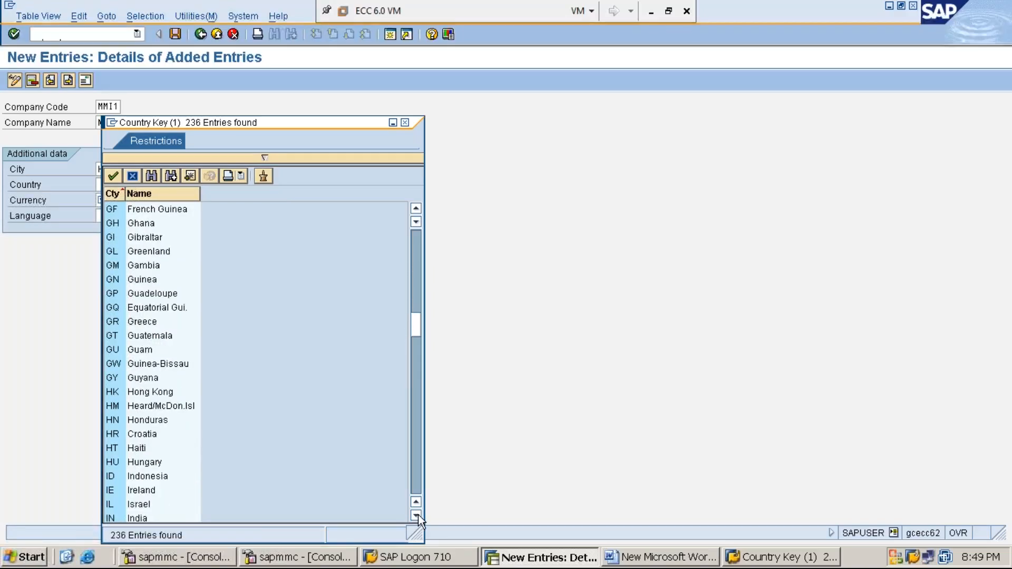
{"action": "left_click", "coordinate": [417, 515]}
{"action": "left_click", "coordinate": [416, 516]}
{"action": "left_click", "coordinate": [416, 515]}
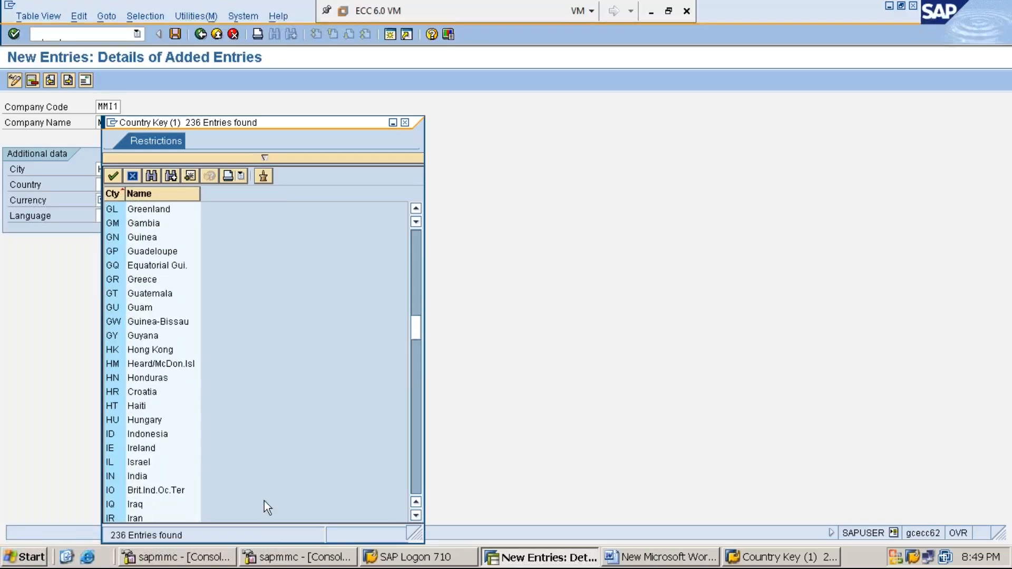
{"action": "double_click", "coordinate": [130, 477]}
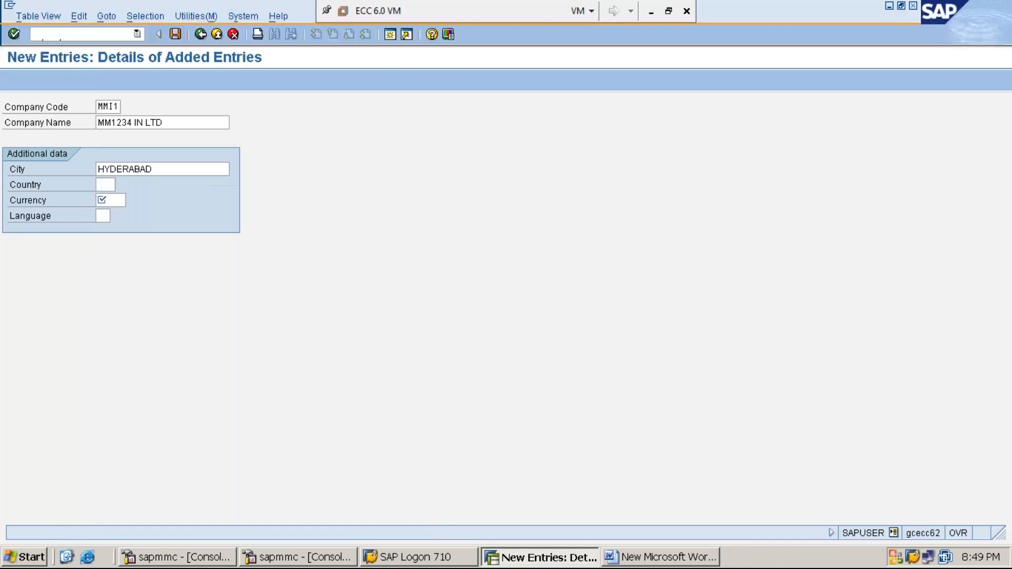
Step: Set the company code's currency to INR and its language to EN
{"action": "left_click", "coordinate": [110, 200]}
{"action": "type", "text": "INR"}
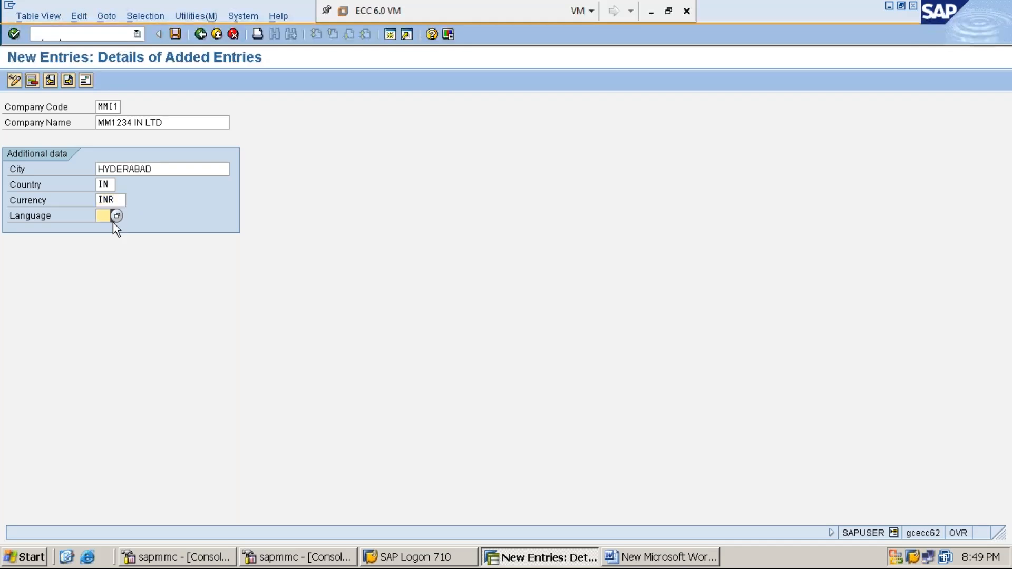
{"action": "type", "text": "EN"}
{"action": "left_click", "coordinate": [50, 108]}
{"action": "left_click", "coordinate": [101, 217]}
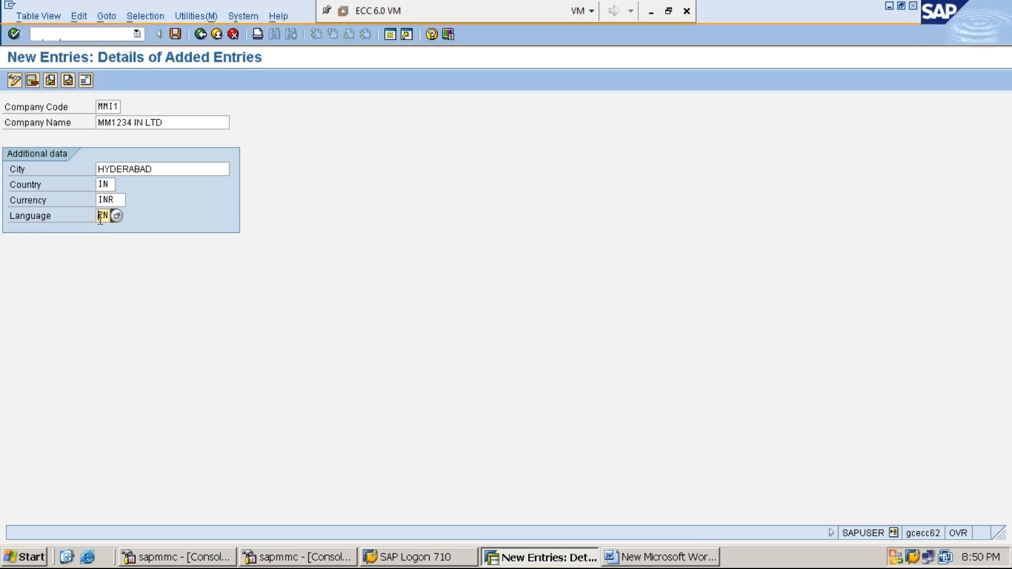
Step: Save the new company code and choose Company as the address title
{"action": "left_click", "coordinate": [176, 34]}
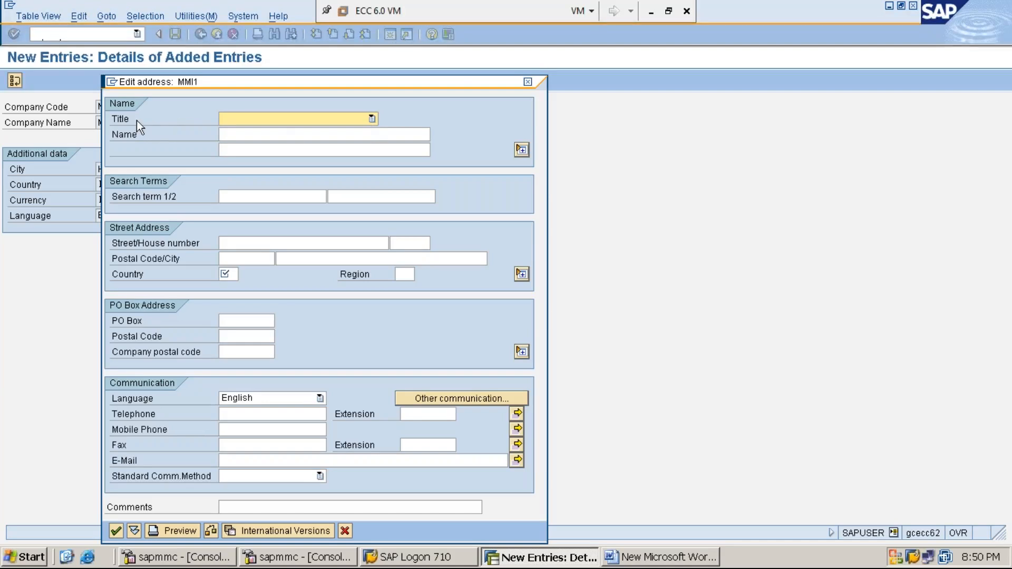
{"action": "left_click", "coordinate": [371, 119]}
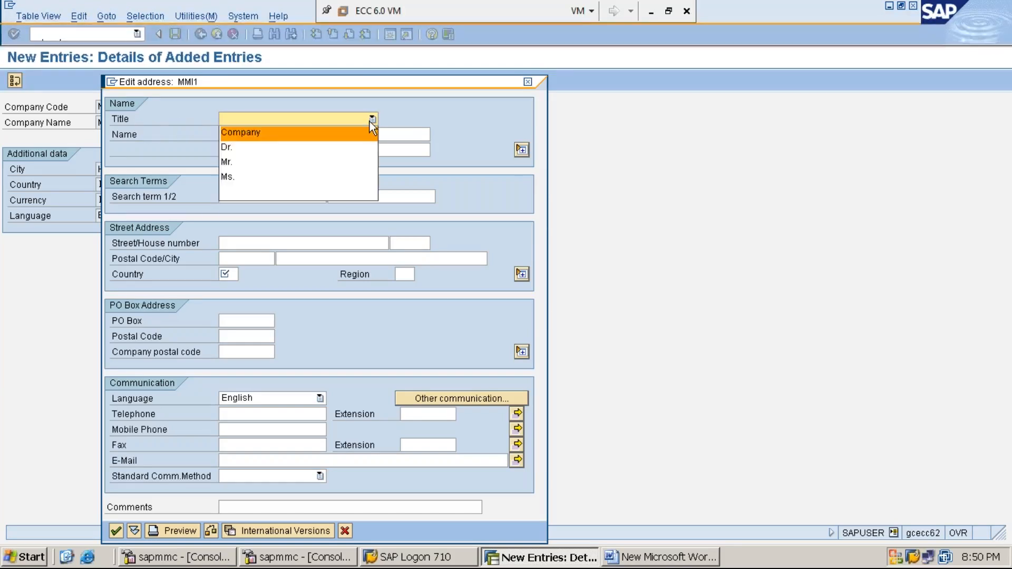
{"action": "left_click", "coordinate": [336, 133]}
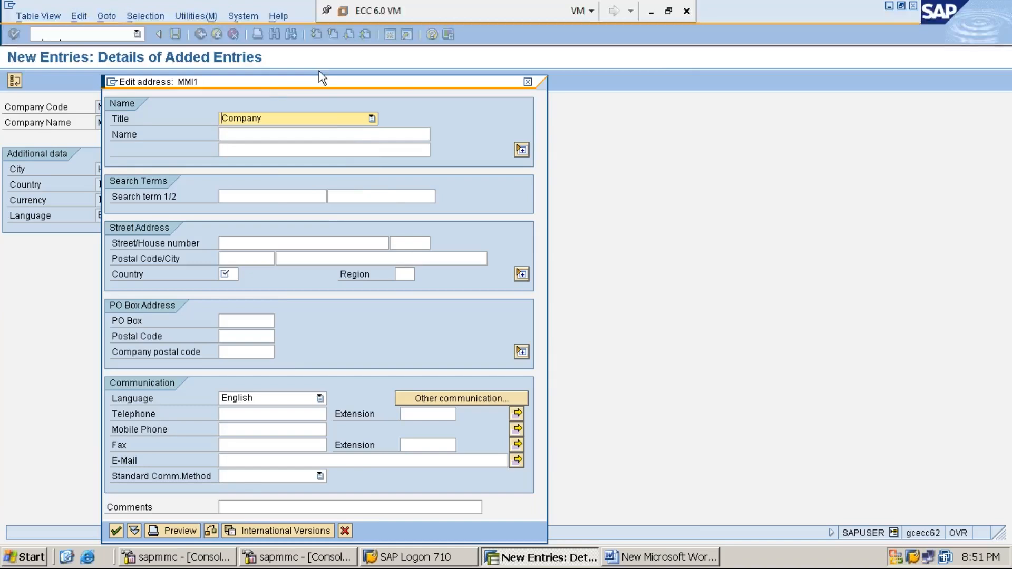
{"action": "left_click_drag", "start_coordinate": [390, 78], "coordinate": [534, 67]}
{"action": "left_click", "coordinate": [516, 109]}
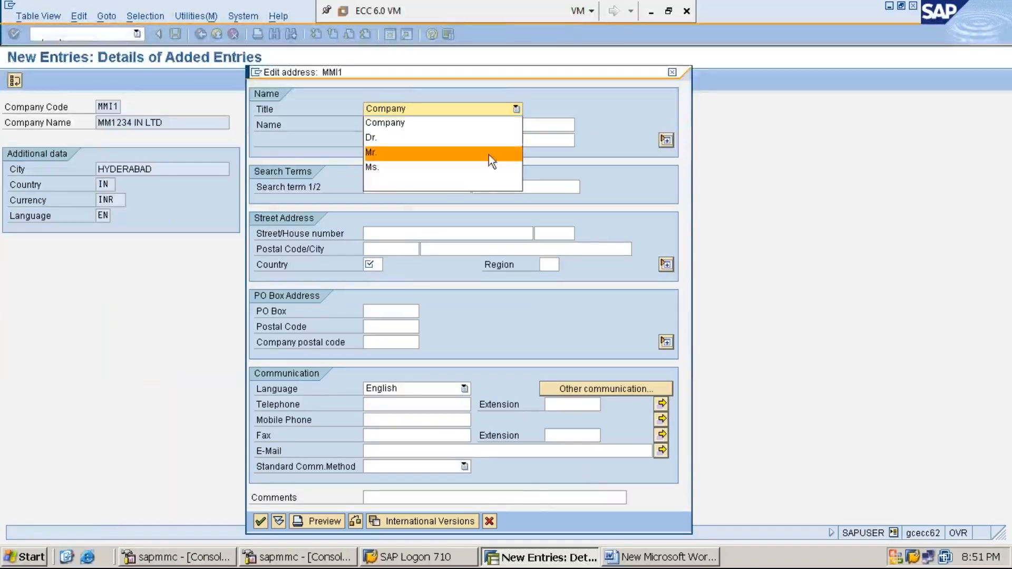
{"action": "left_click", "coordinate": [474, 123]}
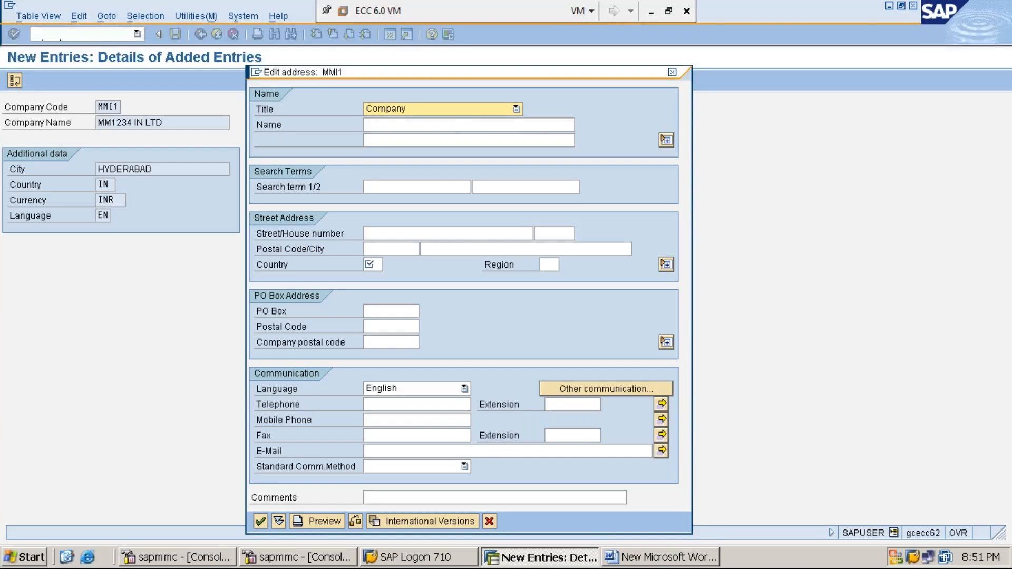
Step: Enter the address name MM1234 INDIA LIMITED and street/house number 1234
{"action": "left_click", "coordinate": [462, 125]}
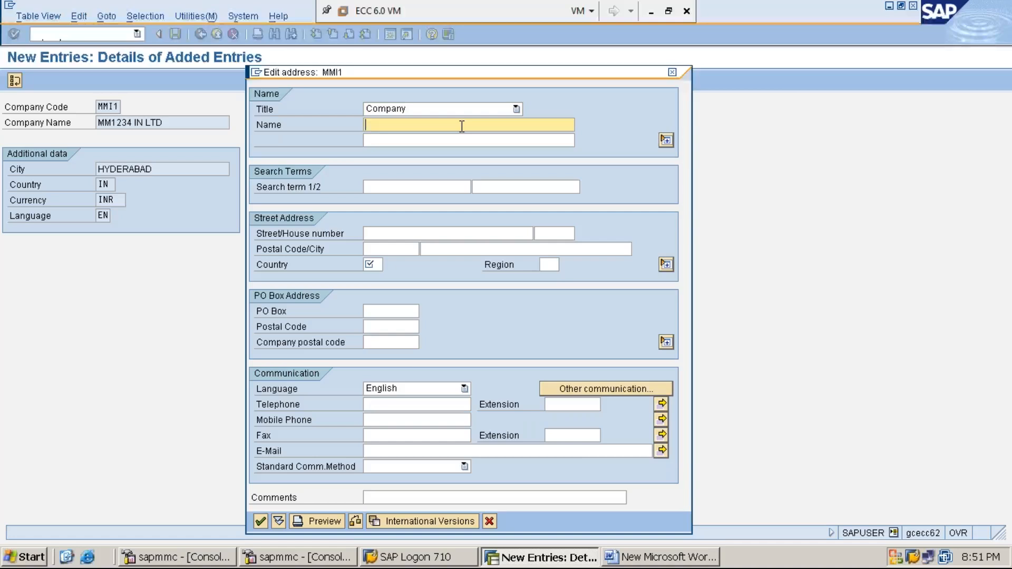
{"action": "type", "text": "MM1234 INDIA LIMITED"}
{"action": "left_click", "coordinate": [398, 234]}
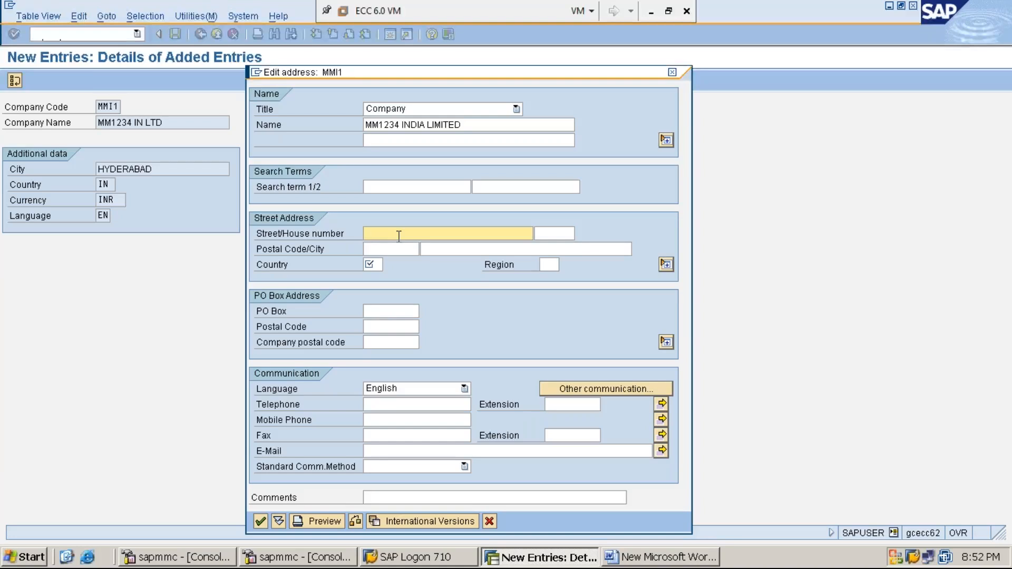
{"action": "type", "text": "1234"}
Step: Enter postal code 500082, city HYDERABAD and country IN in the street address
{"action": "left_click", "coordinate": [395, 250]}
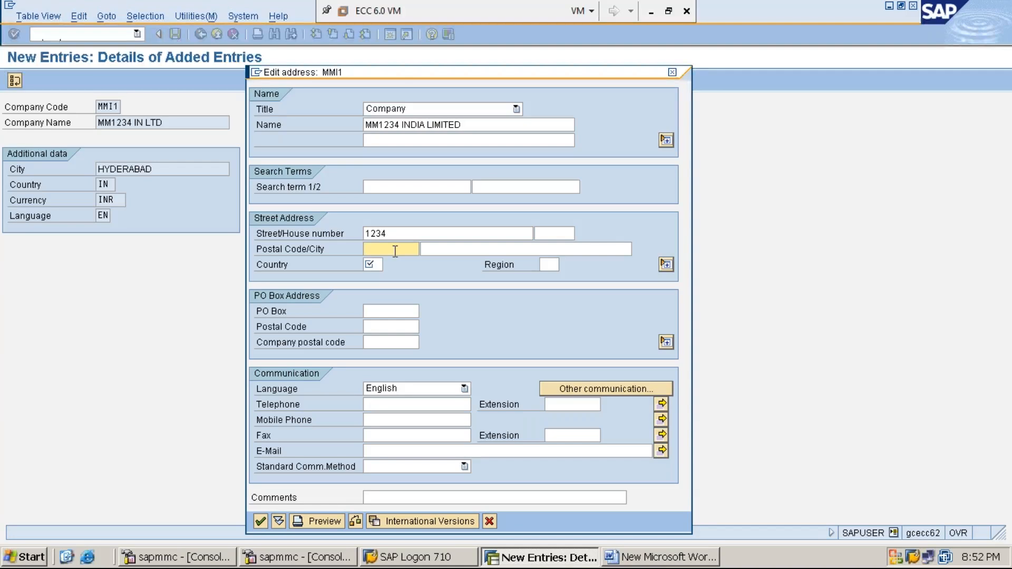
{"action": "type", "text": "500082"}
{"action": "left_click", "coordinate": [437, 251]}
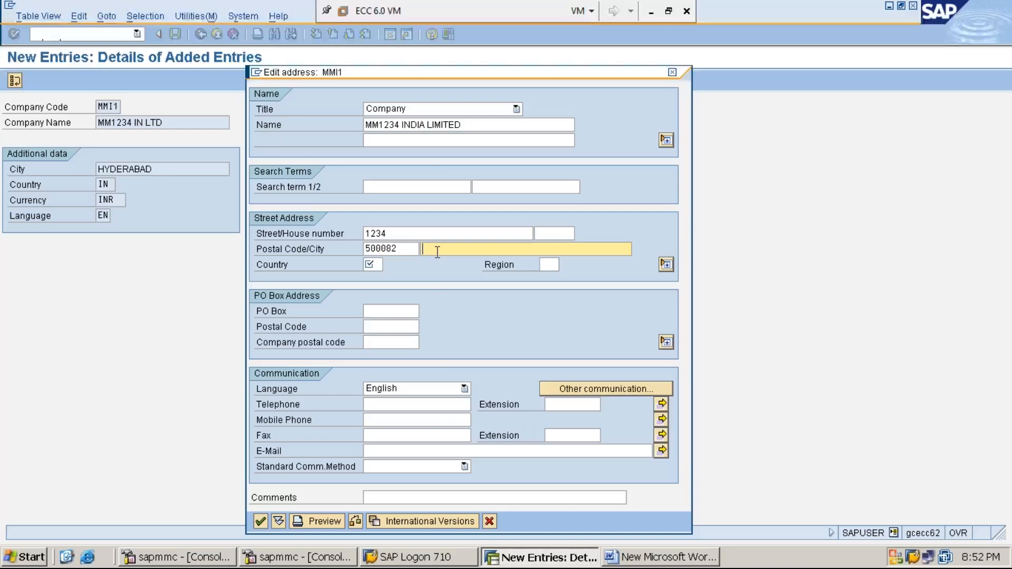
{"action": "type", "text": "HYDERABAD"}
{"action": "left_click", "coordinate": [374, 264]}
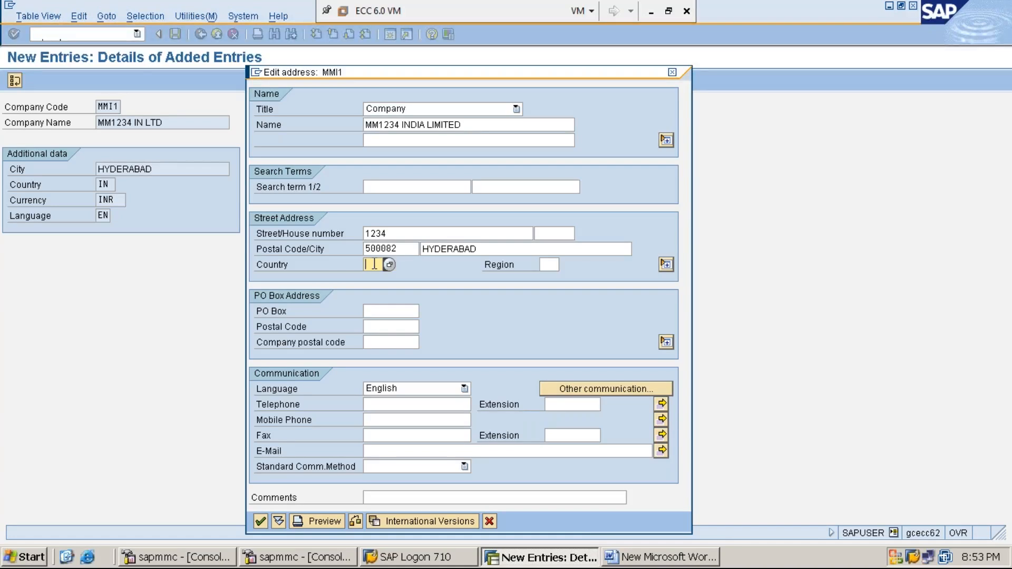
{"action": "type", "text": "IN"}
Step: Review the address fields, confirm the address, and save it under customizing request ECCK900148
{"action": "left_click", "coordinate": [377, 315]}
{"action": "left_click", "coordinate": [380, 327]}
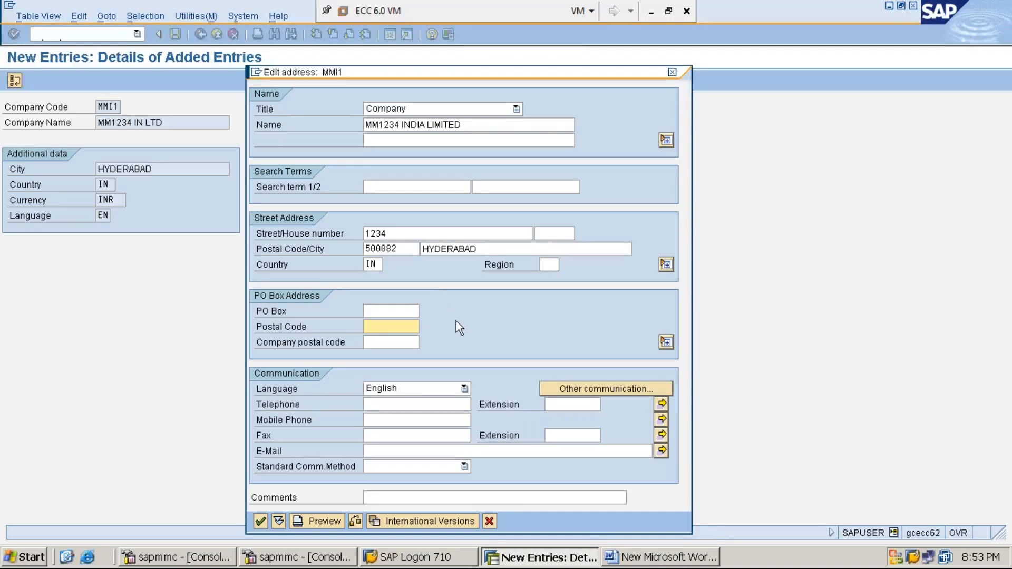
{"action": "left_click", "coordinate": [385, 406]}
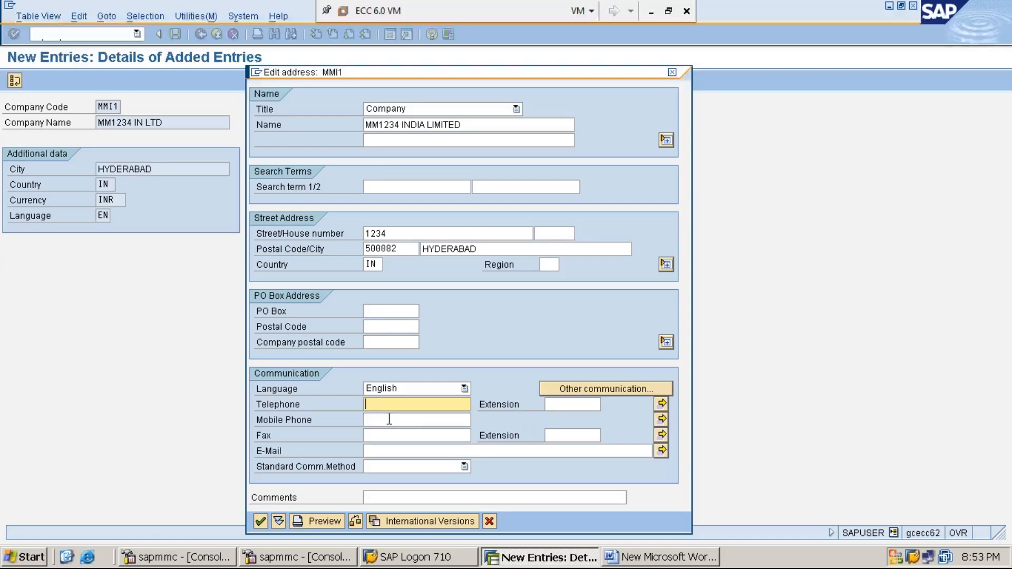
{"action": "left_click", "coordinate": [389, 420]}
{"action": "left_click", "coordinate": [392, 434]}
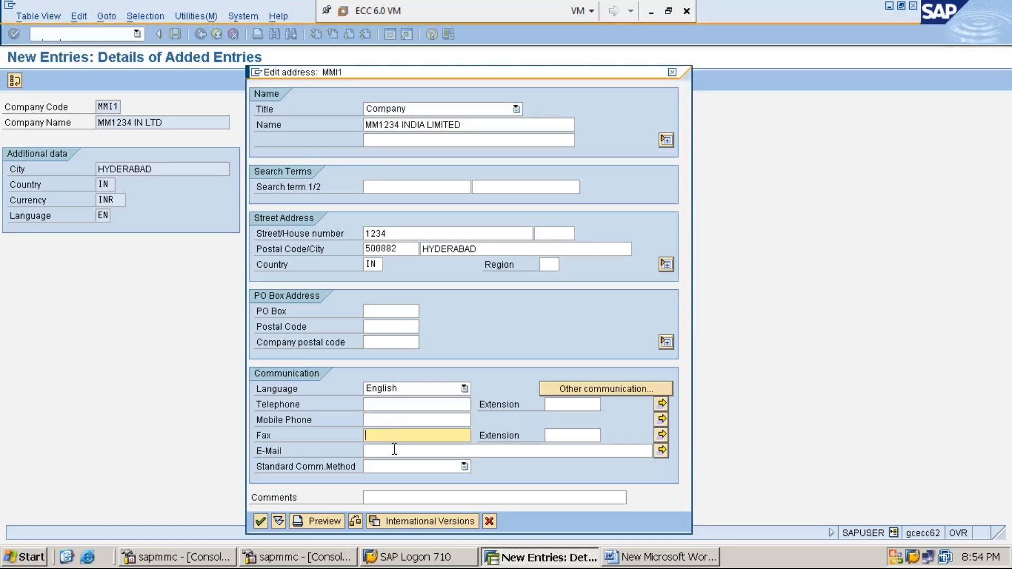
{"action": "left_click", "coordinate": [394, 449]}
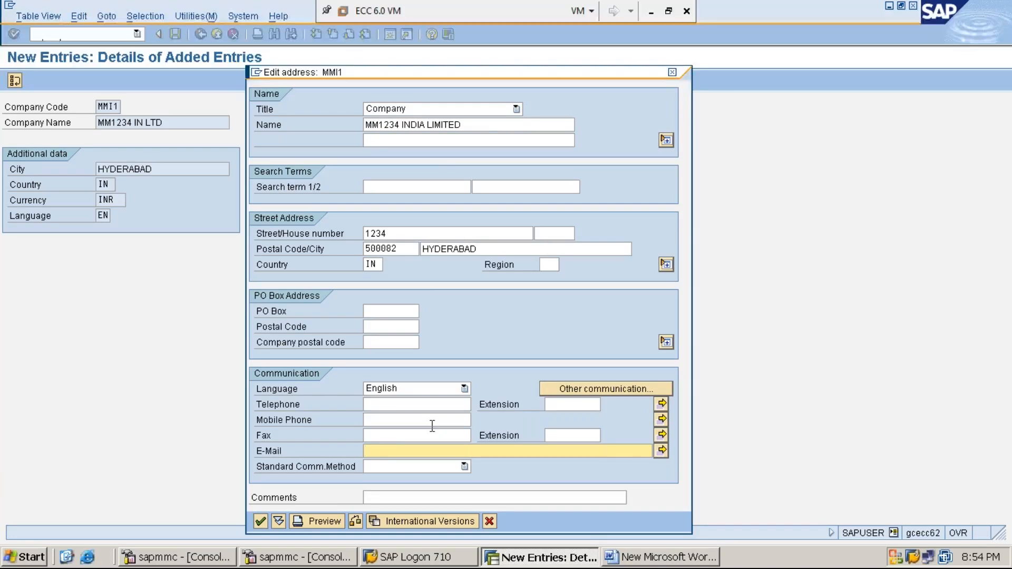
{"action": "left_click", "coordinate": [516, 108]}
{"action": "left_click", "coordinate": [495, 123]}
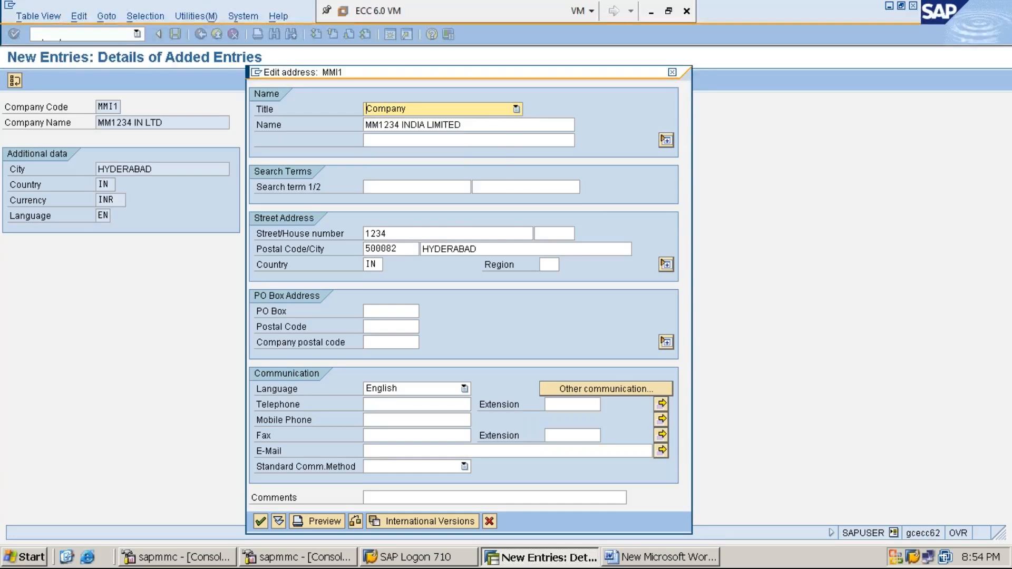
{"action": "left_click", "coordinate": [497, 128]}
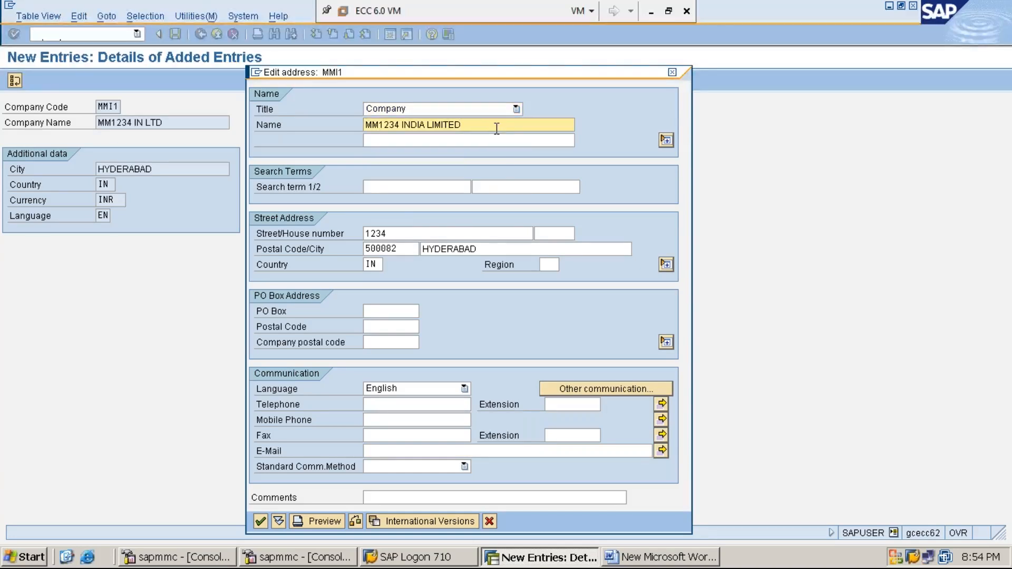
{"action": "left_click", "coordinate": [408, 231]}
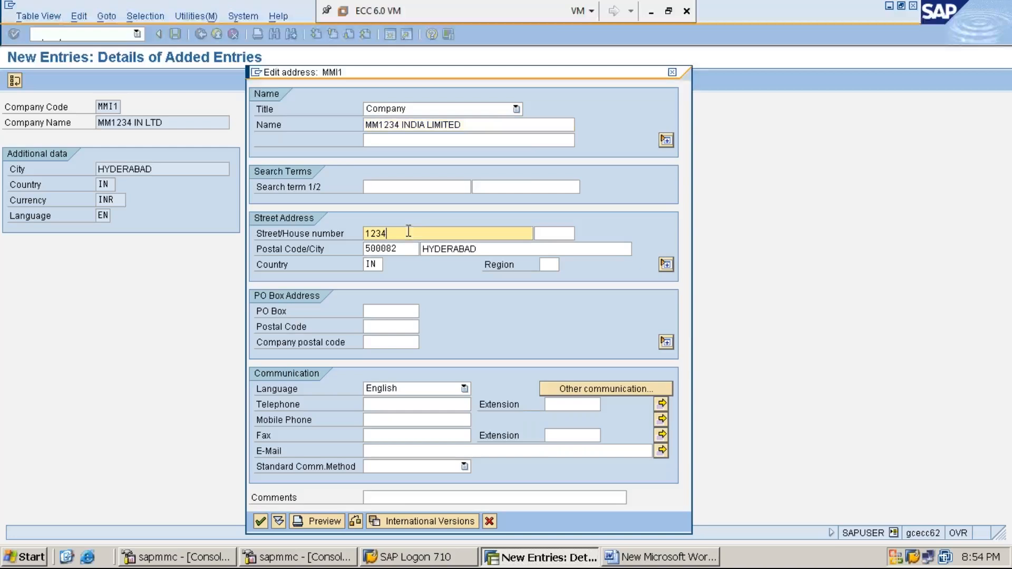
{"action": "left_click", "coordinate": [401, 255]}
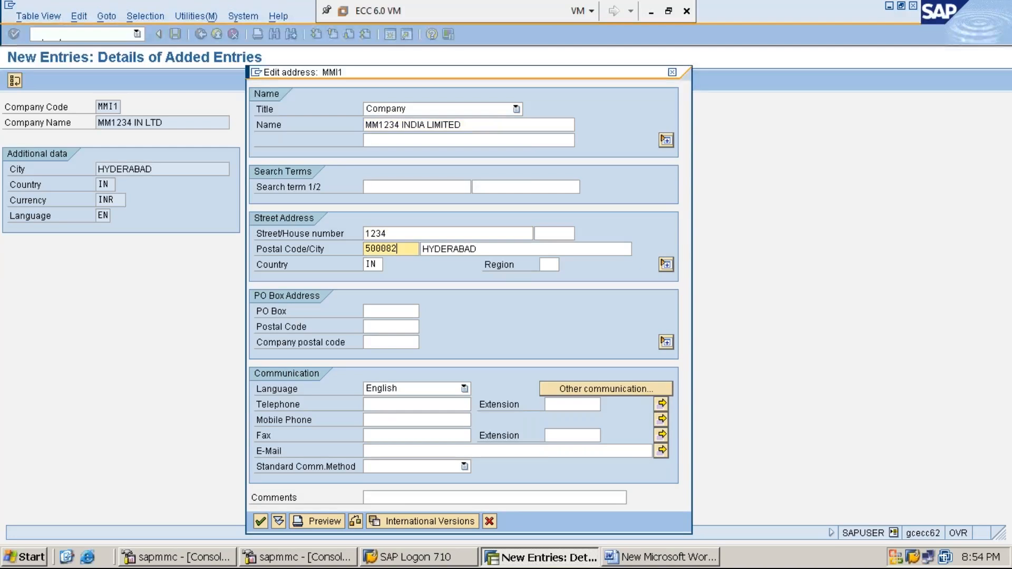
{"action": "left_click", "coordinate": [477, 251]}
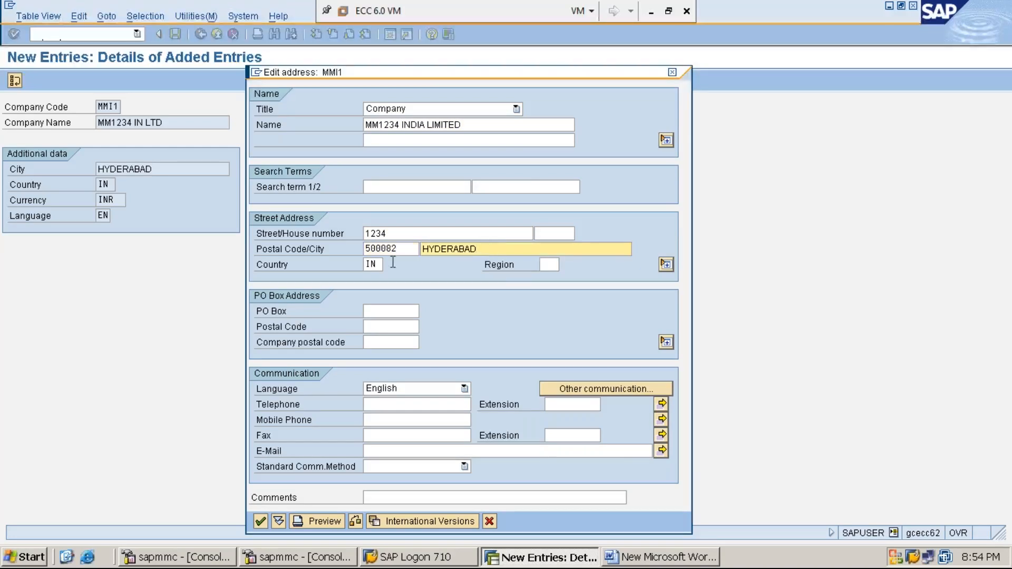
{"action": "left_click", "coordinate": [375, 264]}
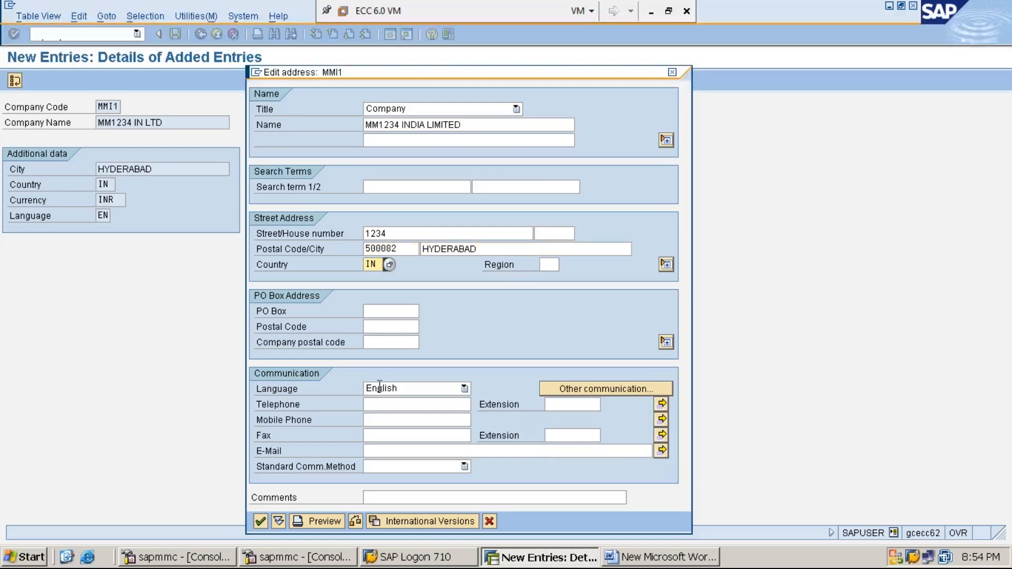
{"action": "left_click", "coordinate": [261, 520]}
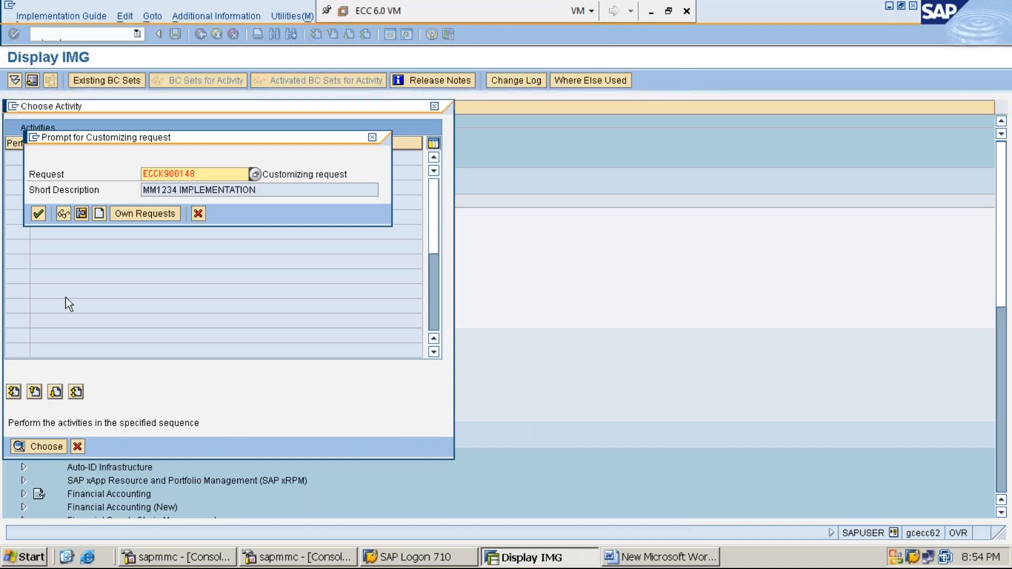
{"action": "left_click", "coordinate": [39, 214]}
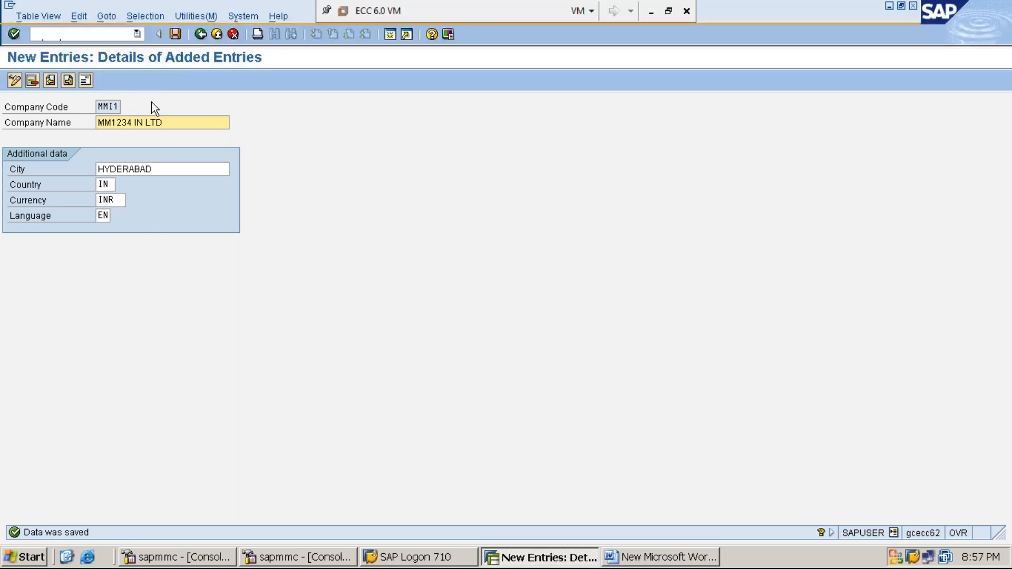
Step: Return to the IMG structure and switch to the Word notes document
{"action": "left_click", "coordinate": [200, 34]}
{"action": "left_click", "coordinate": [201, 34]}
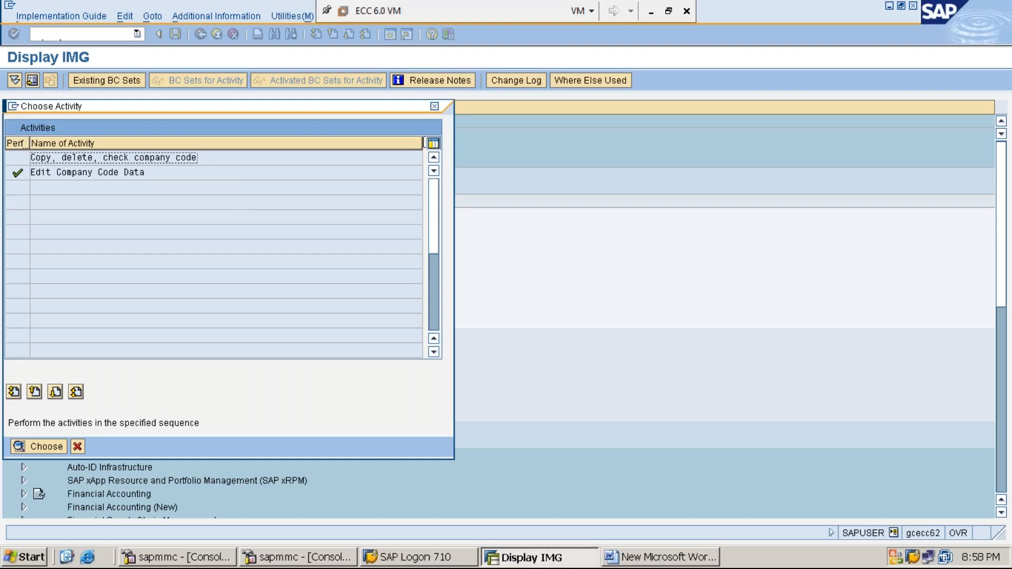
{"action": "left_click", "coordinate": [434, 109]}
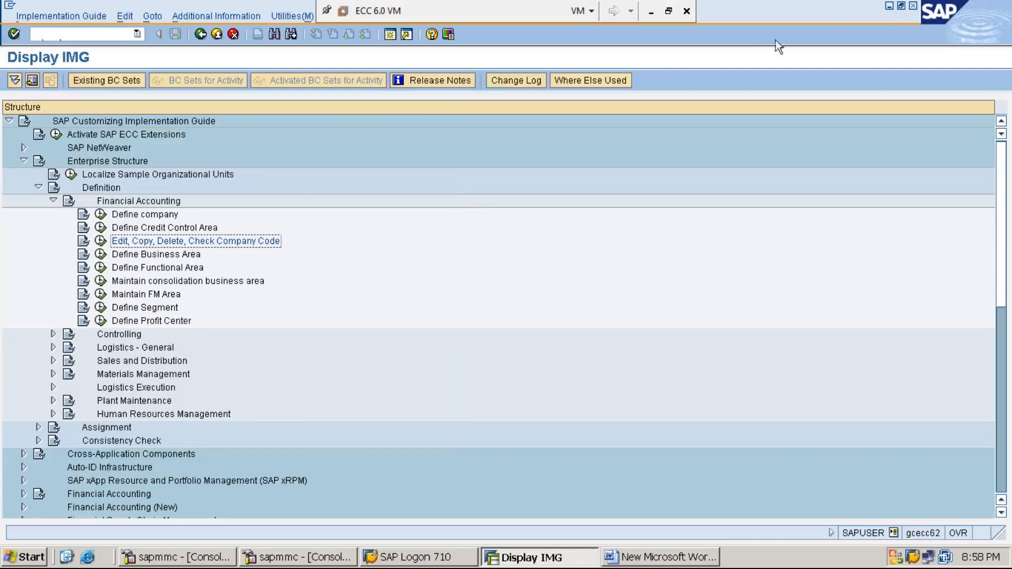
{"action": "left_click", "coordinate": [888, 7]}
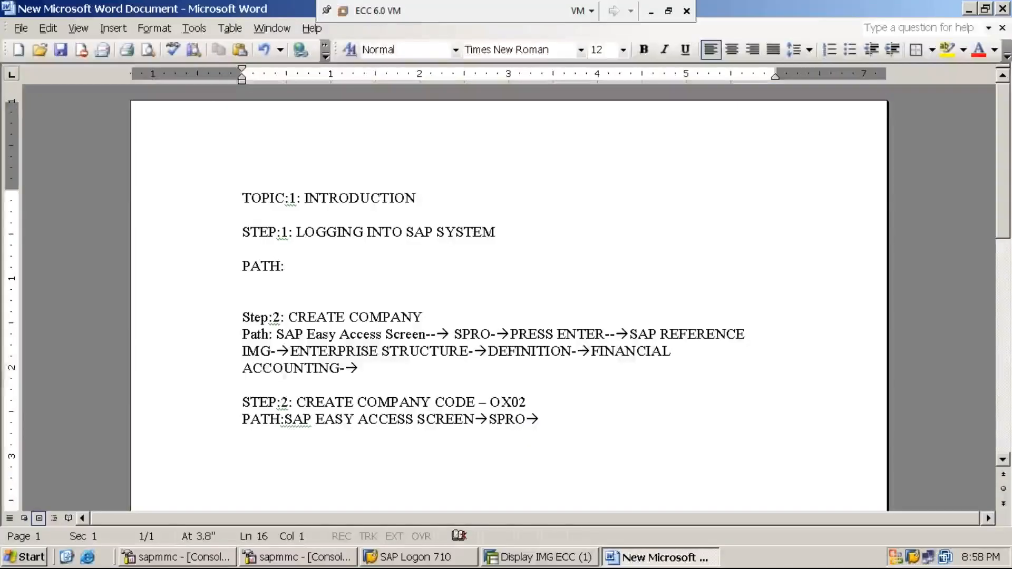
Step: Add the note heading "STEP:3: ASSIGN COMPANY CODE" to the Word document
{"action": "type", "text": "STEP"}
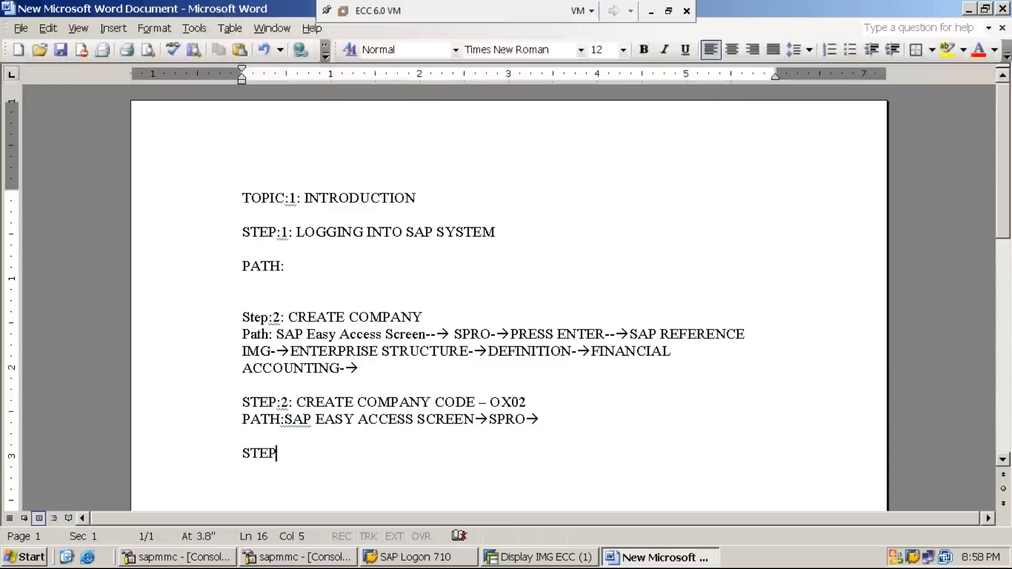
{"action": "type", "text": ":3: ASSIGN "}
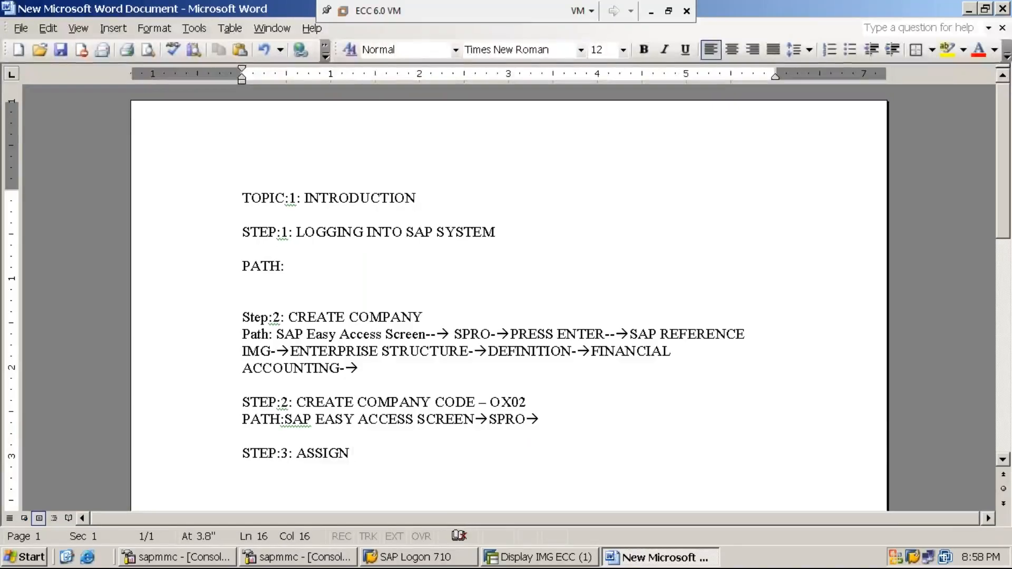
{"action": "type", "text": "COMPANY "}
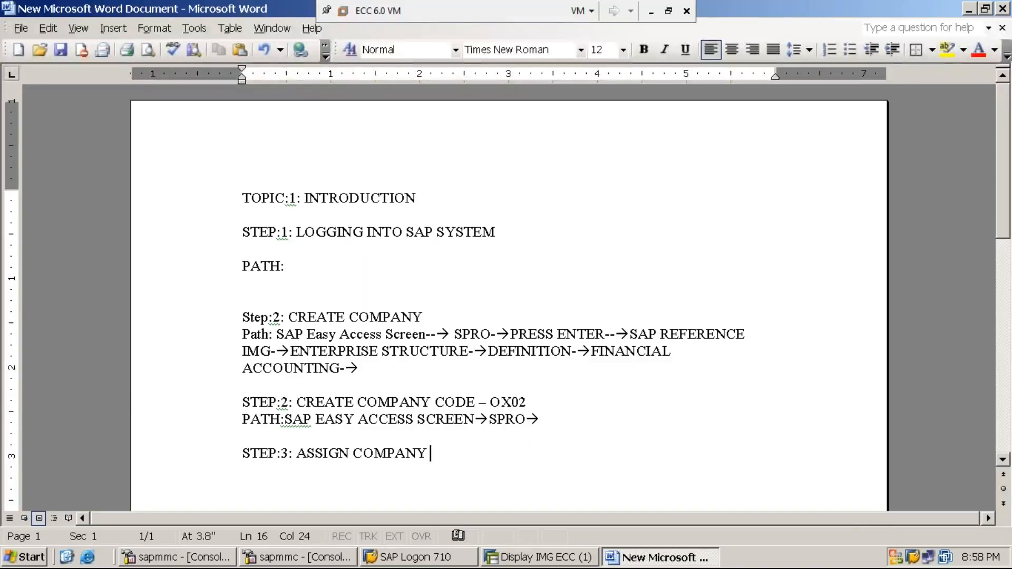
{"action": "type", "text": "CODE TO COMAPNY"}
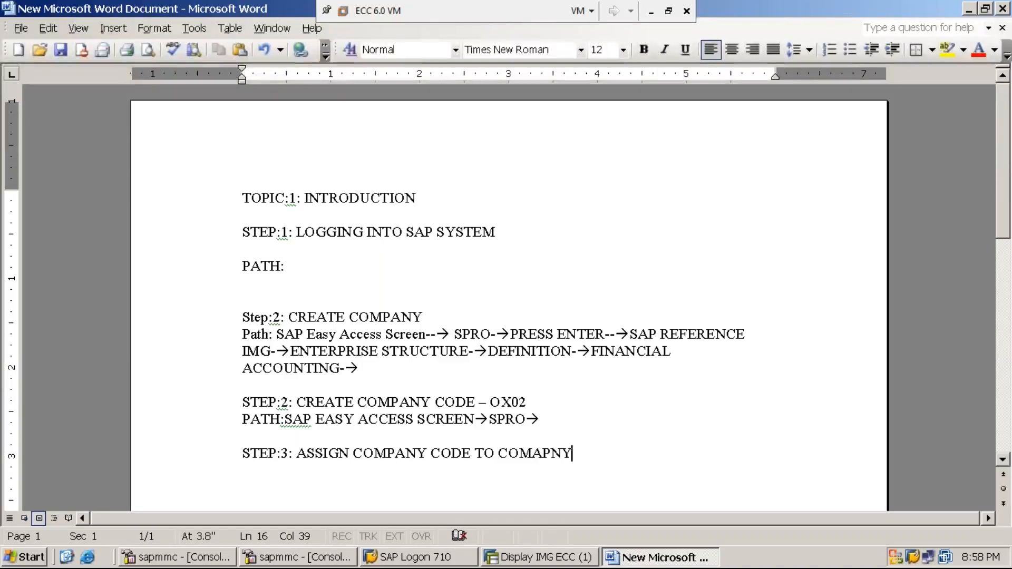
Step: Complete the note heading as "STEP:3: ASSIGN COMPANY CODE TO COMPANY – OX16" and start a "PATH:" line beneath it
{"action": "type", "text": "- "}
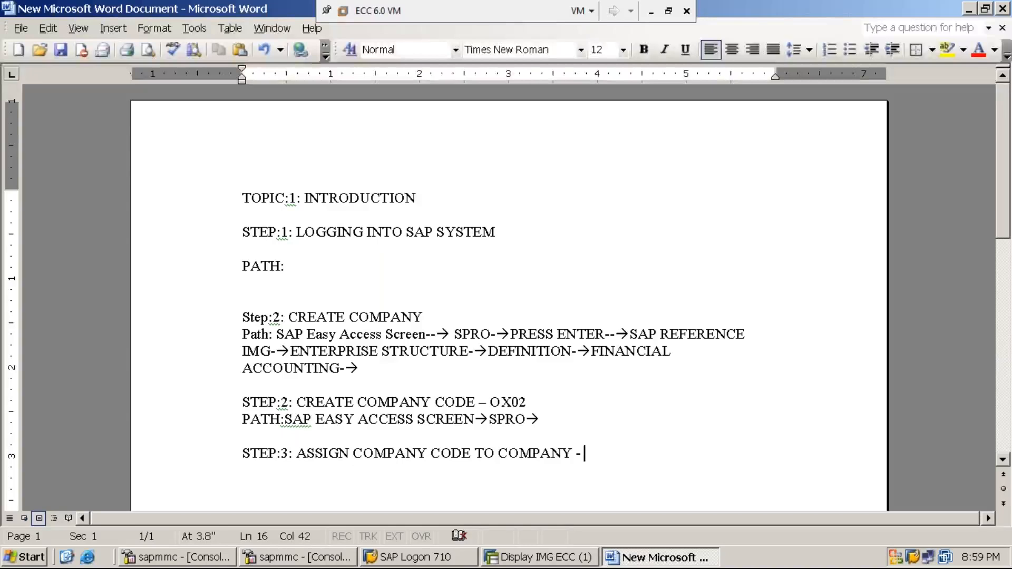
{"action": "type", "text": "OX16"}
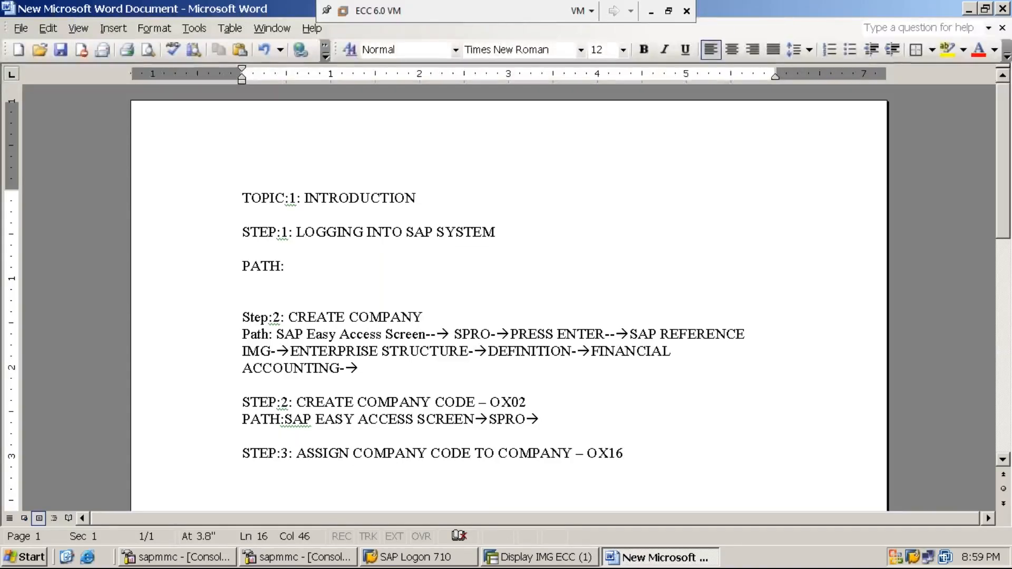
{"action": "key", "text": "Return"}
{"action": "type", "text": "PATH"}
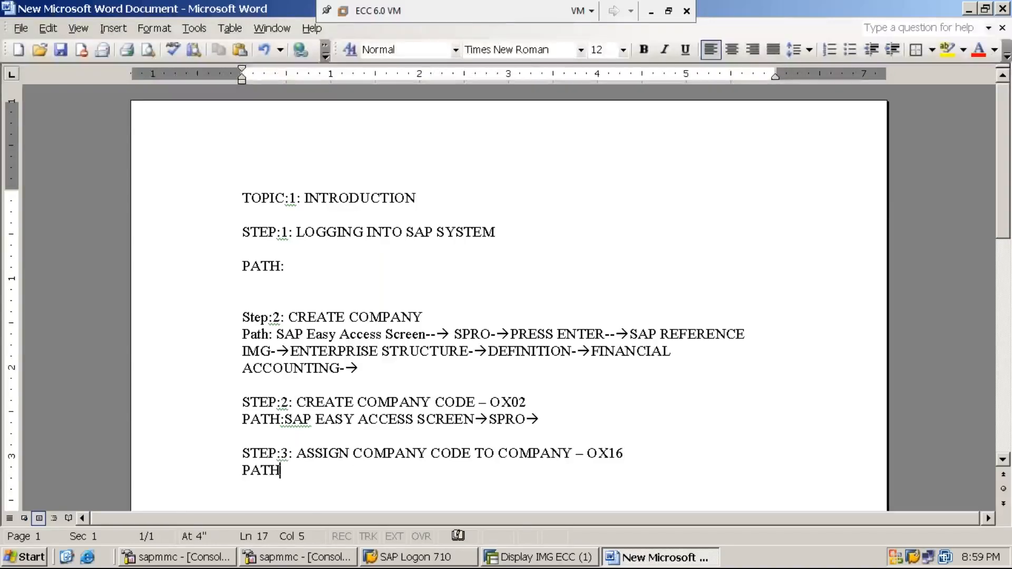
{"action": "type", "text": ":"}
Step: Switch to SAP, go back to SAP Easy Access, and reopen the SAP Reference IMG through transaction SPRO
{"action": "left_click", "coordinate": [548, 557]}
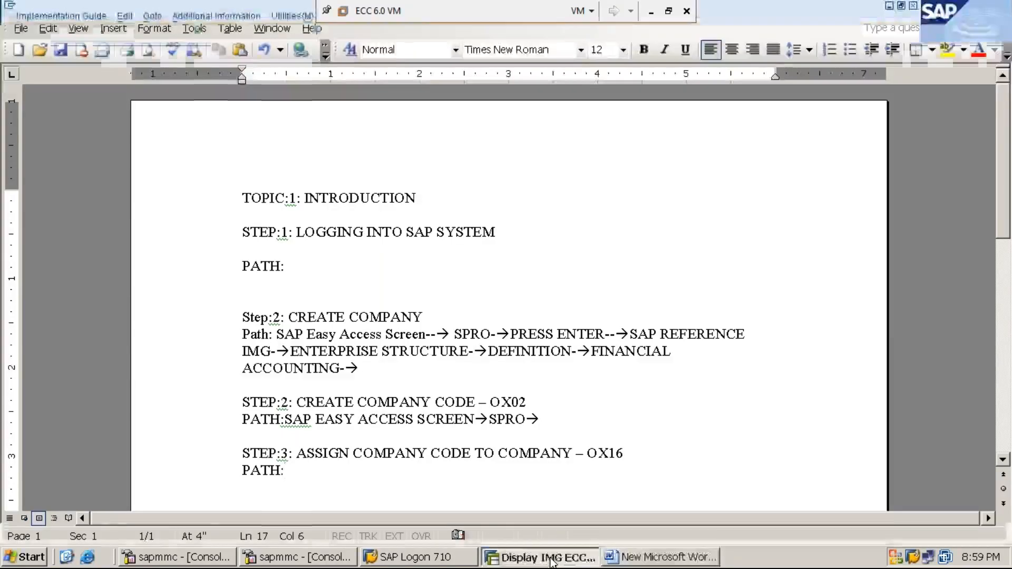
{"action": "left_click", "coordinate": [201, 35]}
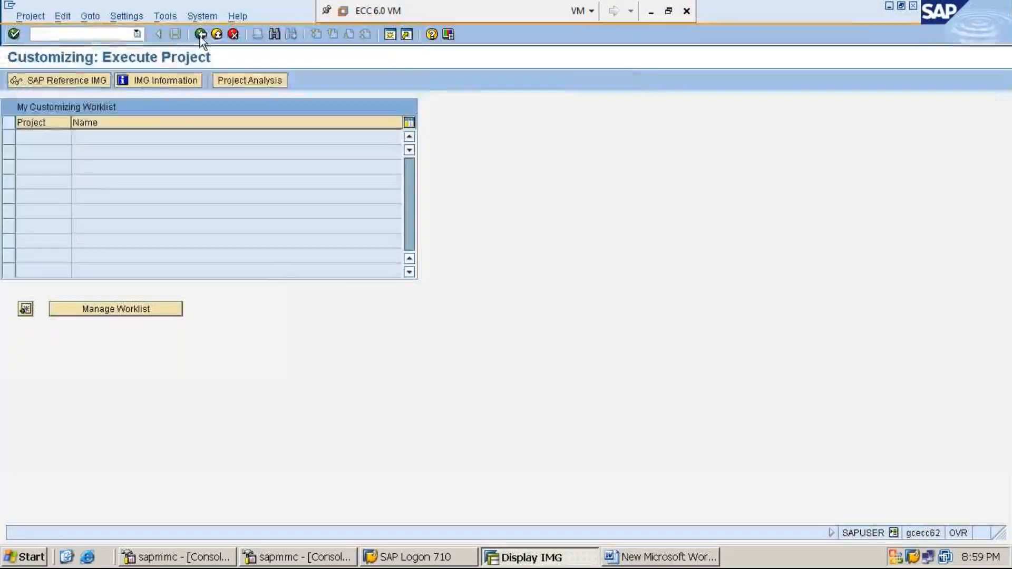
{"action": "left_click", "coordinate": [201, 38]}
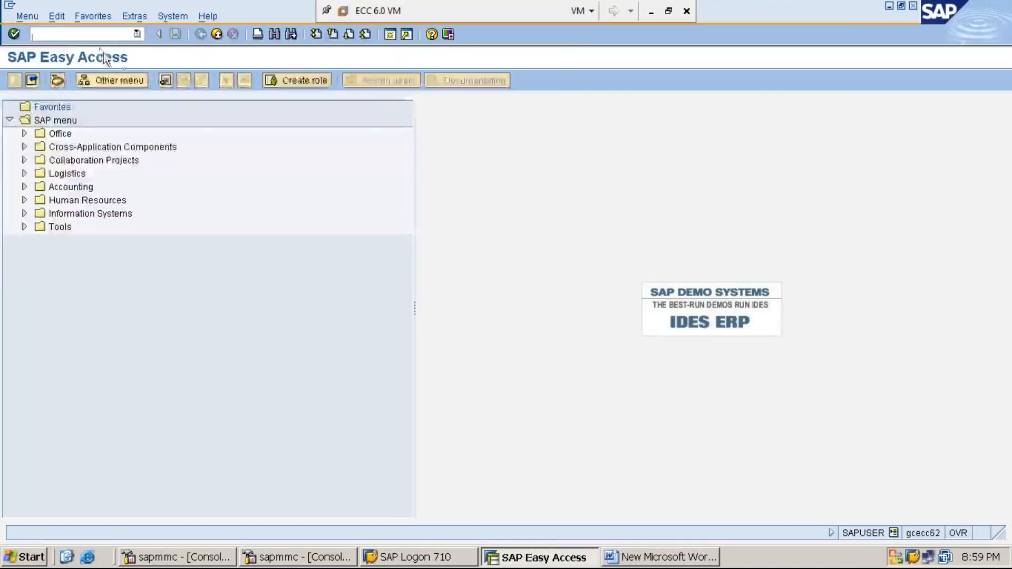
{"action": "left_click", "coordinate": [112, 35]}
{"action": "type", "text": "SPRO"}
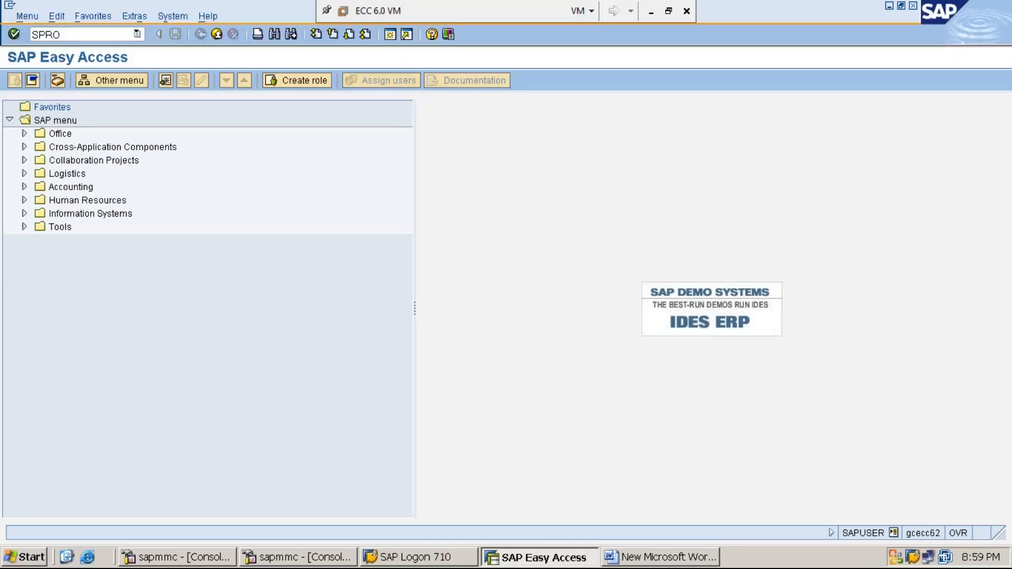
{"action": "key", "text": "Return"}
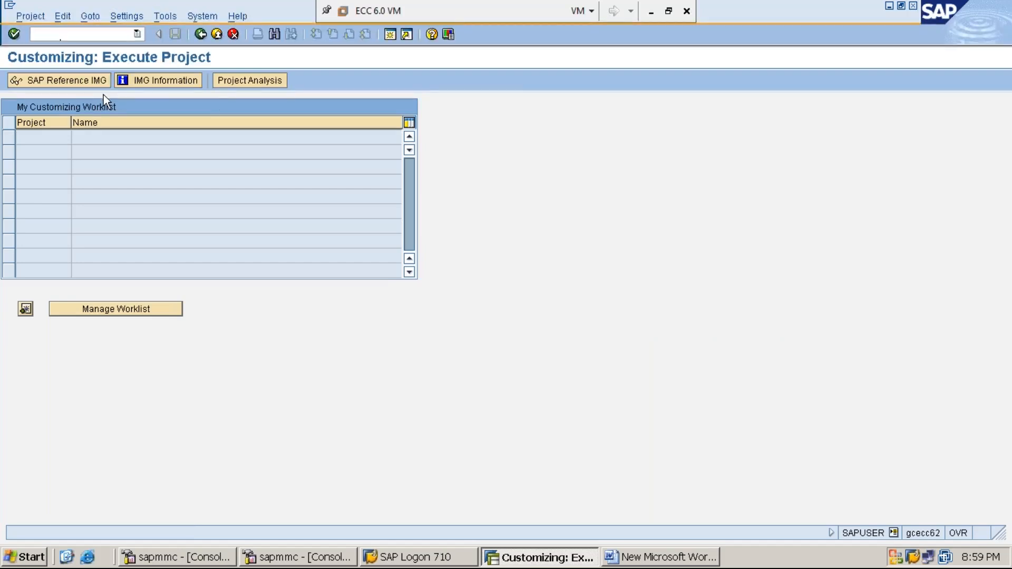
{"action": "left_click", "coordinate": [73, 83]}
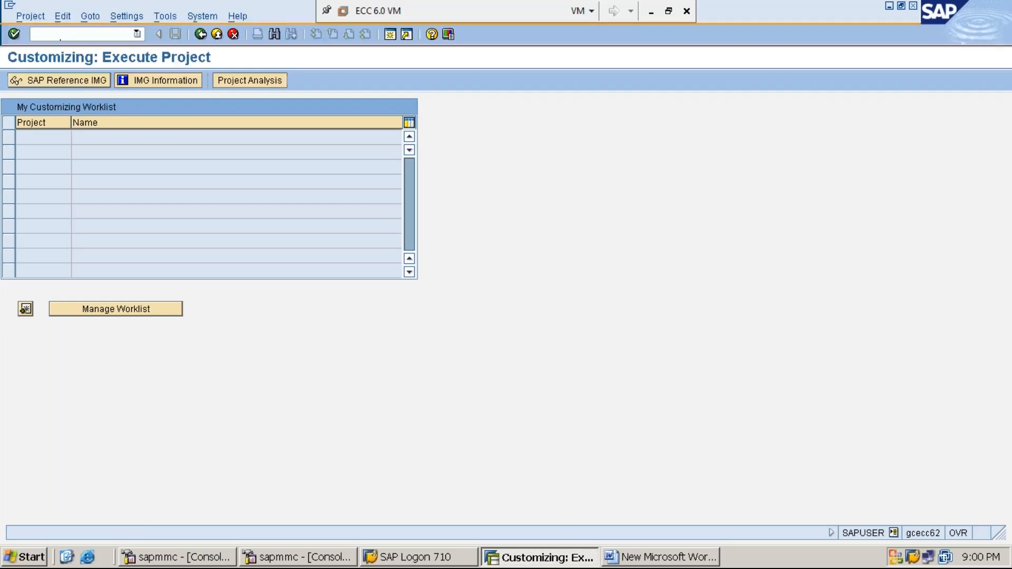
{"action": "left_click", "coordinate": [58, 80]}
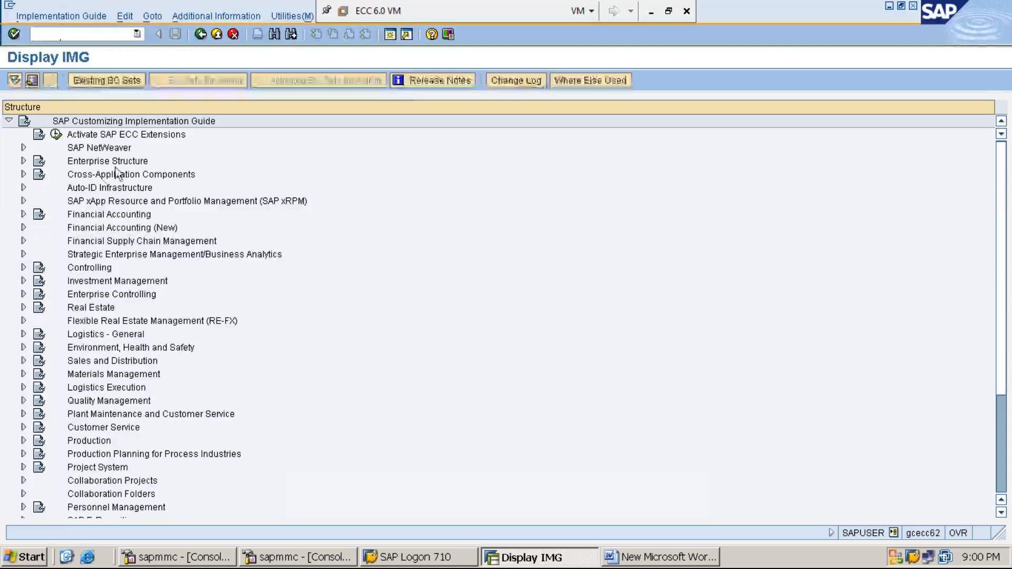
Step: Expand Enterprise Structure, then Assignment, then Financial Accounting in the IMG tree
{"action": "left_click", "coordinate": [109, 163]}
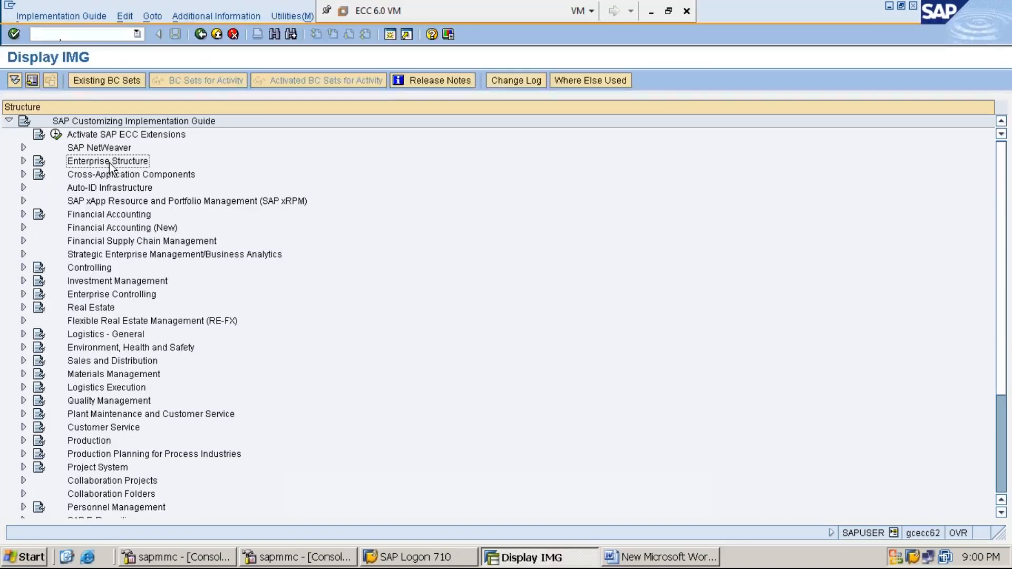
{"action": "double_click", "coordinate": [109, 164]}
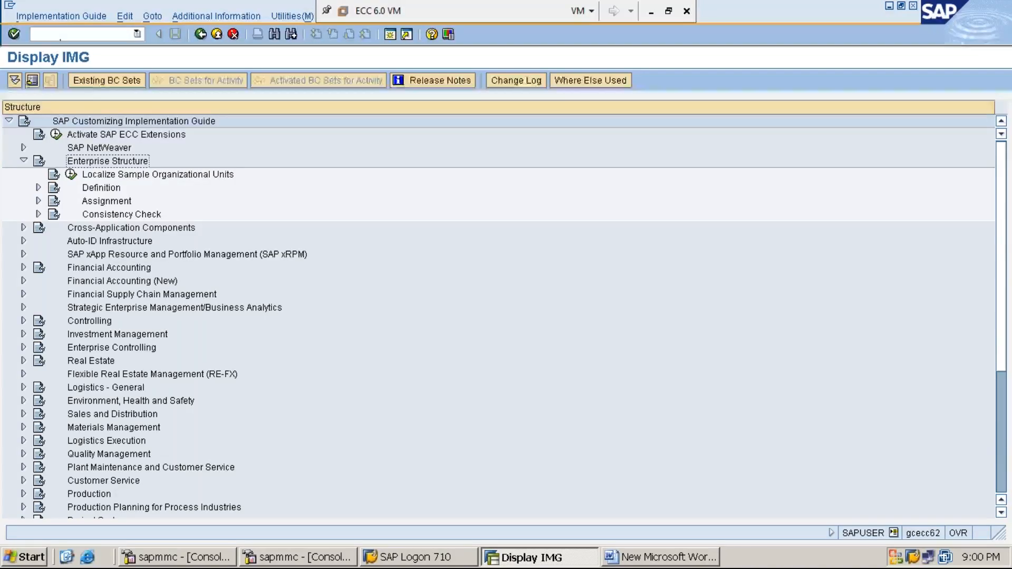
{"action": "key", "text": "Down"}
{"action": "key", "text": "Down"}
{"action": "key", "text": "Down"}
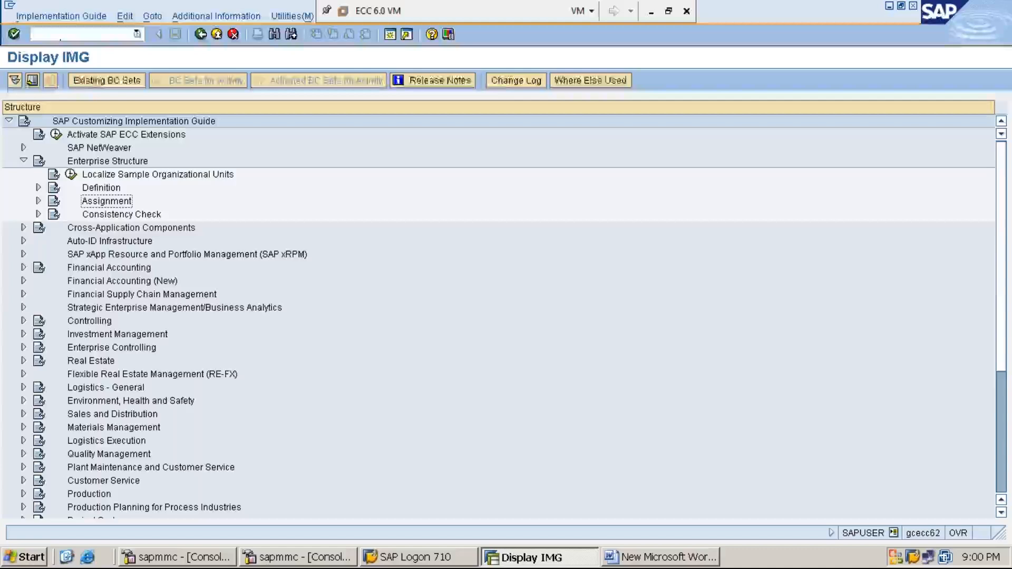
{"action": "key", "text": "Right"}
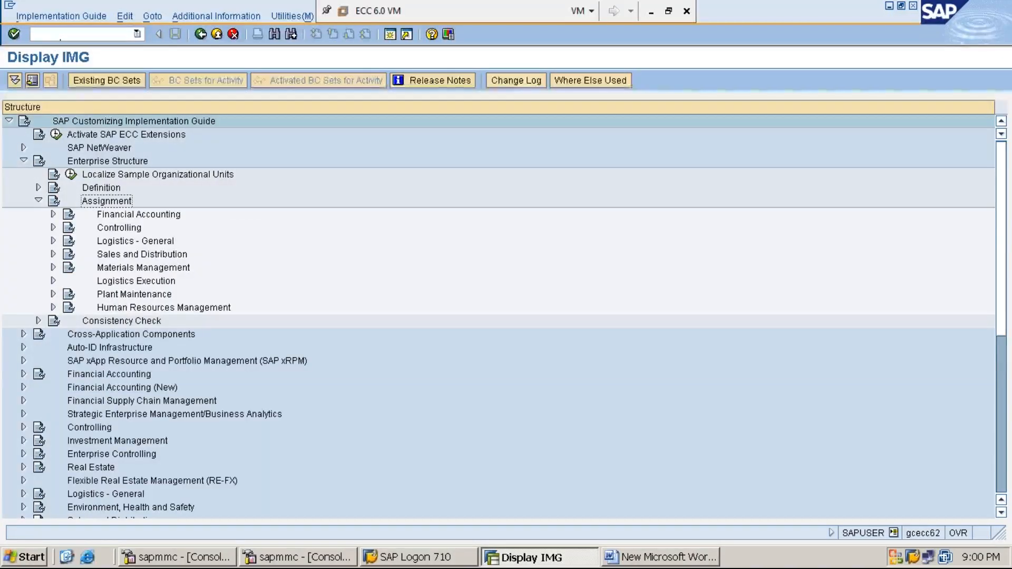
{"action": "key", "text": "Down"}
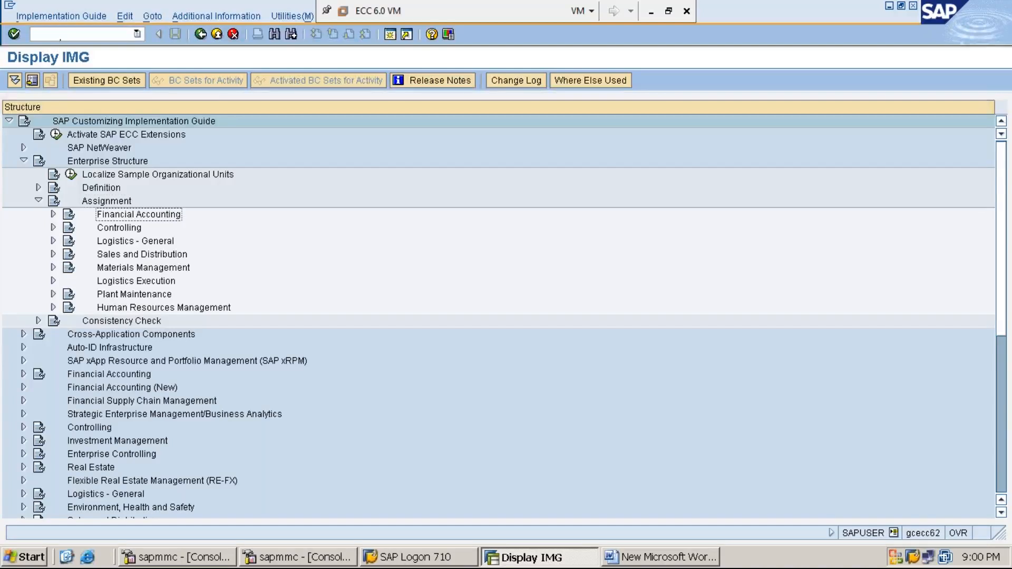
{"action": "key", "text": "Right"}
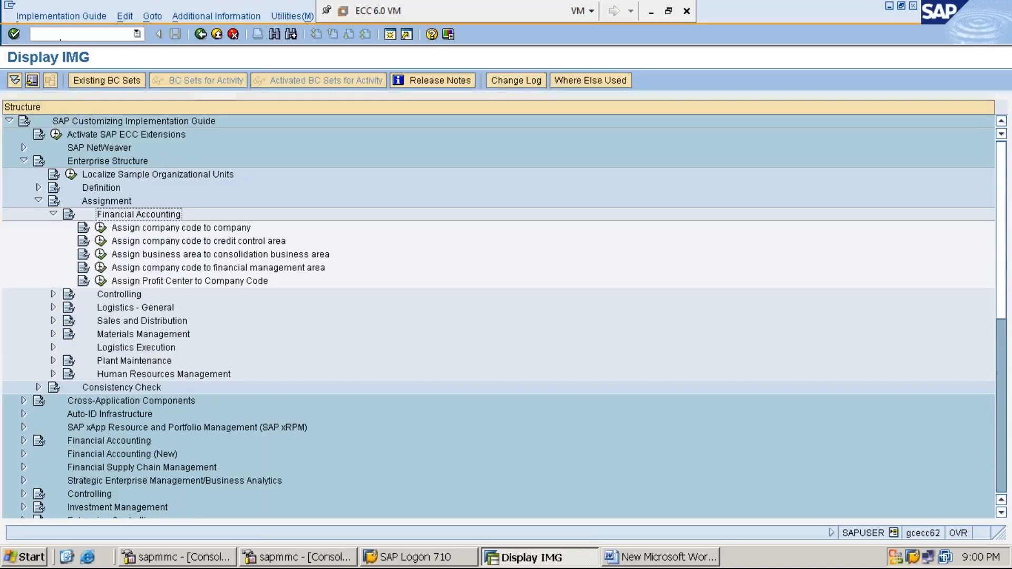
Step: Show the additional information column with the technical names of the IMG activities
{"action": "left_click", "coordinate": [230, 17]}
{"action": "key", "text": "Down"}
{"action": "key", "text": "Right"}
{"action": "key", "text": "Down"}
{"action": "key", "text": "Right"}
{"action": "key", "text": "Down"}
{"action": "key", "text": "Return"}
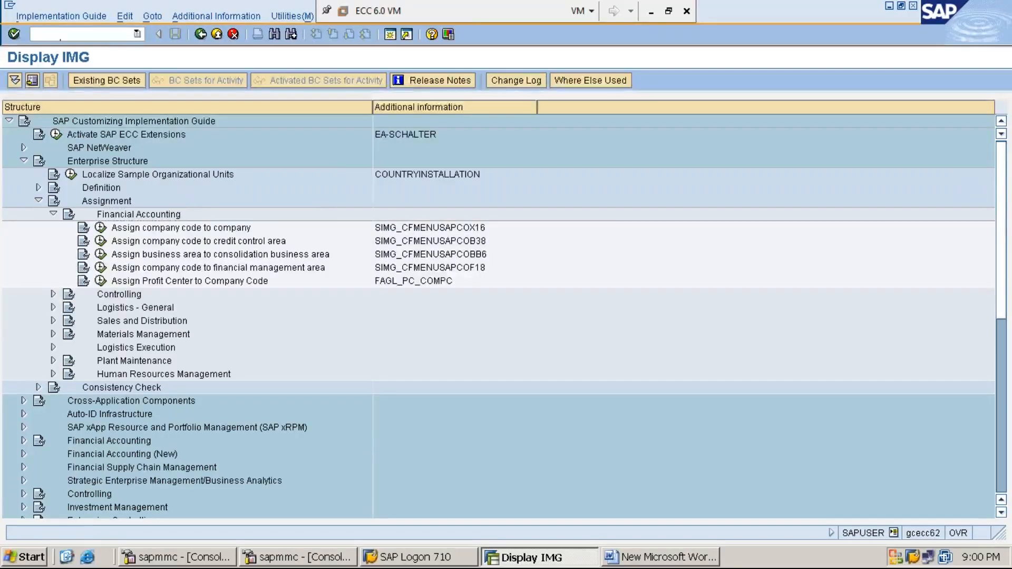
Step: Open the Assign company code to company activity and position the table at company code MMI1
{"action": "left_click", "coordinate": [101, 227]}
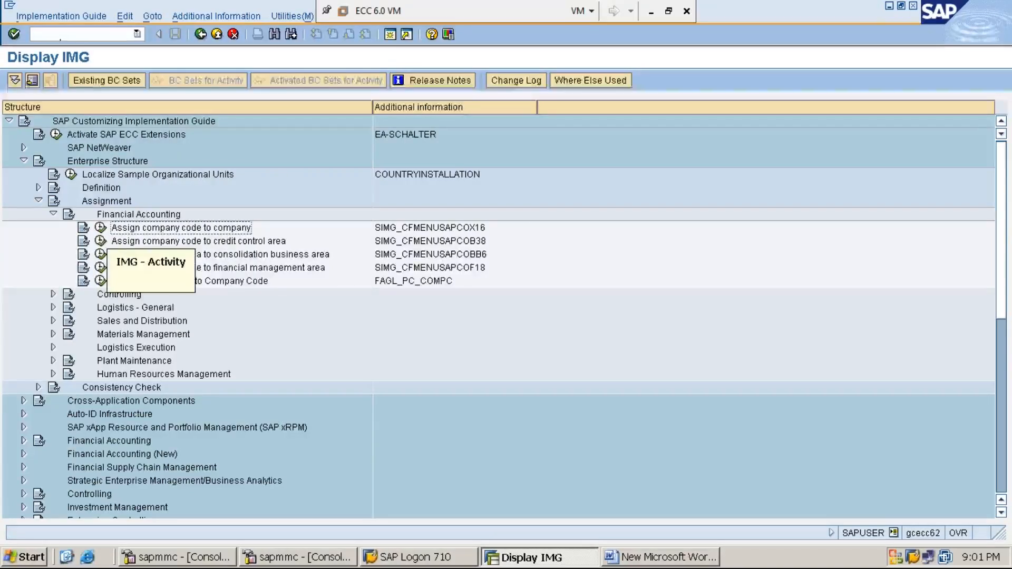
{"action": "left_click", "coordinate": [101, 229]}
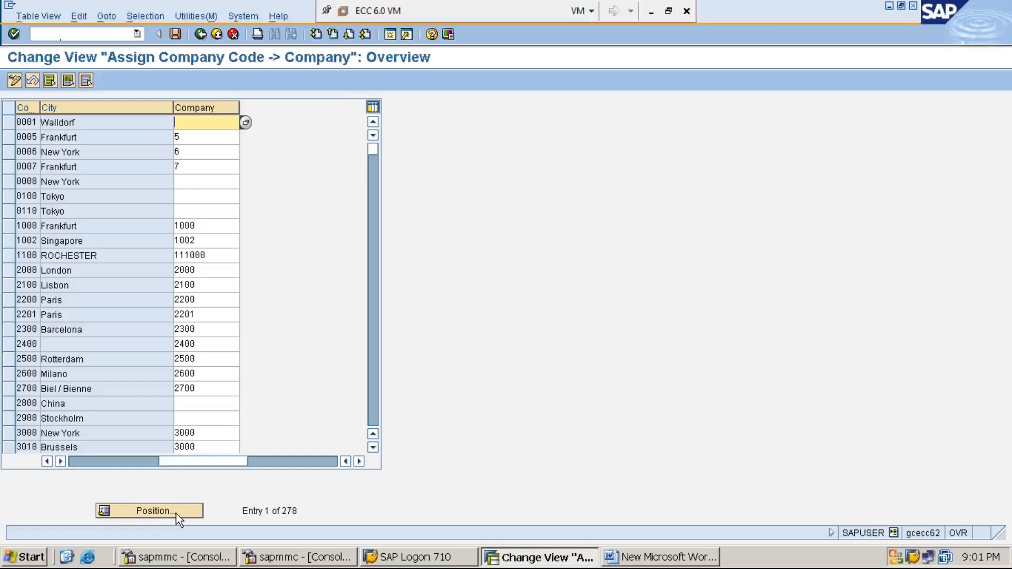
{"action": "left_click", "coordinate": [156, 509]}
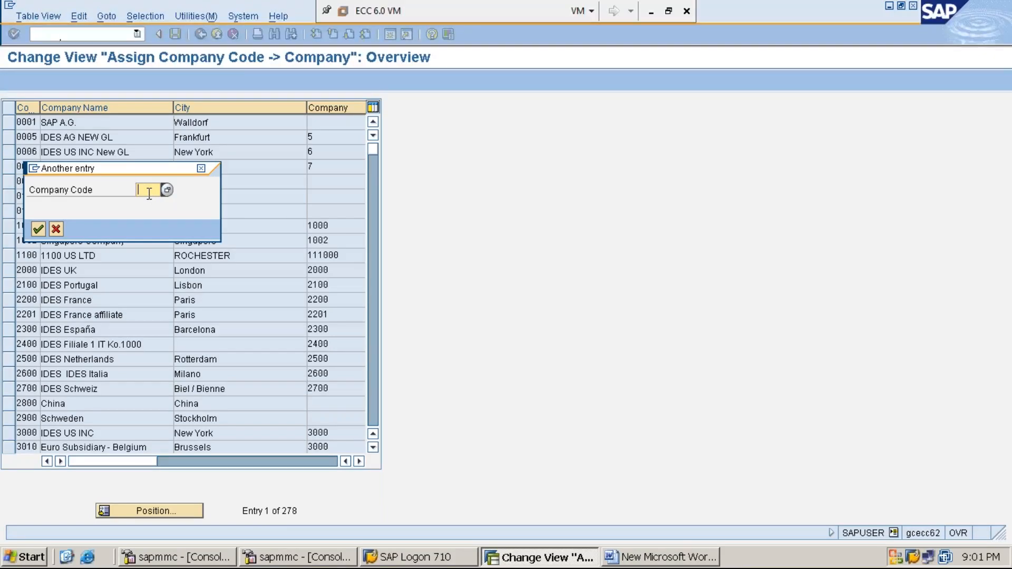
{"action": "type", "text": "MMI1"}
{"action": "key", "text": "Return"}
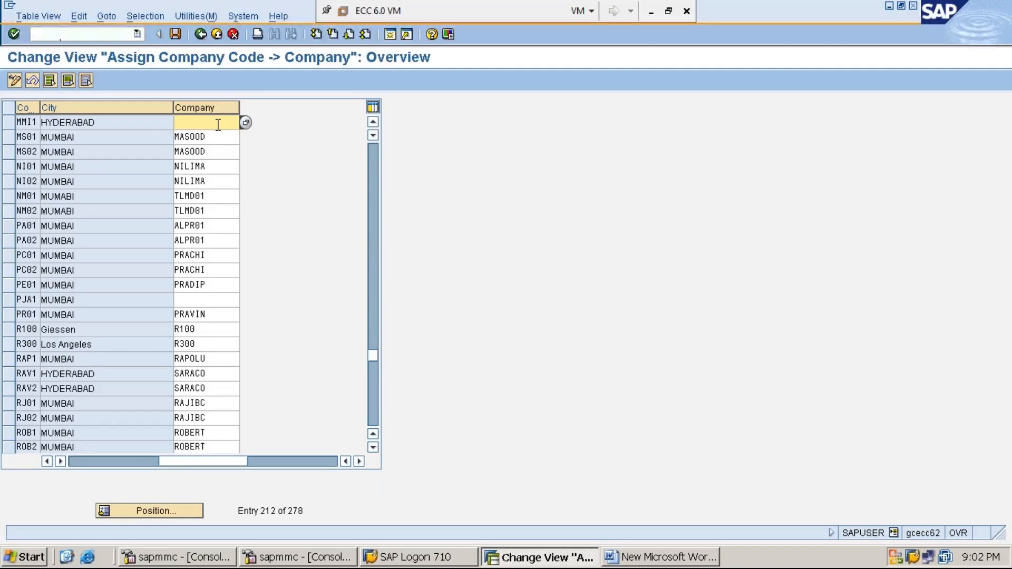
{"action": "type", "text": "MM"}
{"action": "key", "text": "BackSpace"}
{"action": "key", "text": "BackSpace"}
Step: Assign company MM1234 to company code MMI1 by picking it from the company search help list
{"action": "left_click", "coordinate": [248, 126]}
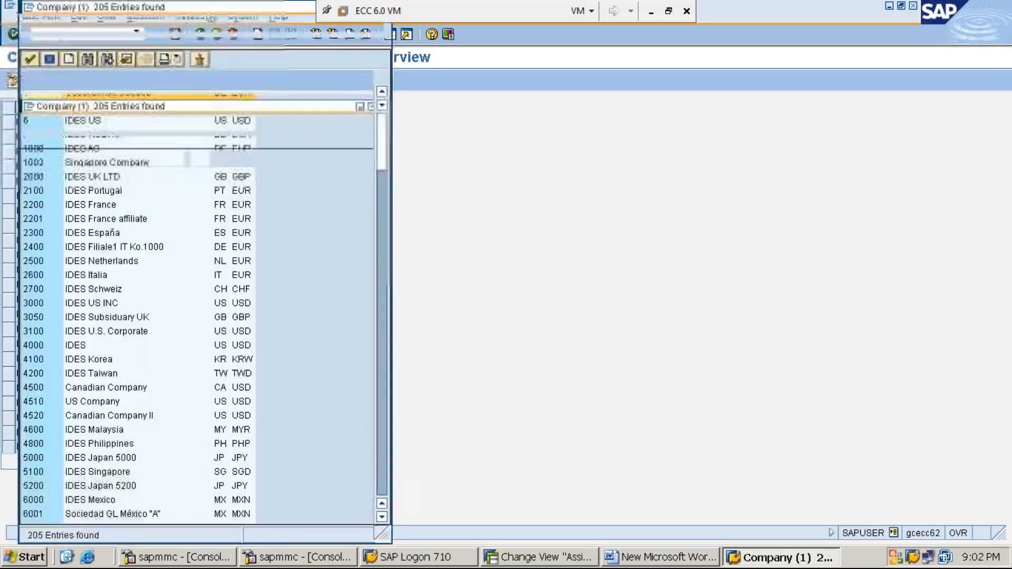
{"action": "left_click", "coordinate": [384, 516]}
{"action": "left_click", "coordinate": [383, 516]}
{"action": "left_click", "coordinate": [383, 516]}
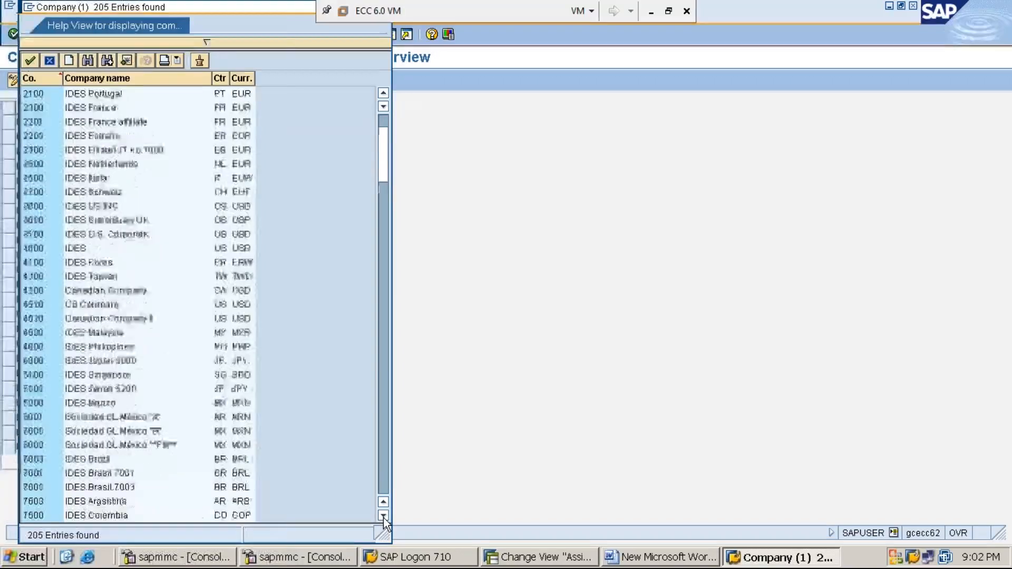
{"action": "left_click", "coordinate": [384, 516]}
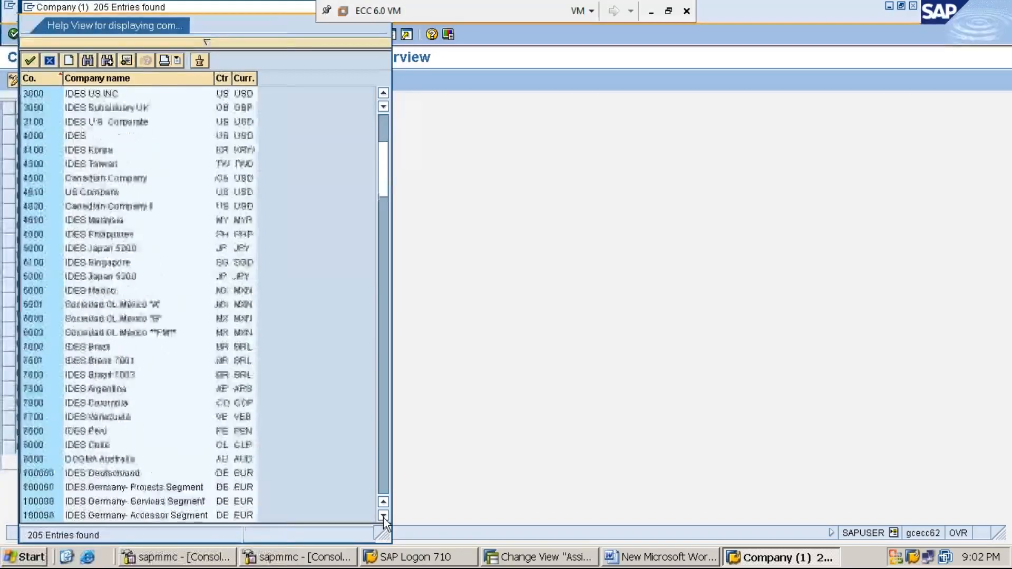
{"action": "left_click", "coordinate": [380, 276]}
{"action": "left_click", "coordinate": [380, 276]}
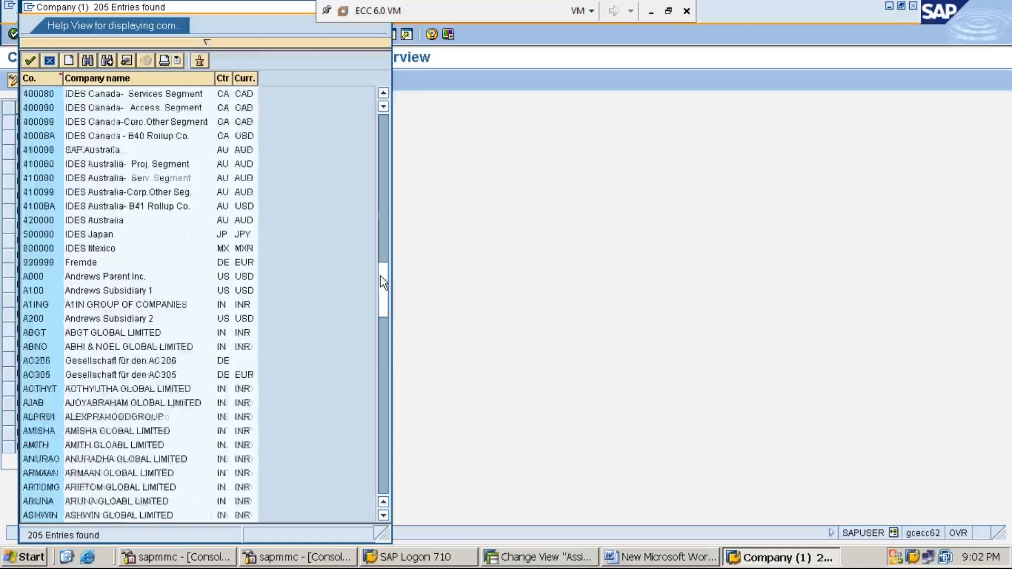
{"action": "left_click", "coordinate": [380, 350]}
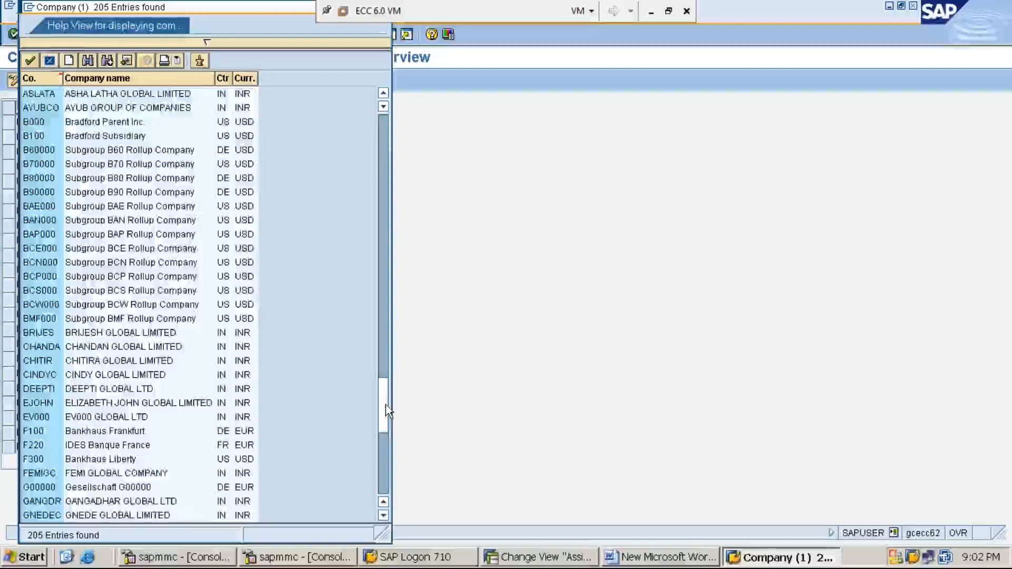
{"action": "left_click", "coordinate": [386, 410]}
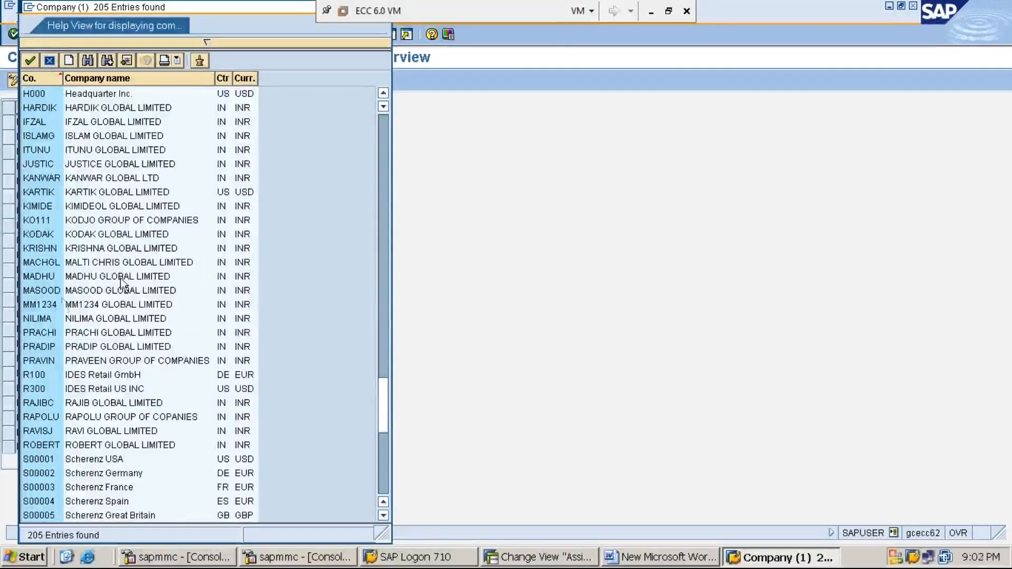
{"action": "left_click", "coordinate": [43, 305]}
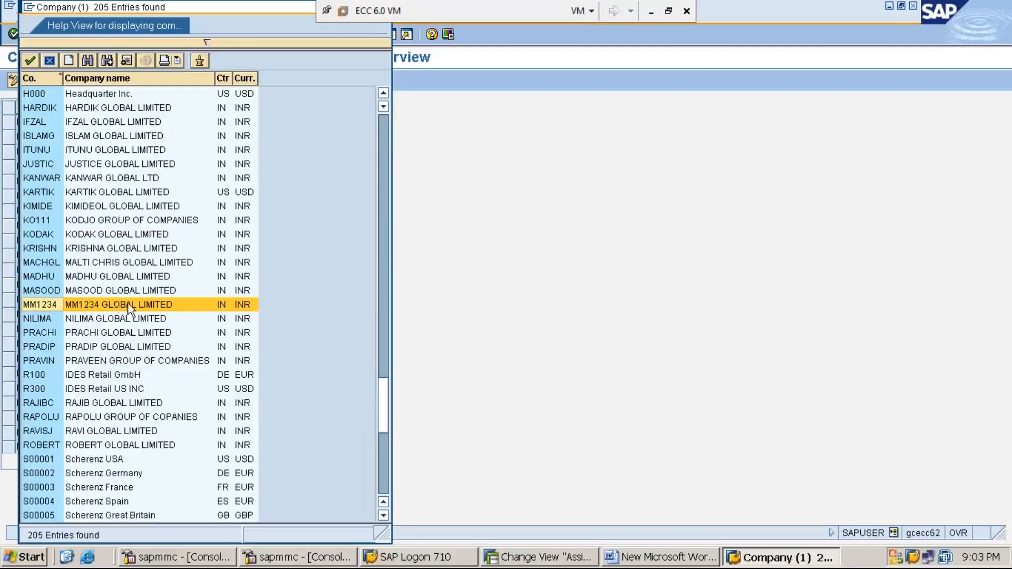
{"action": "double_click", "coordinate": [141, 304]}
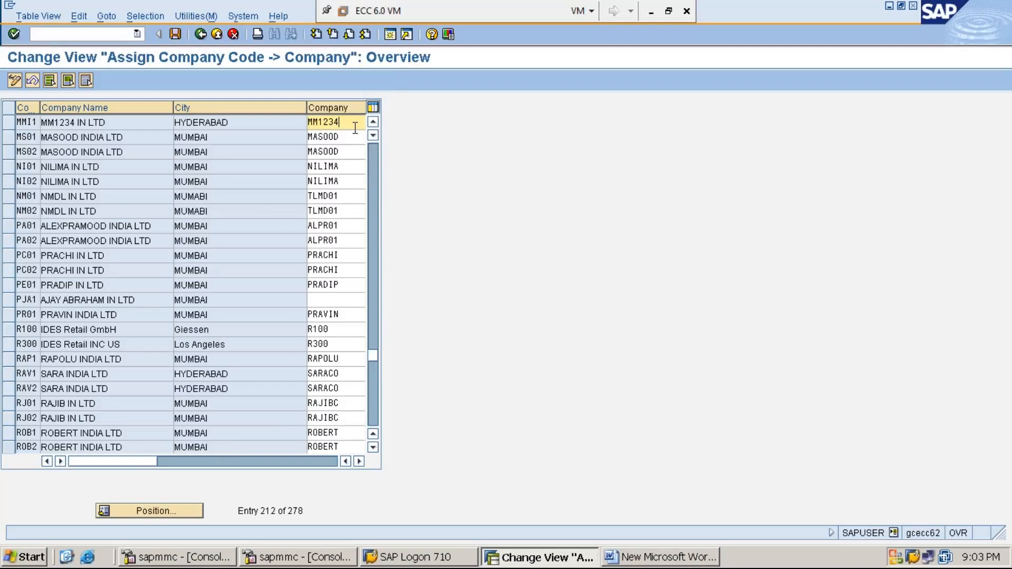
Step: Leave the assignment view and restart transaction SPRO
{"action": "left_click", "coordinate": [358, 465]}
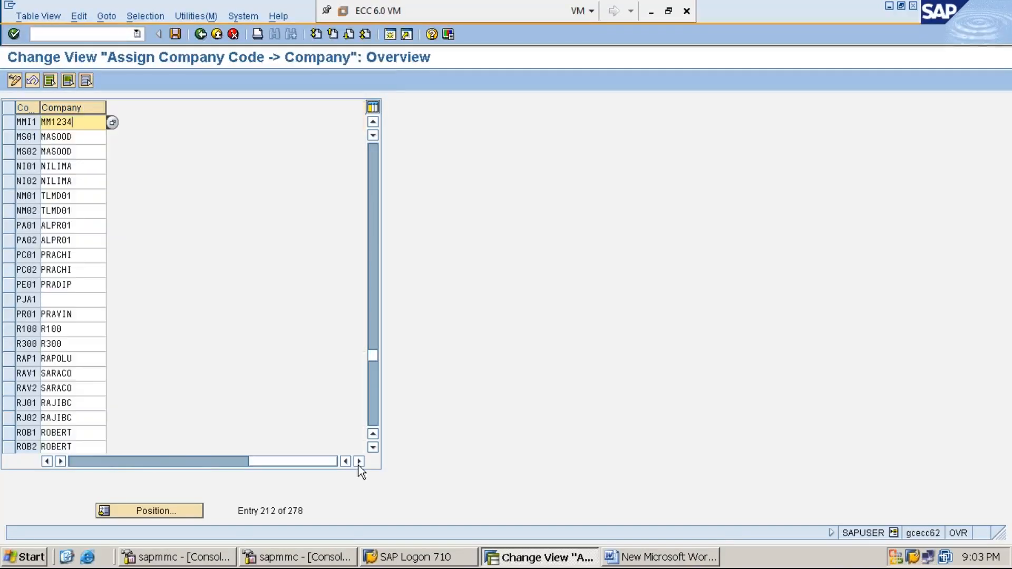
{"action": "left_click", "coordinate": [46, 462]}
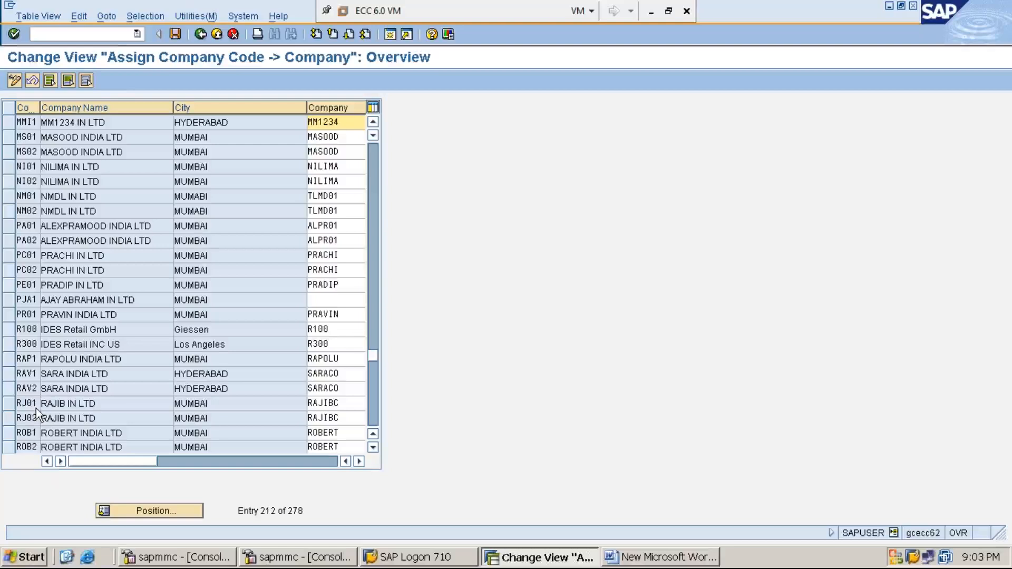
{"action": "left_click", "coordinate": [111, 35]}
{"action": "type", "text": "/n"}
{"action": "key", "text": "Return"}
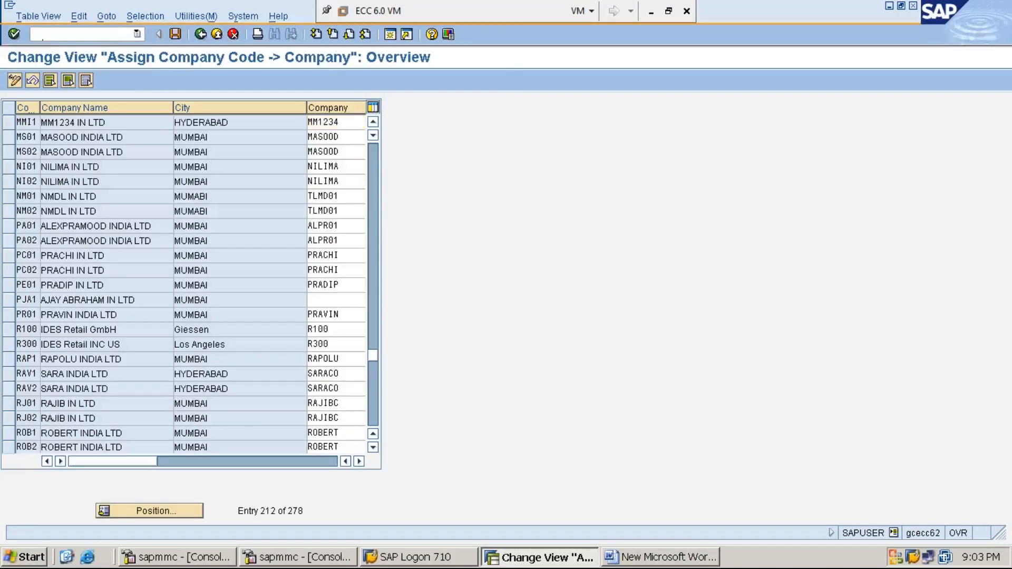
{"action": "type", "text": "SPRO"}
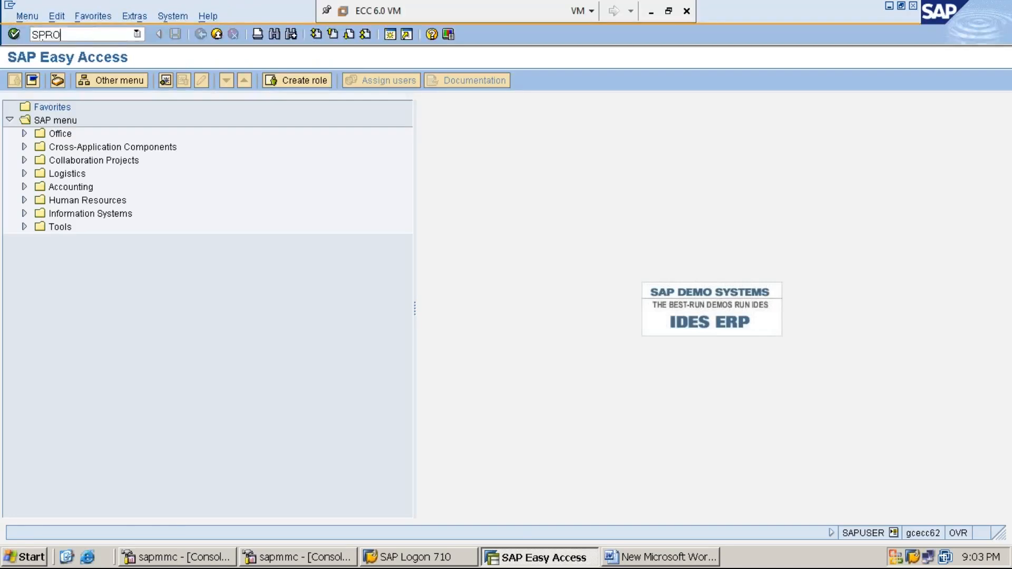
{"action": "key", "text": "Return"}
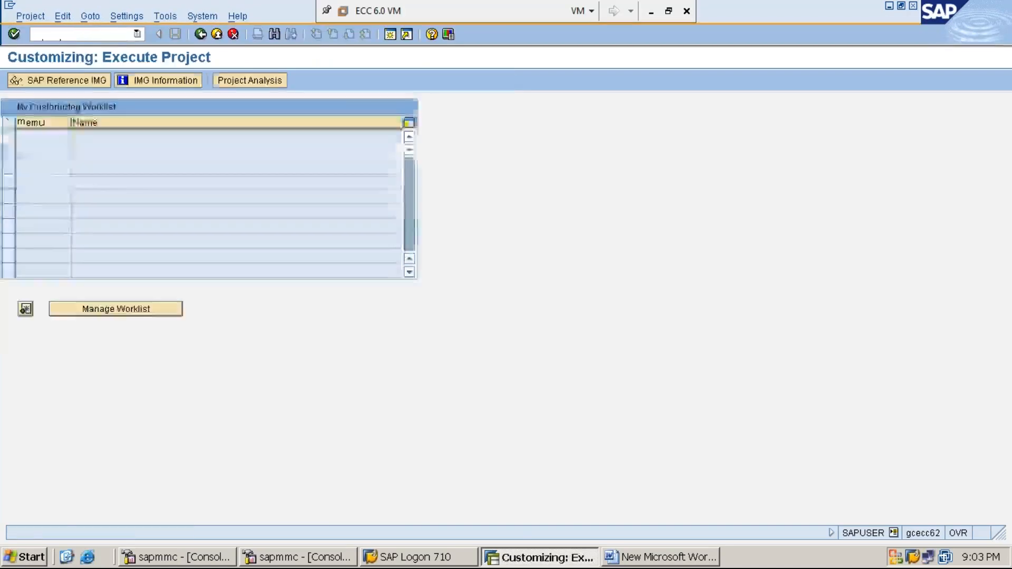
Step: Open the SAP Reference IMG and expand Enterprise Structure, Assignment and Financial Accounting
{"action": "left_click", "coordinate": [78, 81]}
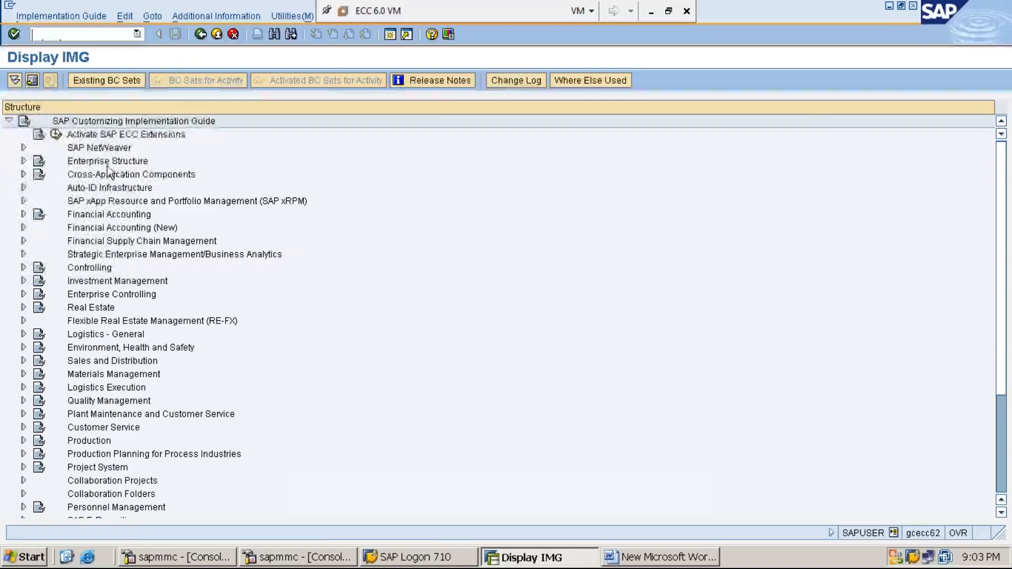
{"action": "double_click", "coordinate": [105, 162]}
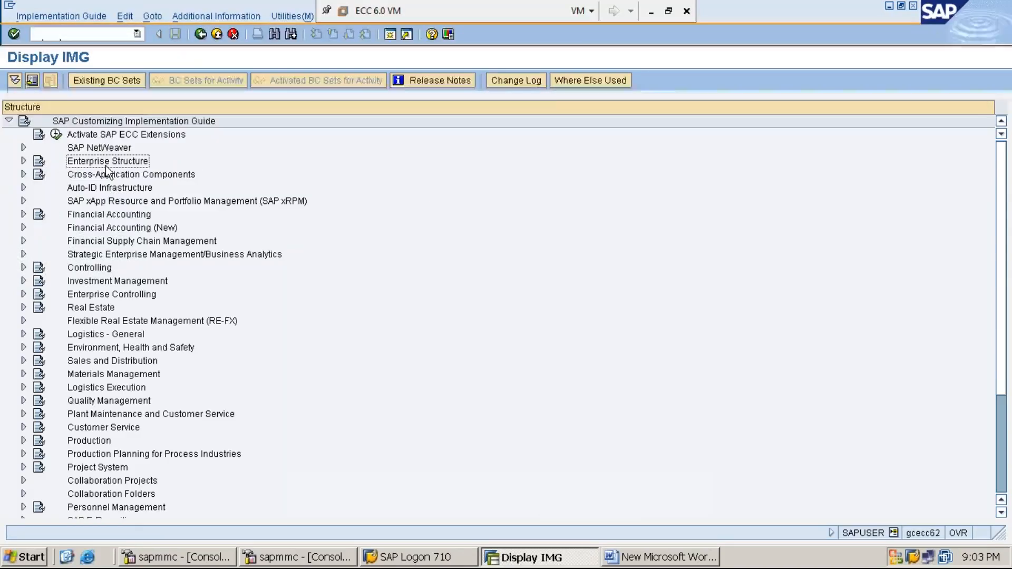
{"action": "key", "text": "Down"}
{"action": "key", "text": "Down"}
{"action": "key", "text": "Down"}
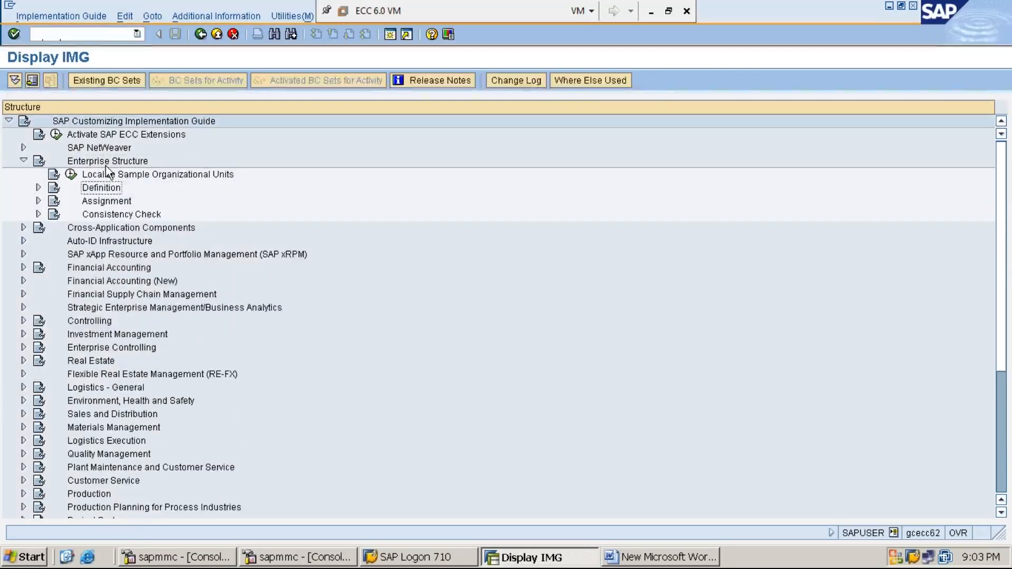
{"action": "key", "text": "Right"}
{"action": "key", "text": "Down"}
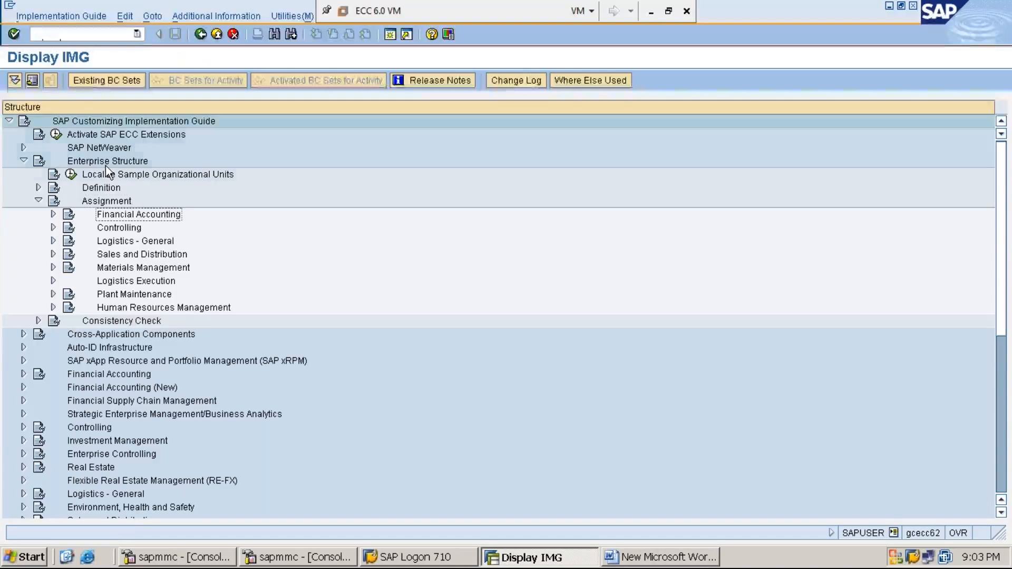
{"action": "key", "text": "Right"}
{"action": "key", "text": "Down"}
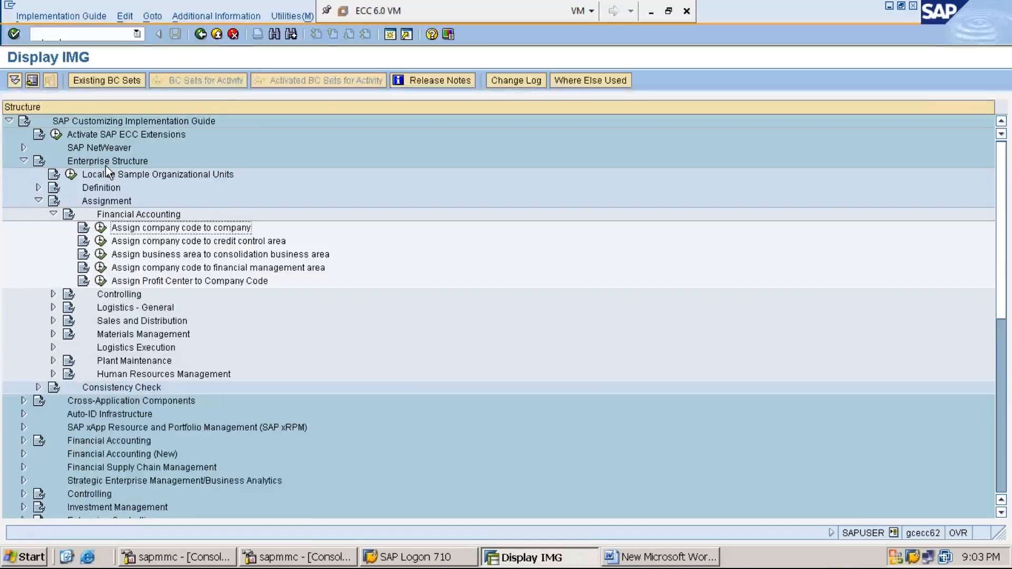
Step: Show the additional information column with technical names and open the Assign company code to company activity
{"action": "left_click", "coordinate": [233, 16]}
{"action": "key", "text": "Down"}
{"action": "key", "text": "Right"}
{"action": "key", "text": "Down"}
{"action": "key", "text": "Right"}
{"action": "key", "text": "Down"}
{"action": "key", "text": "Return"}
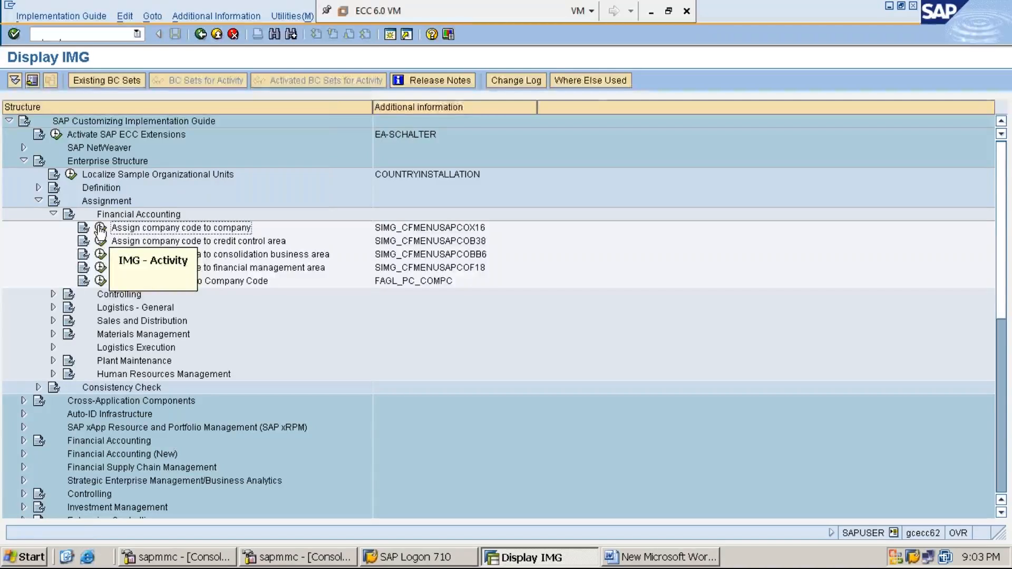
{"action": "left_click", "coordinate": [100, 229]}
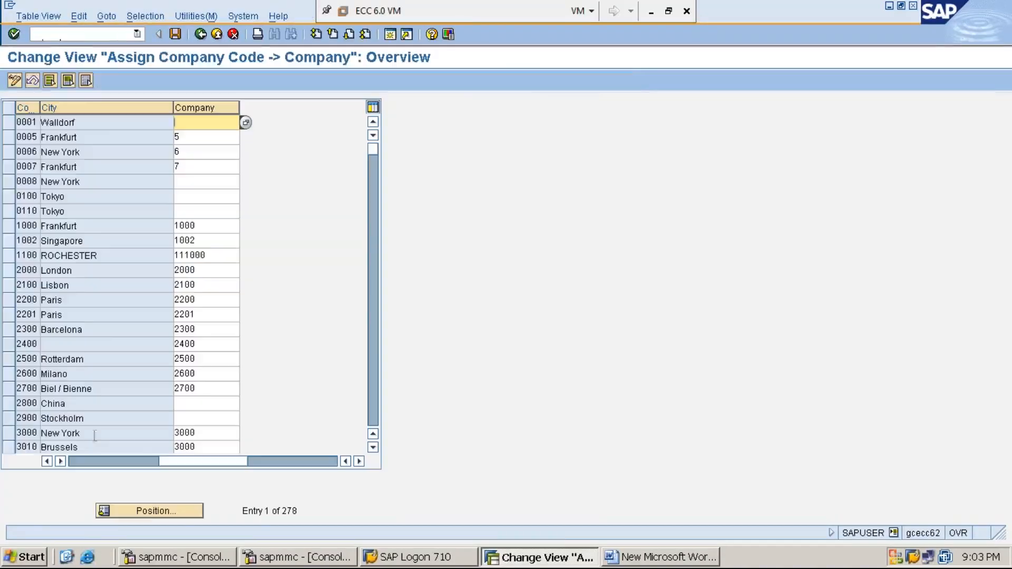
Step: Position the company code assignment table at company code MMI1
{"action": "left_click", "coordinate": [154, 513]}
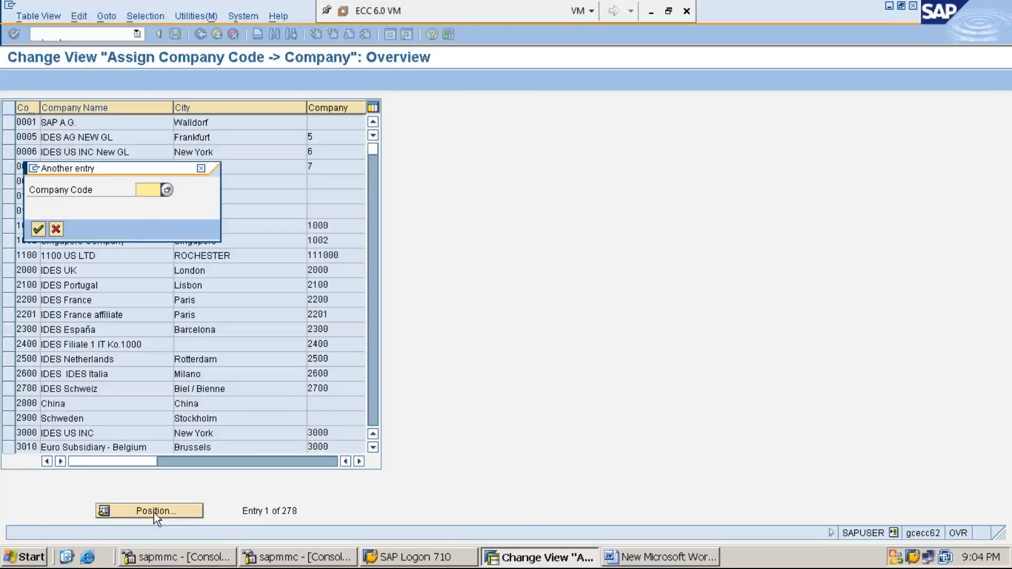
{"action": "type", "text": "MMI1"}
{"action": "key", "text": "Return"}
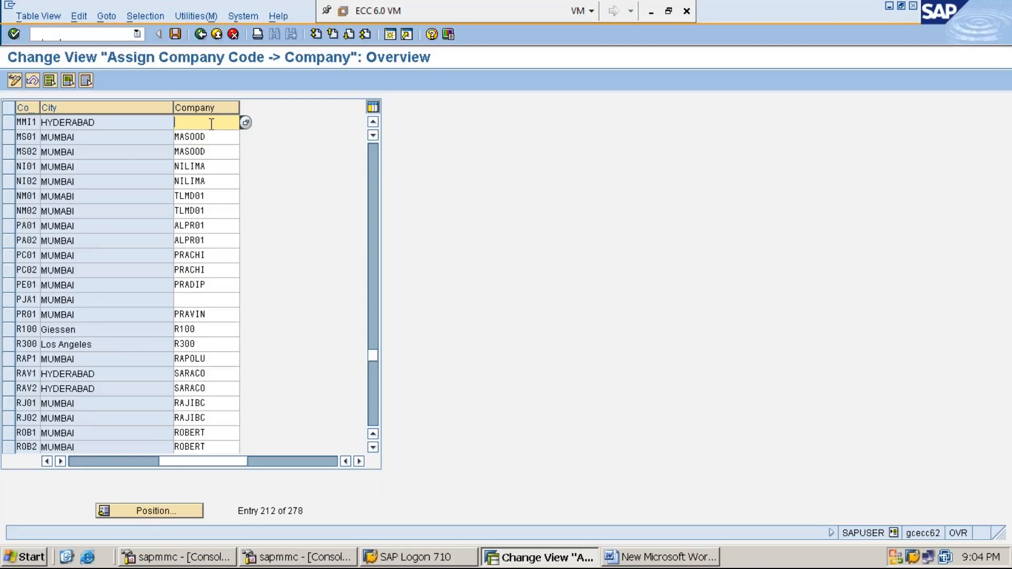
Step: Assign company MM1234 to company code MMI1 by picking it from the company search help list
{"action": "type", "text": "MM1234"}
{"action": "left_click", "coordinate": [245, 123]}
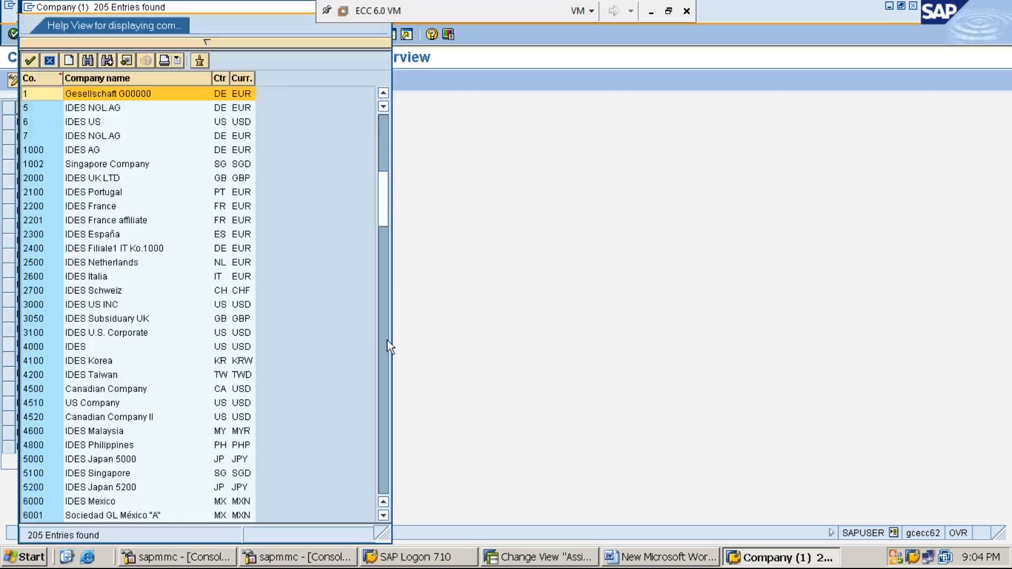
{"action": "left_click", "coordinate": [387, 340]}
{"action": "left_click", "coordinate": [387, 340]}
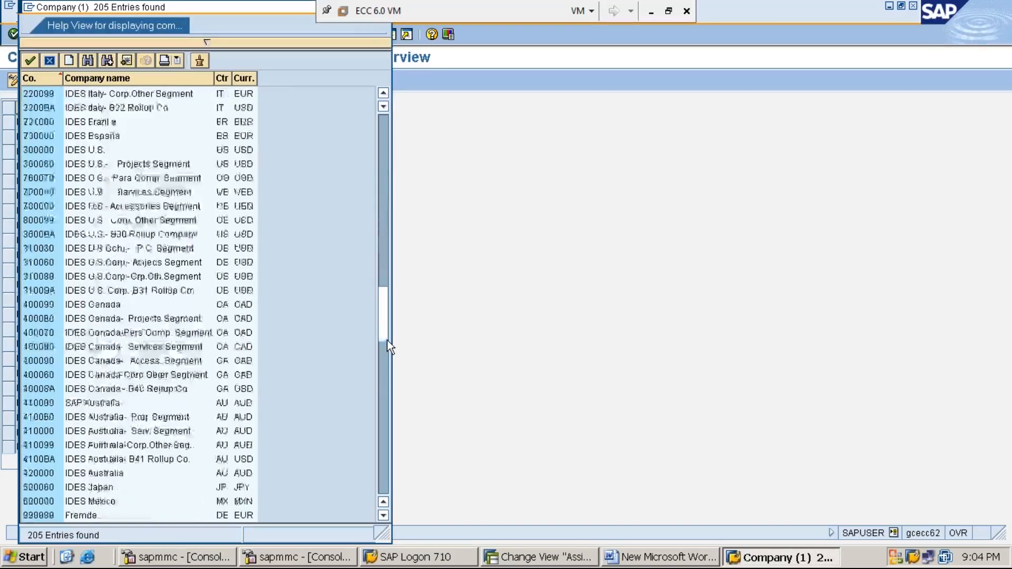
{"action": "left_click", "coordinate": [386, 340]}
{"action": "left_click", "coordinate": [382, 378]}
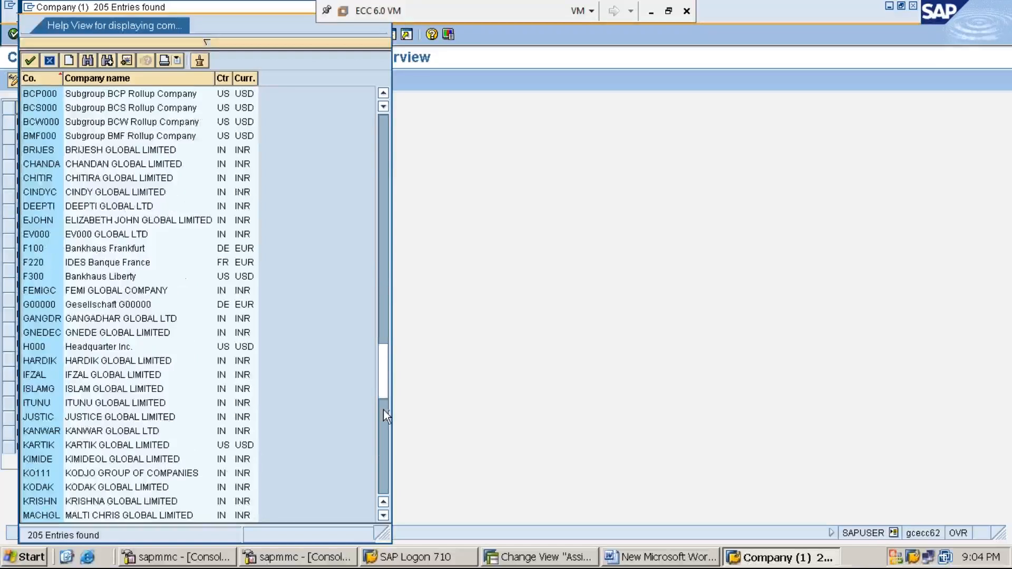
{"action": "left_click", "coordinate": [384, 410]}
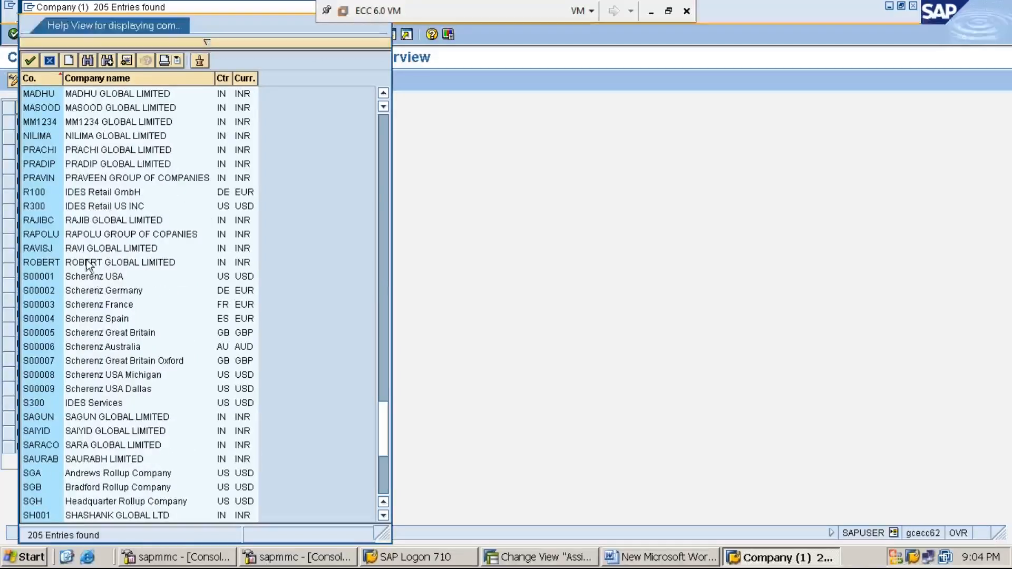
{"action": "double_click", "coordinate": [100, 122]}
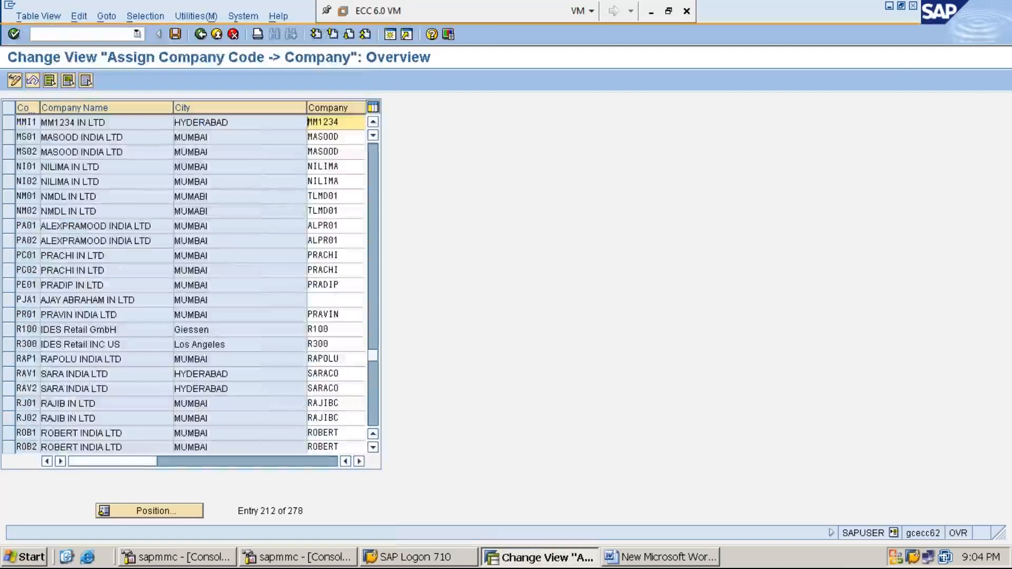
Step: Save the assignment under customizing request ECCK900148 and widen the company code column
{"action": "left_click", "coordinate": [175, 35]}
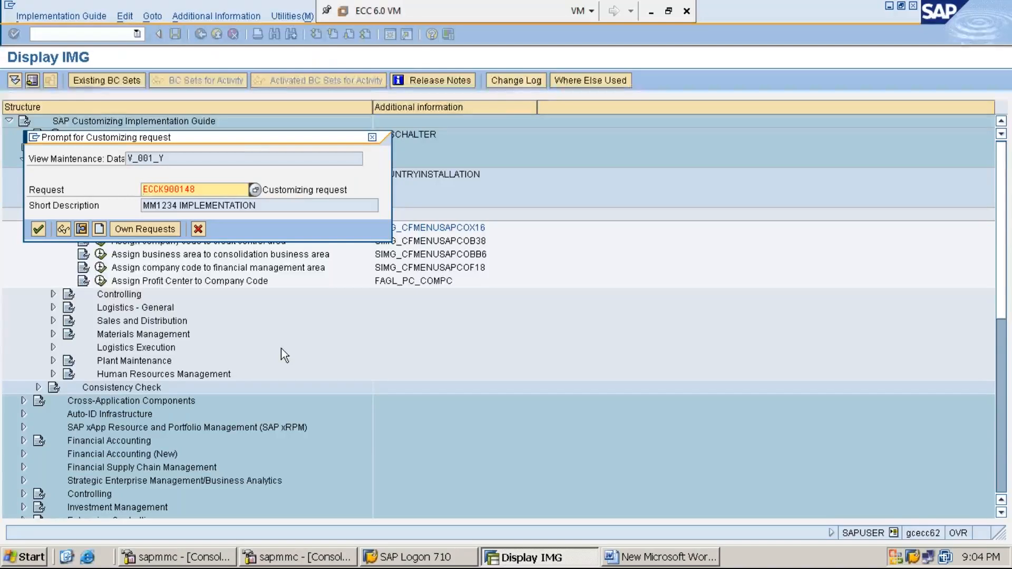
{"action": "key", "text": "Return"}
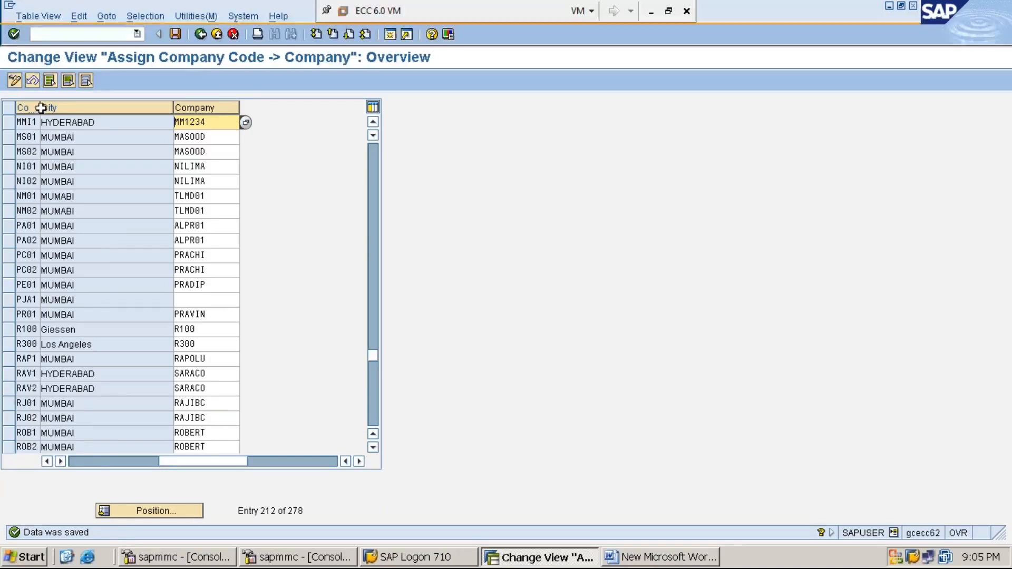
{"action": "left_click_drag", "start_coordinate": [41, 108], "coordinate": [76, 112]}
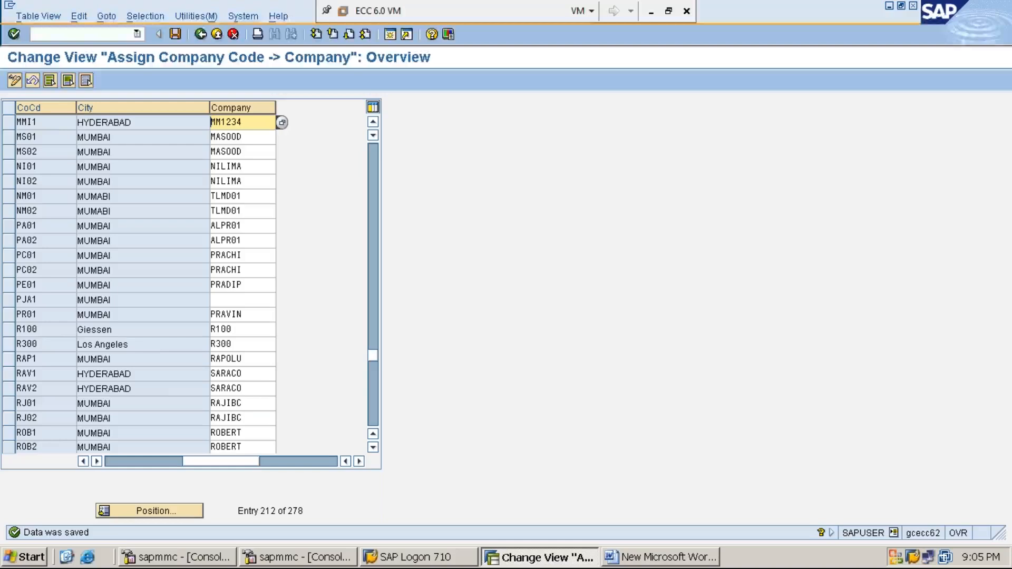
{"action": "left_click", "coordinate": [253, 128]}
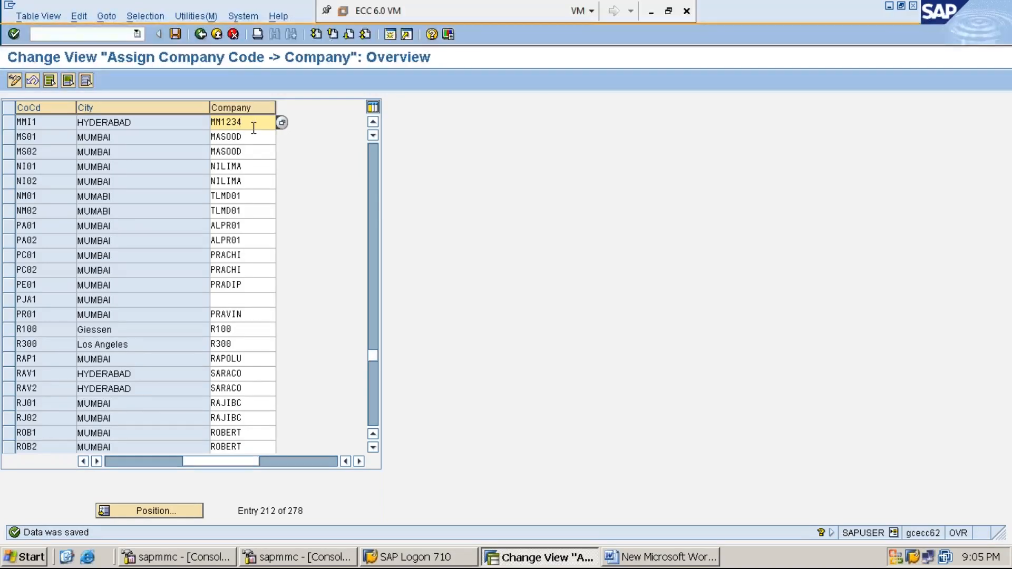
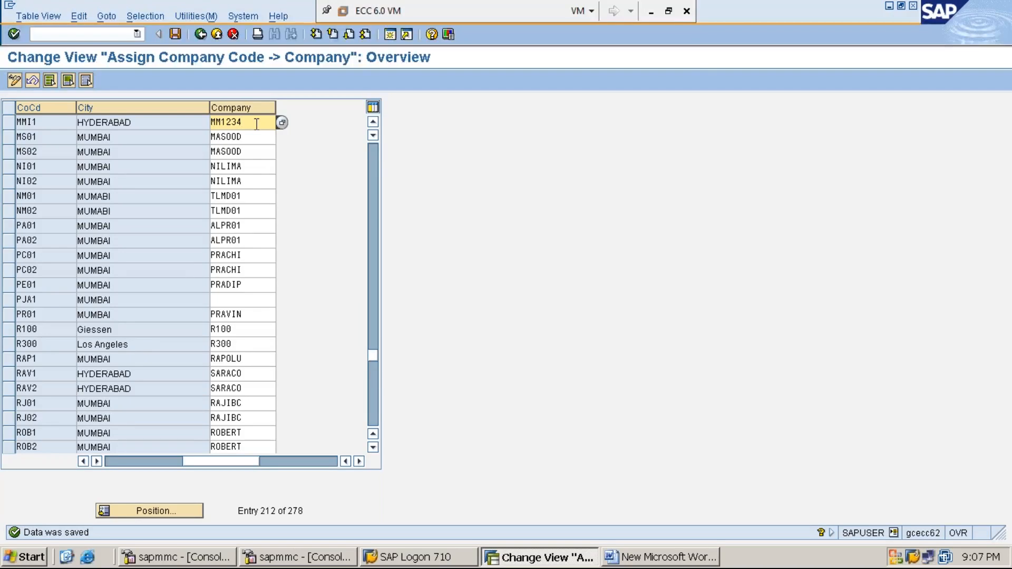
Step: Review the MMI1 row and its assigned company MM1234 in the company code assignment table
{"action": "left_click_drag", "start_coordinate": [257, 123], "coordinate": [211, 123]}
{"action": "left_click", "coordinate": [210, 123]}
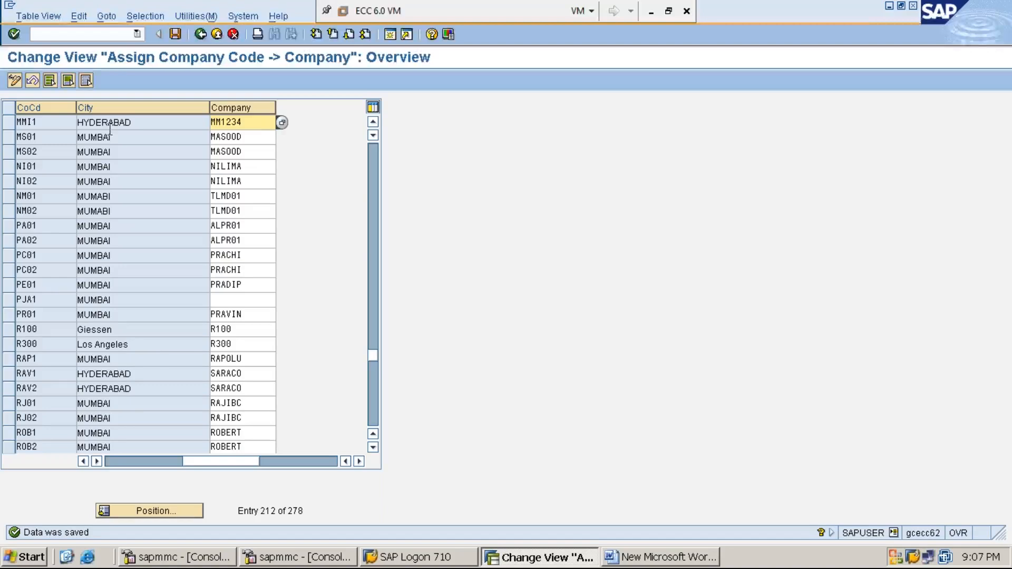
{"action": "left_click", "coordinate": [51, 121]}
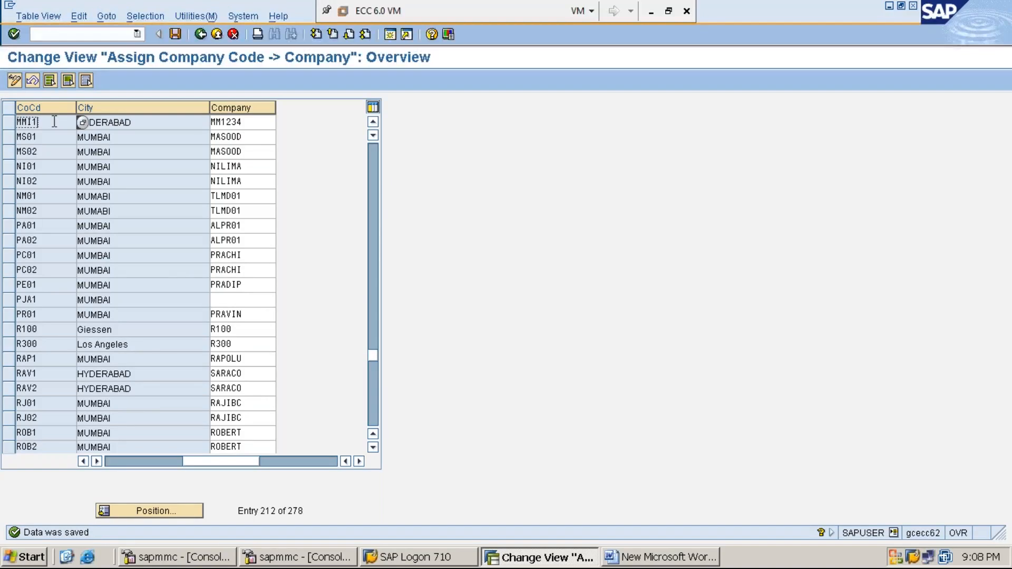
{"action": "left_click_drag", "start_coordinate": [37, 123], "coordinate": [23, 122]}
{"action": "left_click", "coordinate": [22, 122]}
{"action": "left_click", "coordinate": [262, 123]}
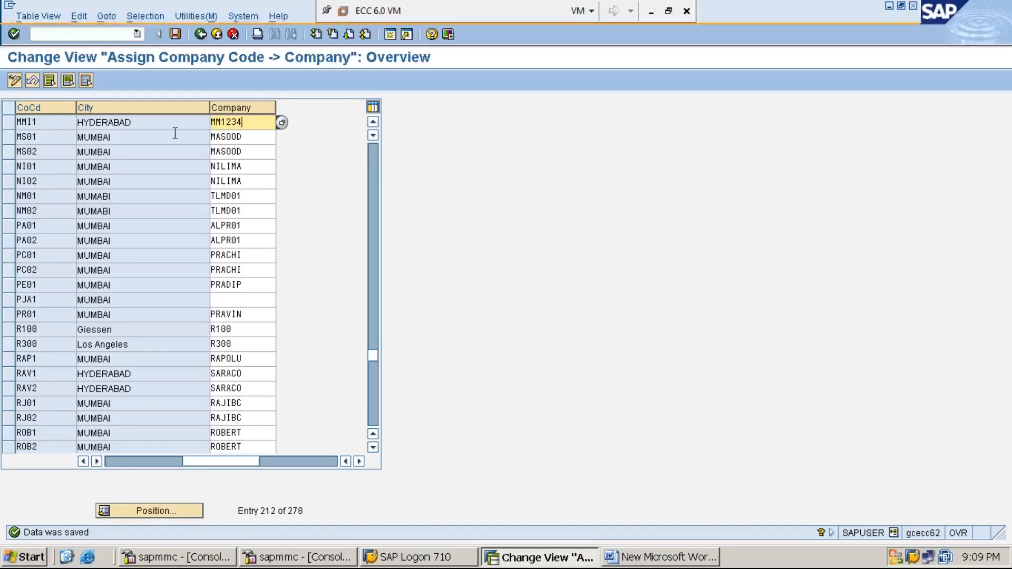
{"action": "left_click", "coordinate": [46, 122]}
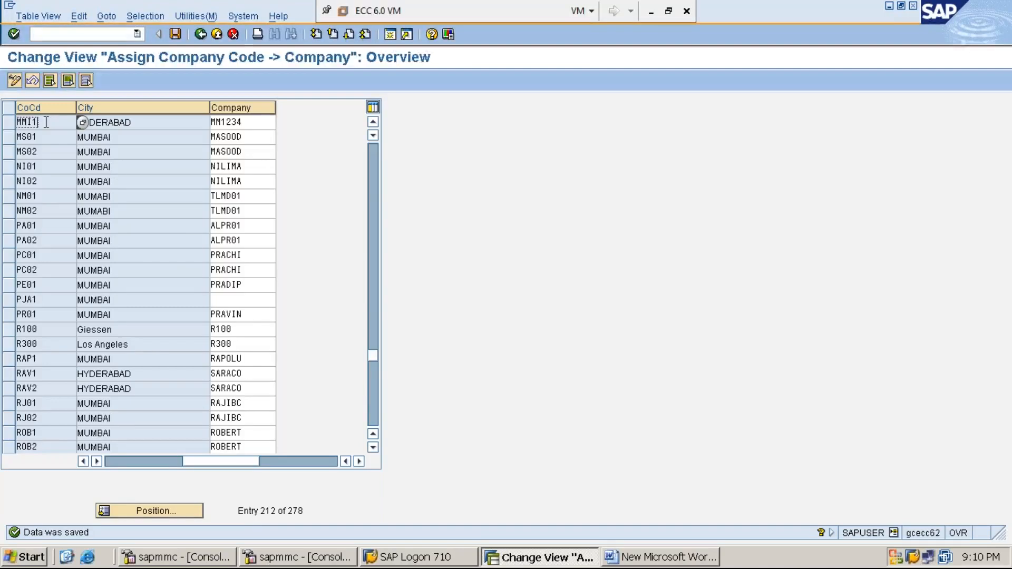
Step: Return to the IMG and expand Definition > Financial Accounting to review the activities and their technical names
{"action": "left_click", "coordinate": [201, 35]}
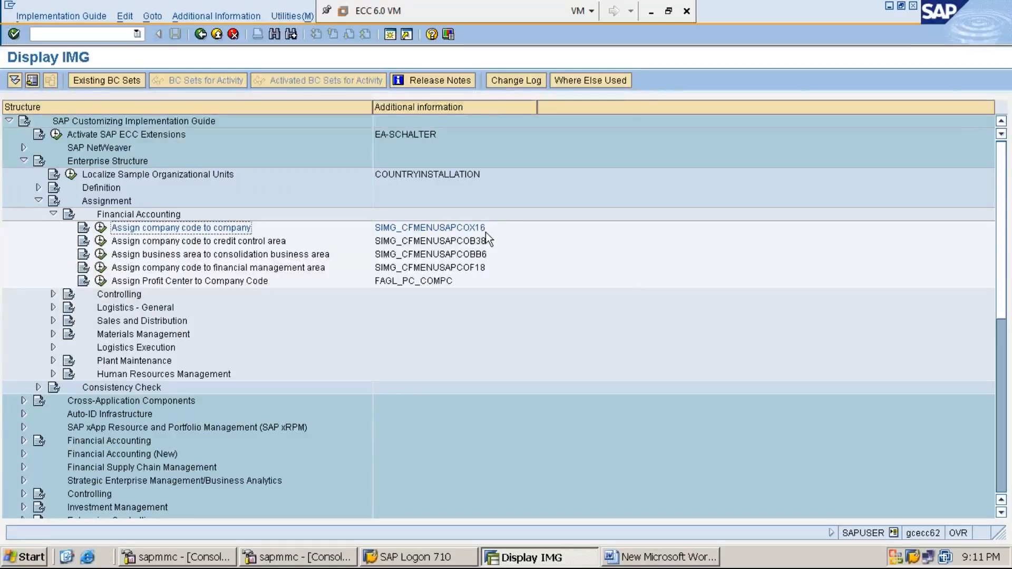
{"action": "left_click", "coordinate": [111, 188]}
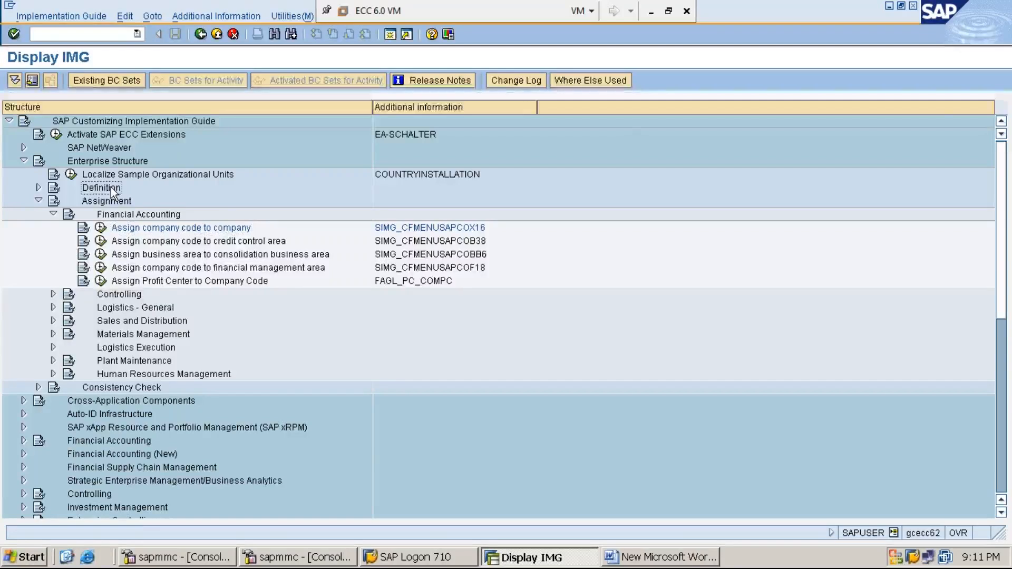
{"action": "key", "text": "Right"}
{"action": "key", "text": "Down"}
{"action": "key", "text": "Right"}
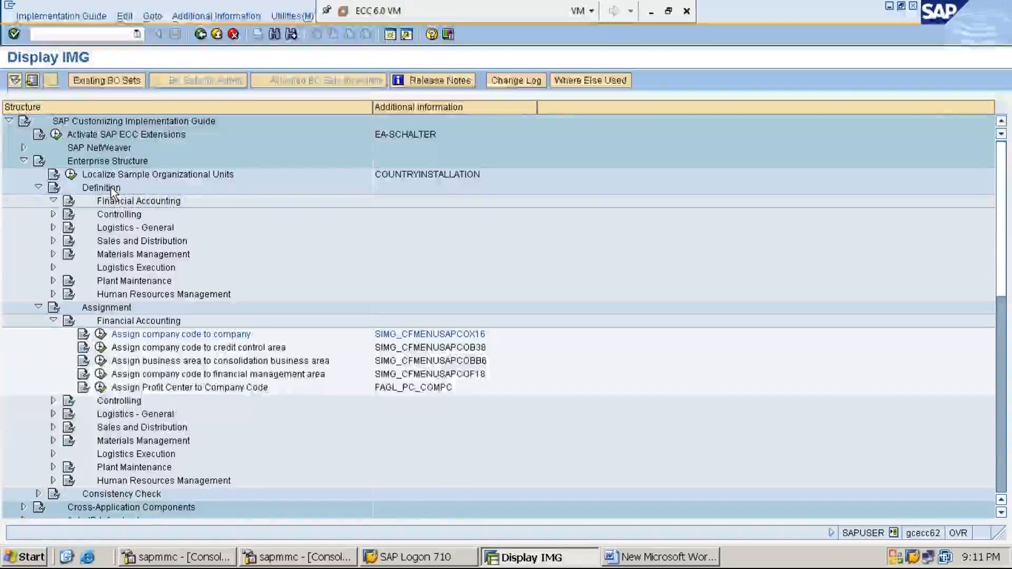
{"action": "key", "text": "Down"}
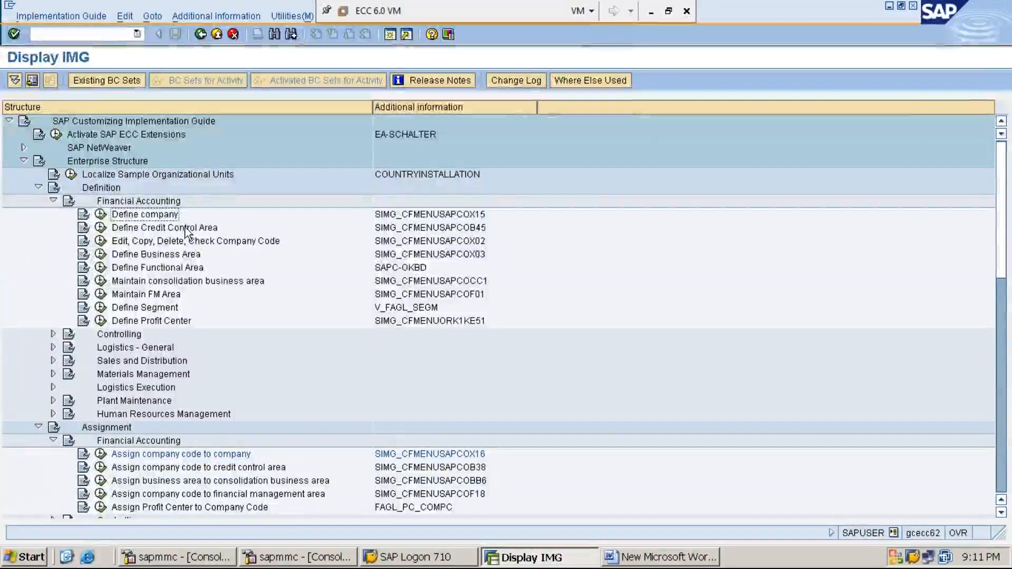
{"action": "left_click", "coordinate": [204, 240]}
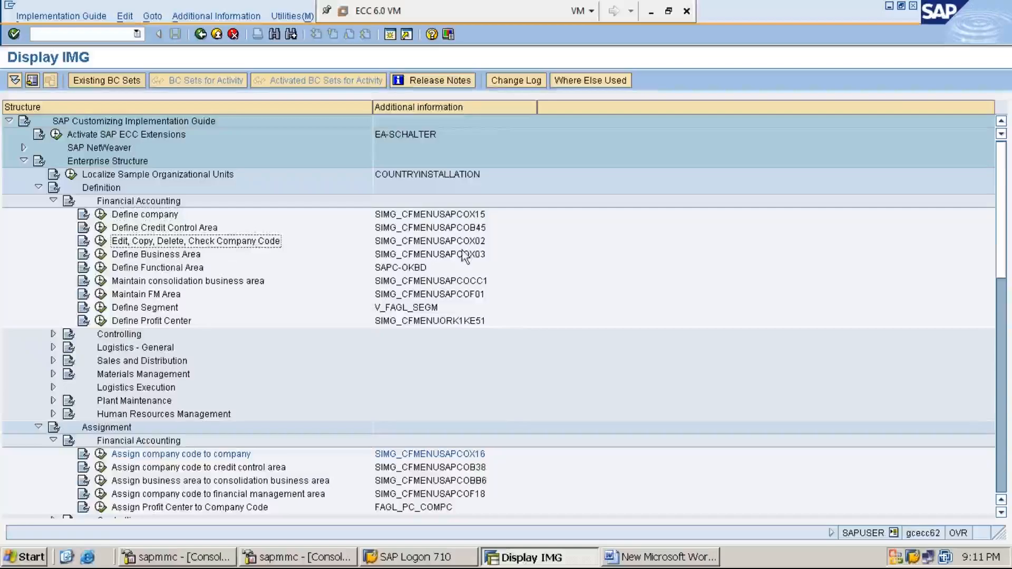
{"action": "left_click", "coordinate": [477, 244]}
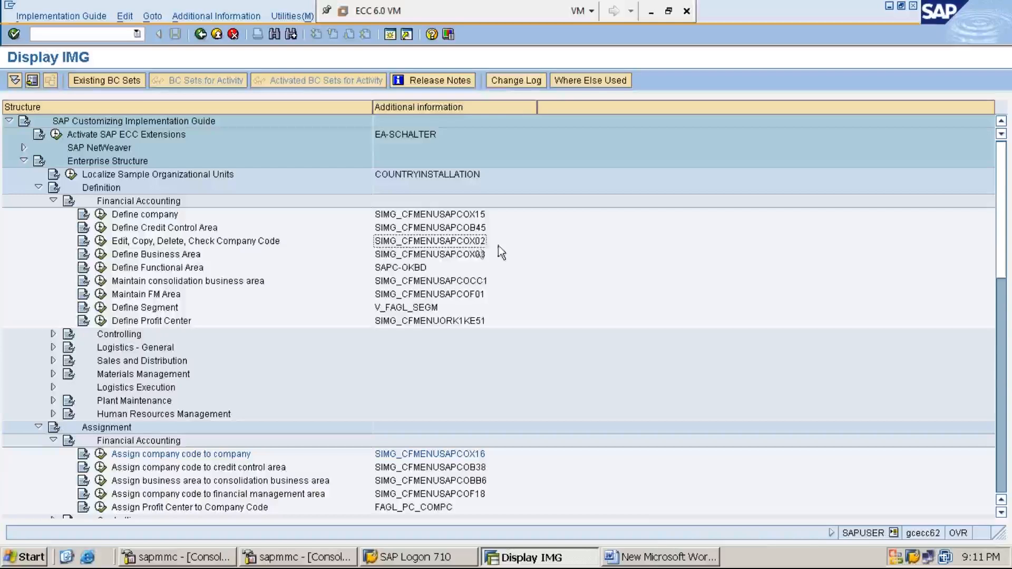
Step: Check the Word notes, reopen the Assign company code to company activity, and return to the collapsed IMG structure
{"action": "left_click", "coordinate": [657, 558]}
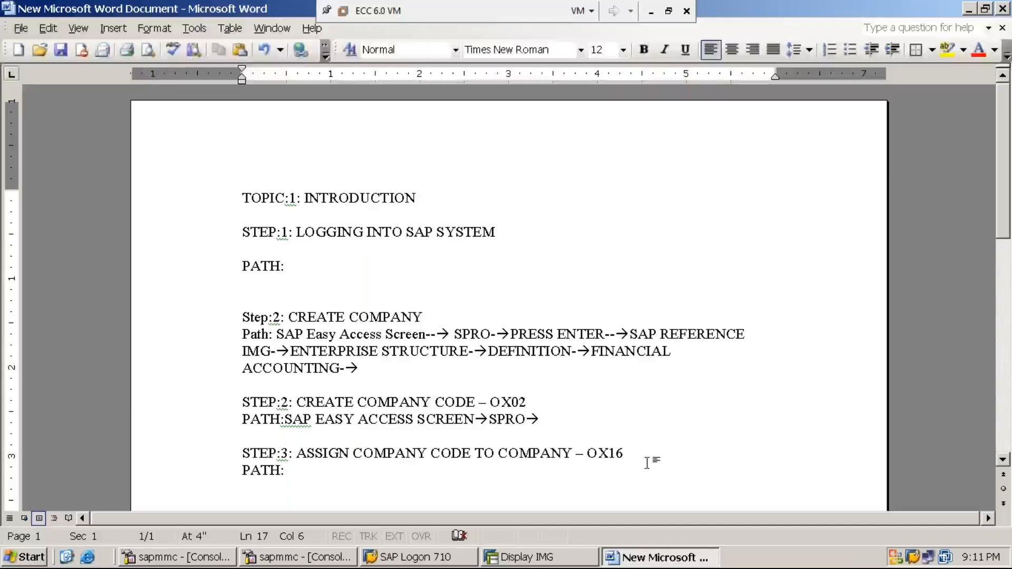
{"action": "left_click", "coordinate": [537, 558]}
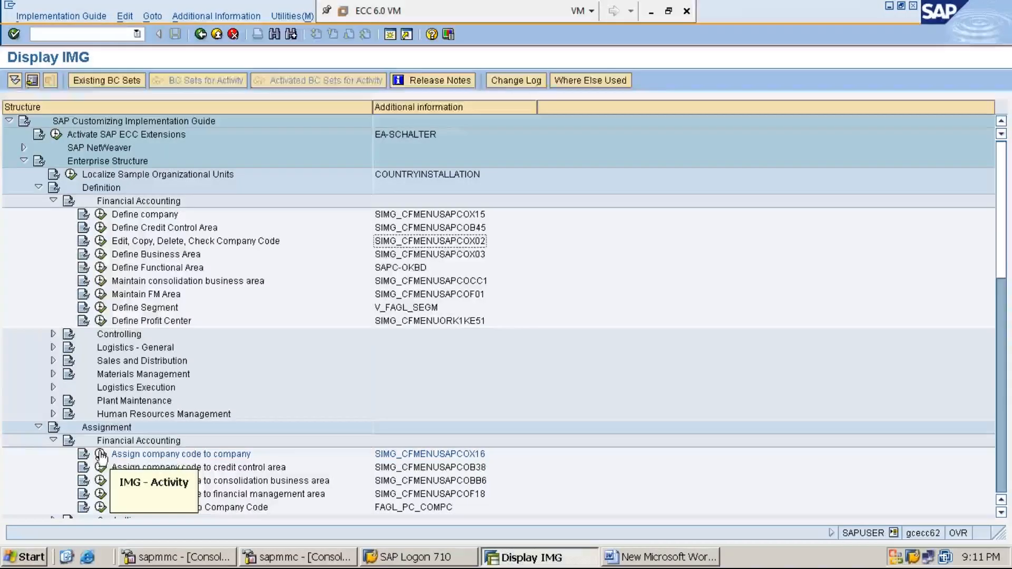
{"action": "left_click", "coordinate": [53, 201]}
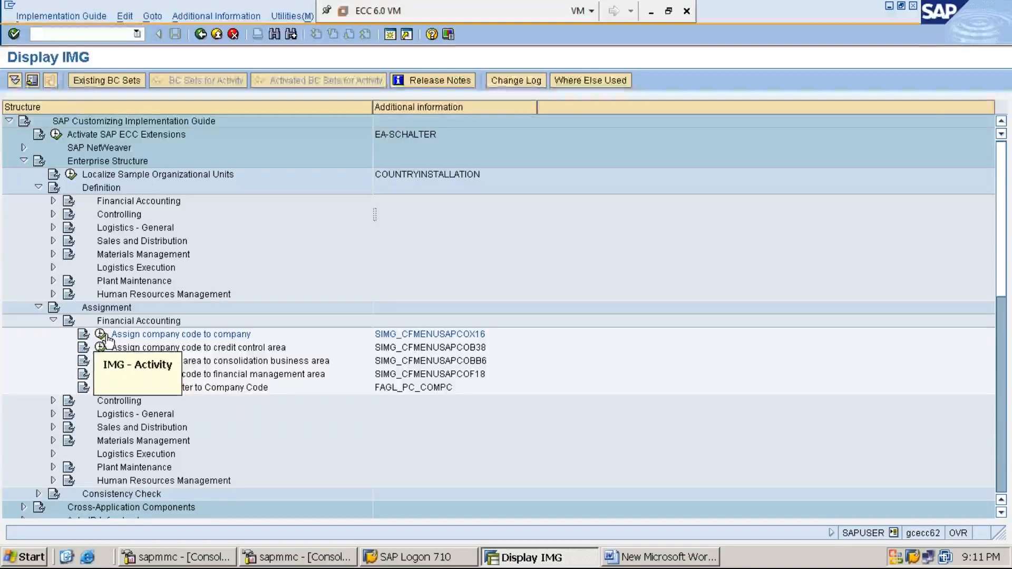
{"action": "left_click", "coordinate": [105, 336]}
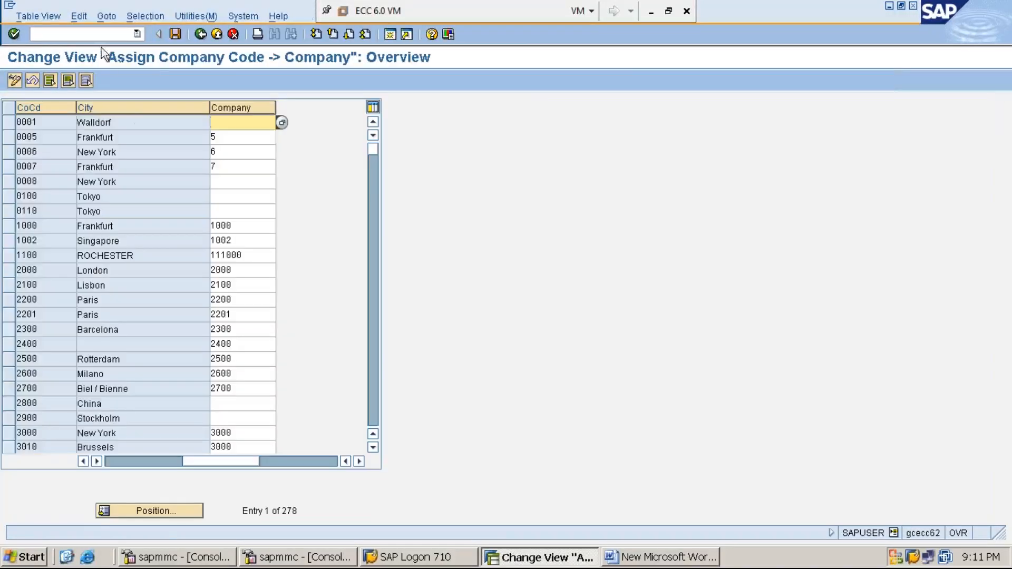
{"action": "left_click", "coordinate": [200, 34]}
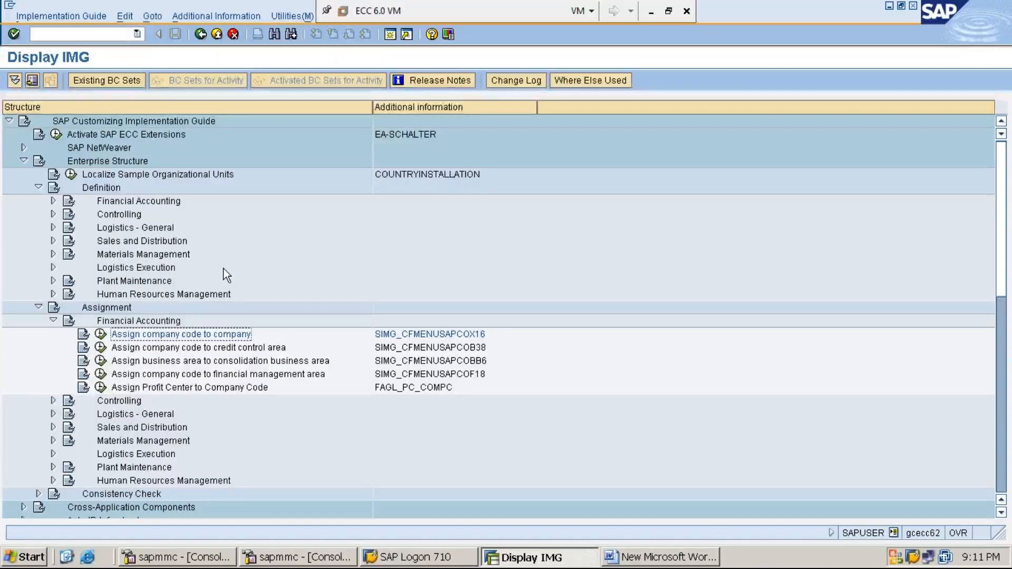
{"action": "left_click", "coordinate": [38, 187]}
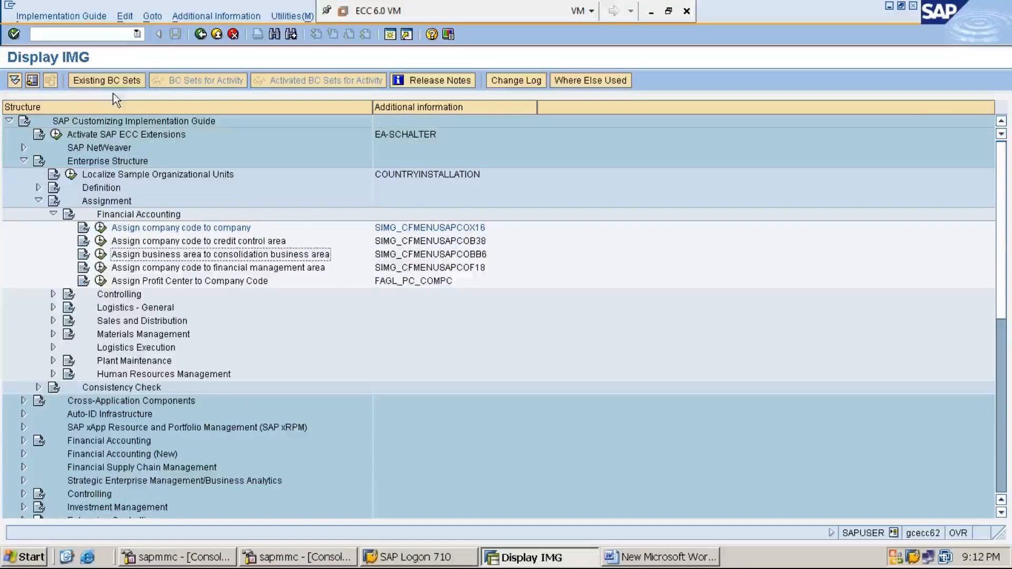
Step: Open the company code assignment directly with transaction OX16, then exit back to SAP Easy Access
{"action": "left_click", "coordinate": [121, 35]}
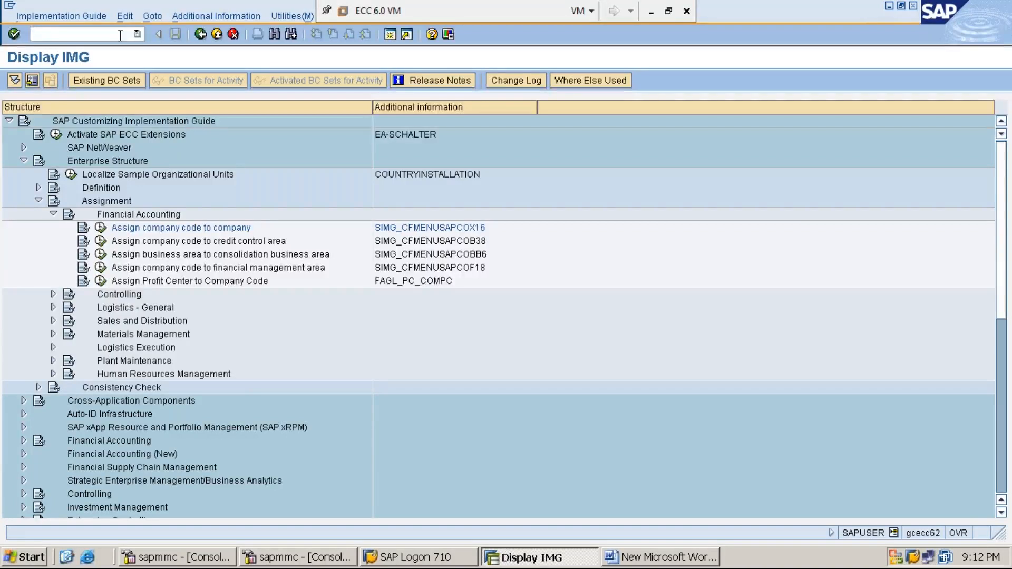
{"action": "type", "text": "/N"}
{"action": "key", "text": "Return"}
{"action": "type", "text": "OX16"}
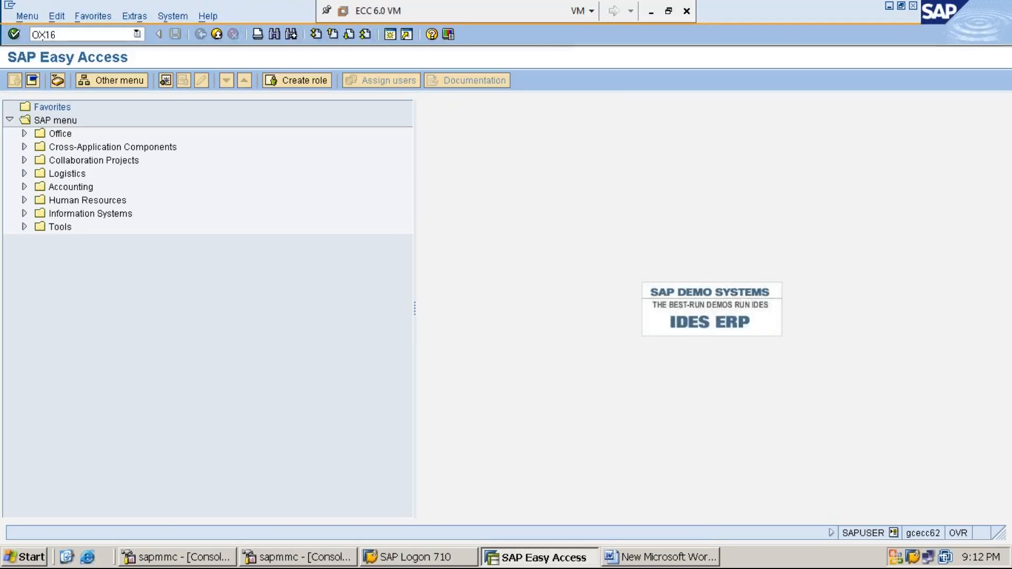
{"action": "key", "text": "Return"}
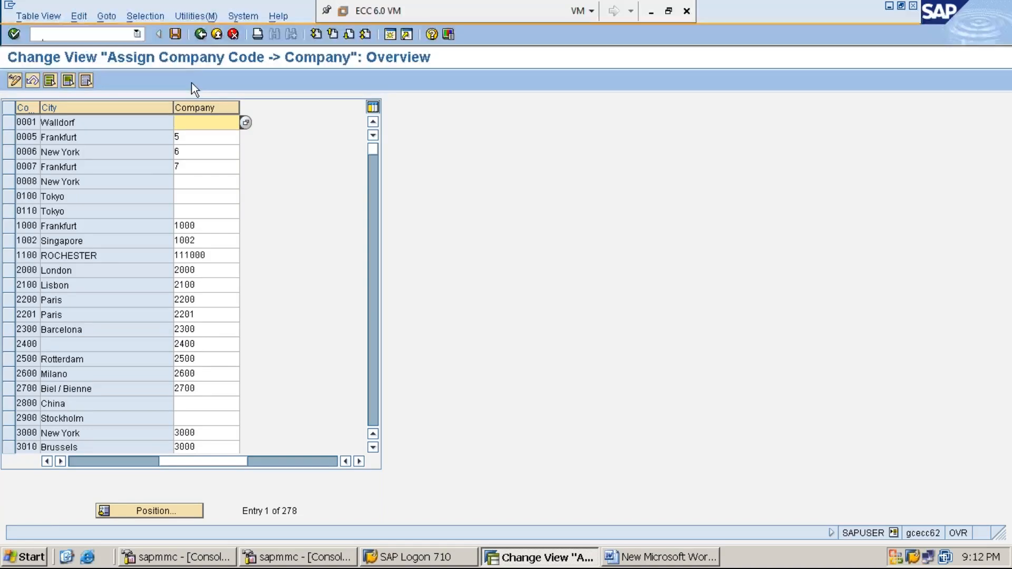
{"action": "left_click", "coordinate": [201, 37]}
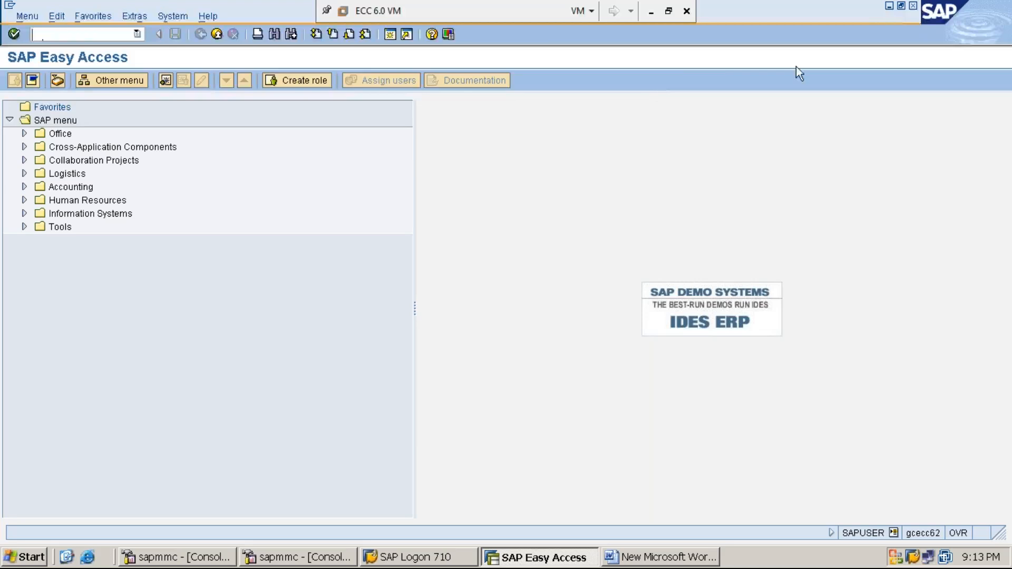
Step: Add a new heading in the Word notes: STEP:4: CREATE BUSINESS AREA – OX03
{"action": "left_click", "coordinate": [888, 7]}
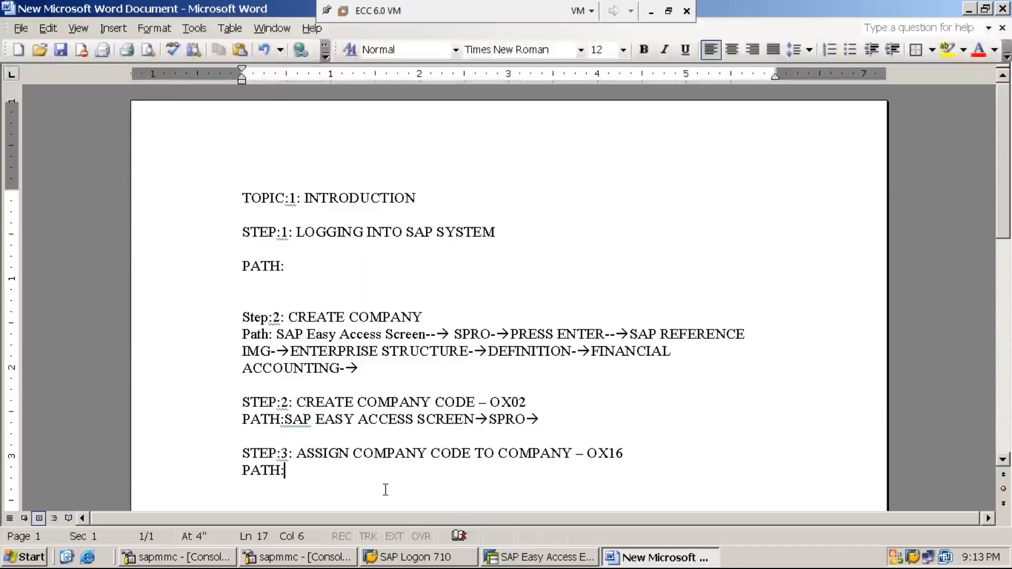
{"action": "key", "text": "Return"}
{"action": "key", "text": "Return"}
{"action": "type", "text": "STEP"}
{"action": "type", "text": ":4: "}
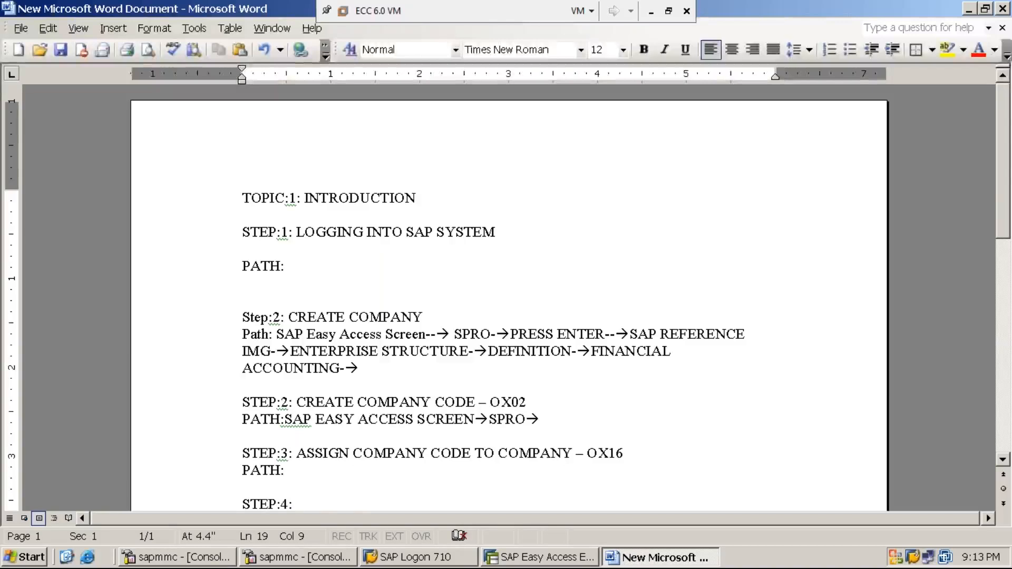
{"action": "type", "text": "CREATE"}
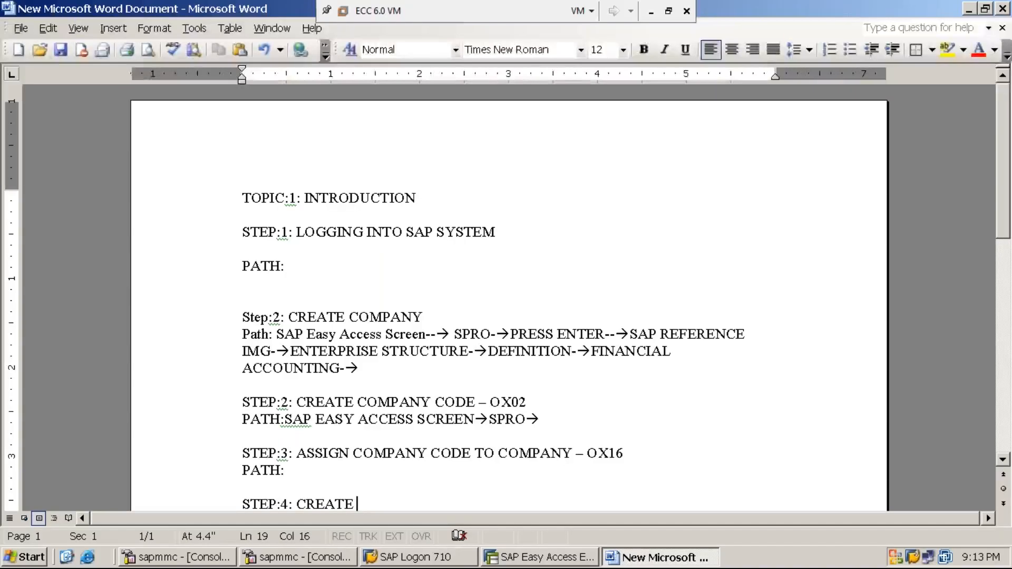
{"action": "type", "text": "BUSIN"}
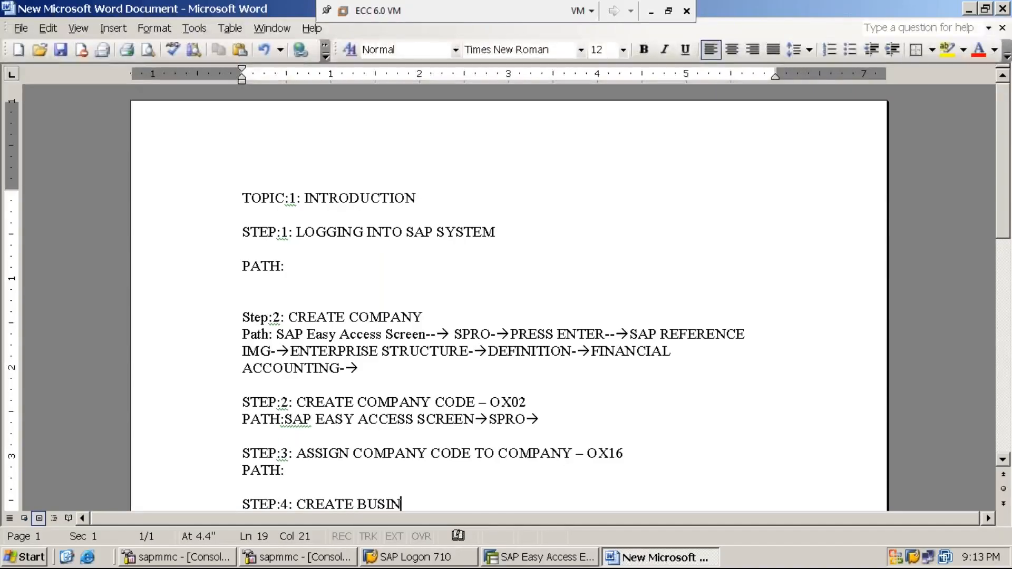
{"action": "type", "text": "ESS AR"}
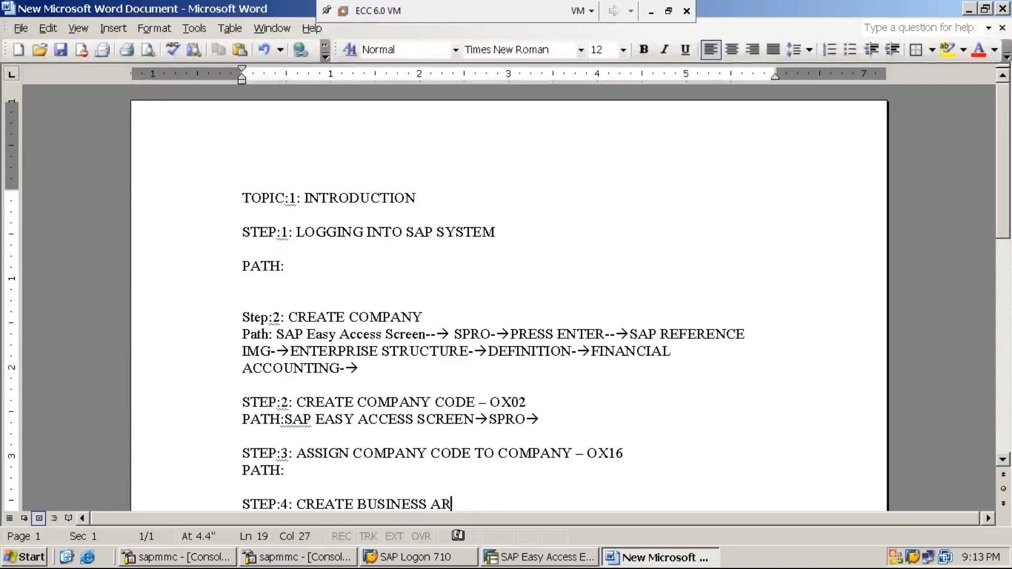
{"action": "type", "text": "EA -"}
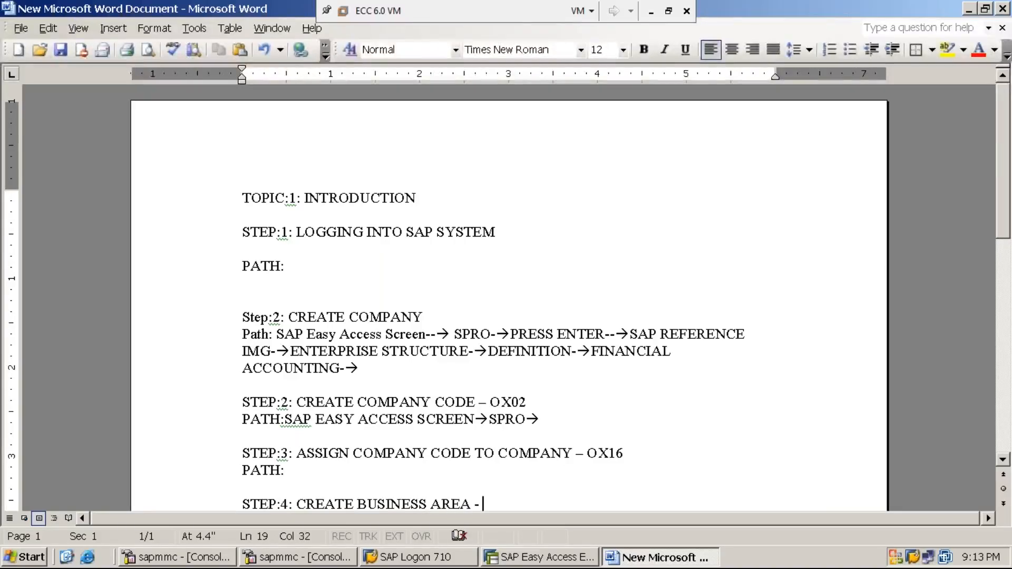
{"action": "left_click", "coordinate": [1003, 459]}
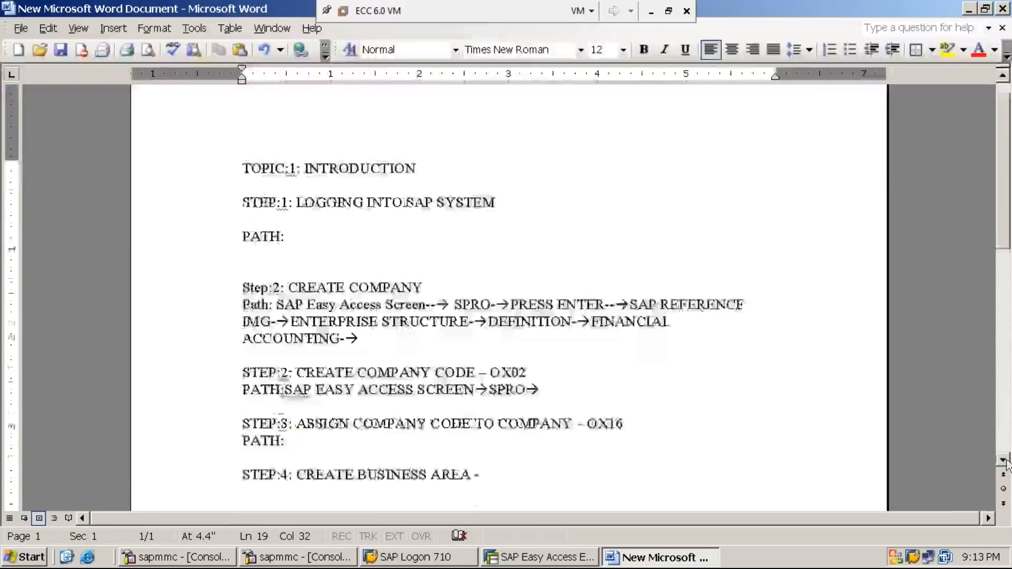
{"action": "type", "text": "OX03"}
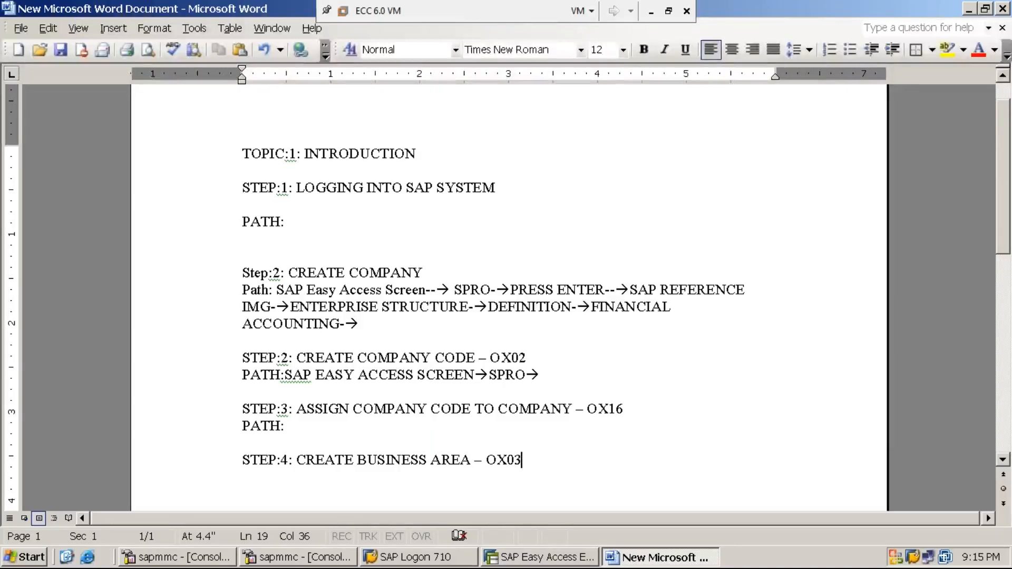
Step: Open the company code overview by transaction code and position the list at company code MMI1
{"action": "left_click", "coordinate": [559, 560]}
{"action": "type", "text": "OX03"}
{"action": "key", "text": "Return"}
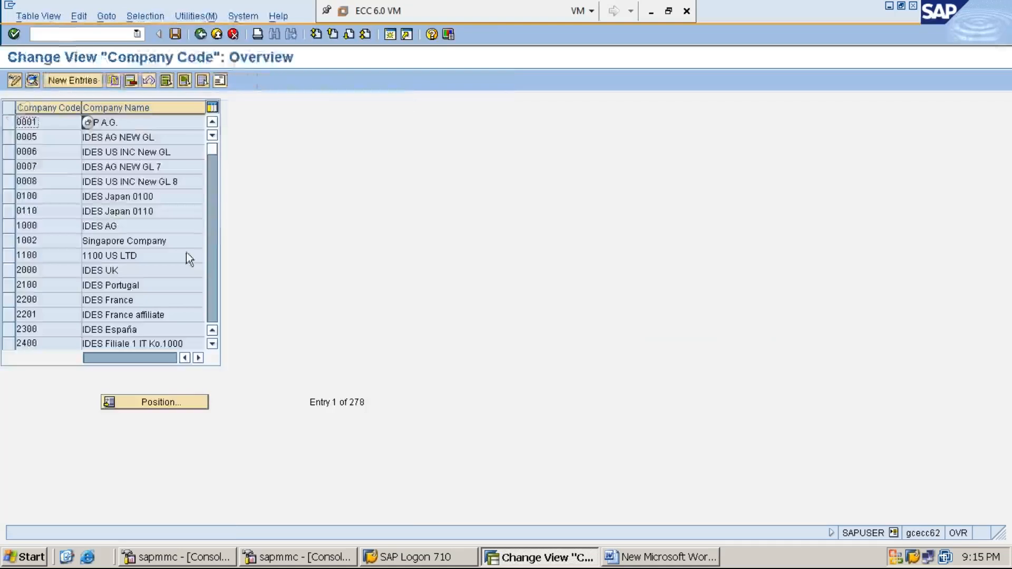
{"action": "left_click", "coordinate": [165, 404]}
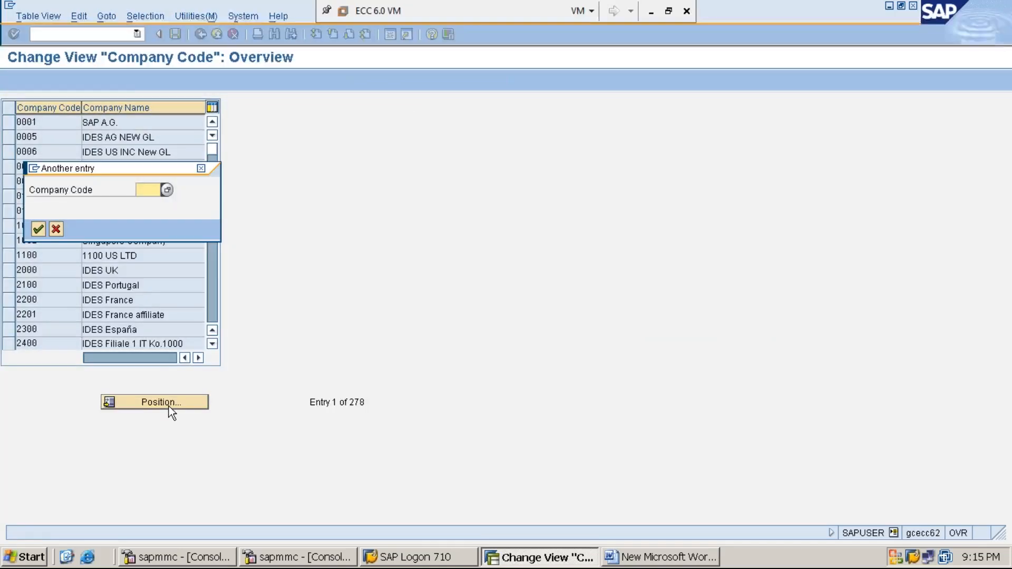
{"action": "type", "text": "MMI1"}
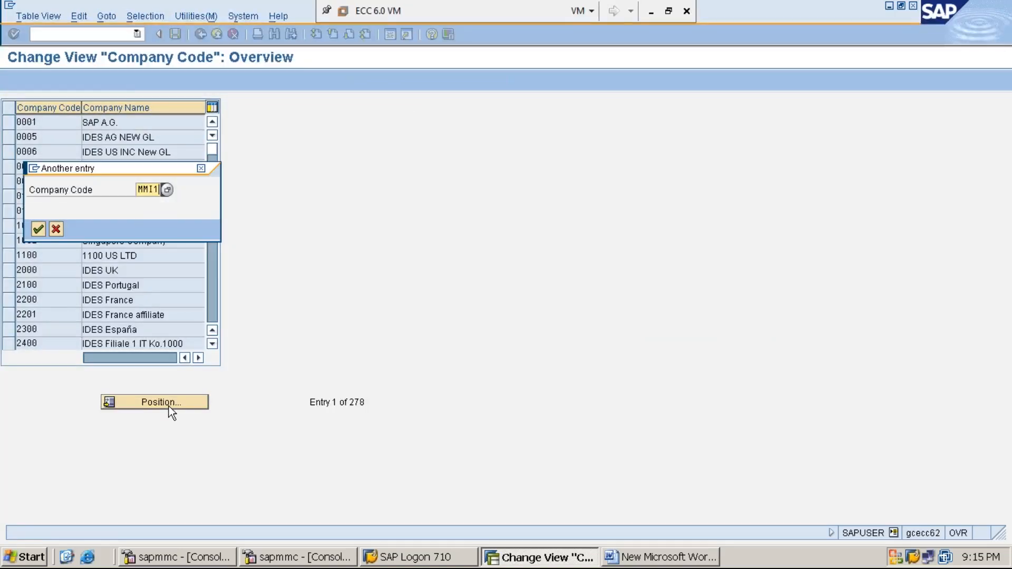
{"action": "key", "text": "Return"}
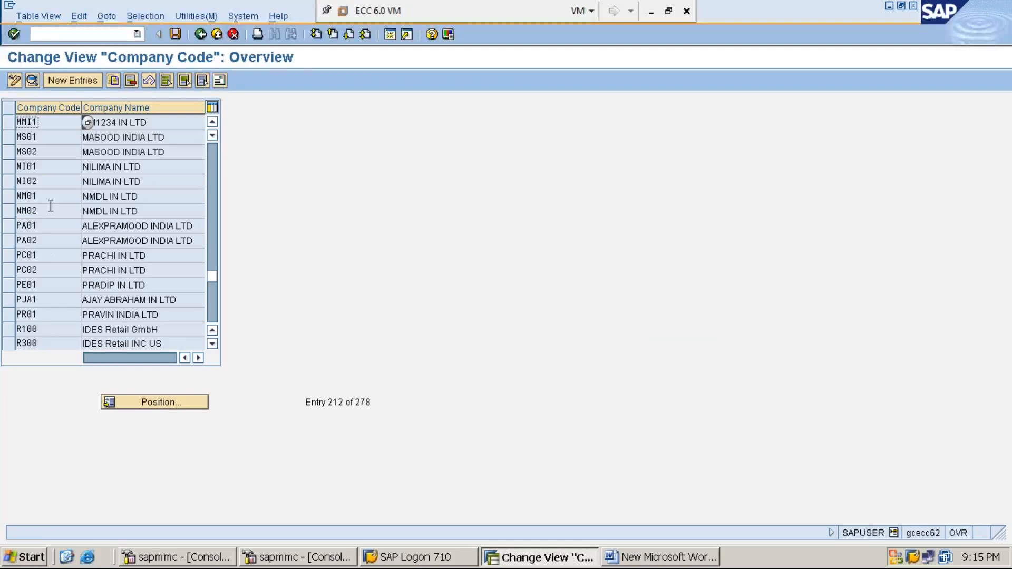
Step: Select the MMI1 company code row, leave the overview, and start transaction SPRO
{"action": "left_click", "coordinate": [9, 123]}
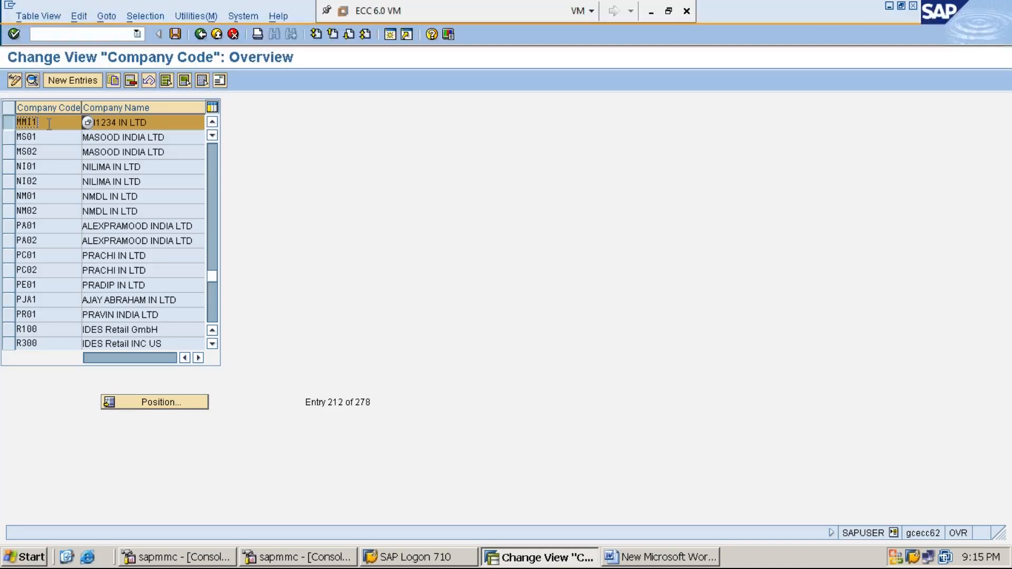
{"action": "left_click", "coordinate": [166, 121]}
{"action": "left_click", "coordinate": [48, 125]}
{"action": "left_click", "coordinate": [201, 34]}
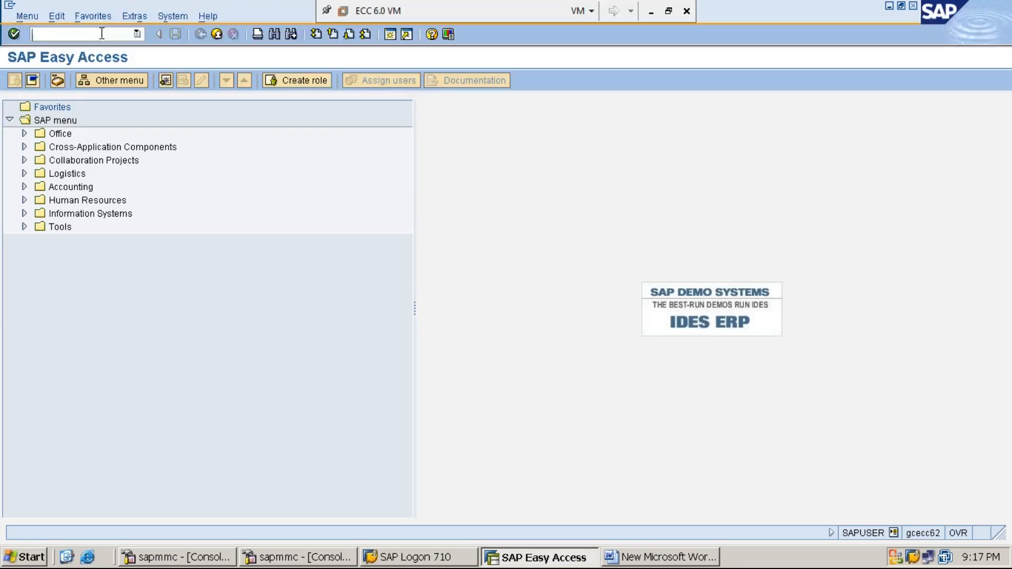
{"action": "type", "text": "SPRO"}
{"action": "key", "text": "Return"}
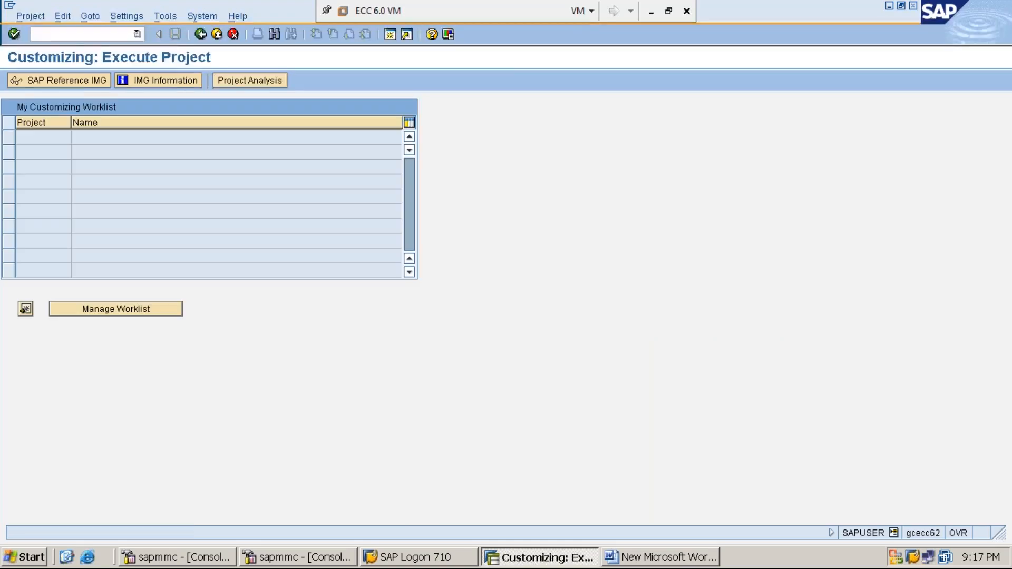
Step: Return to SAP Easy Access, restart transaction SPRO and open the SAP Reference IMG
{"action": "left_click", "coordinate": [200, 35]}
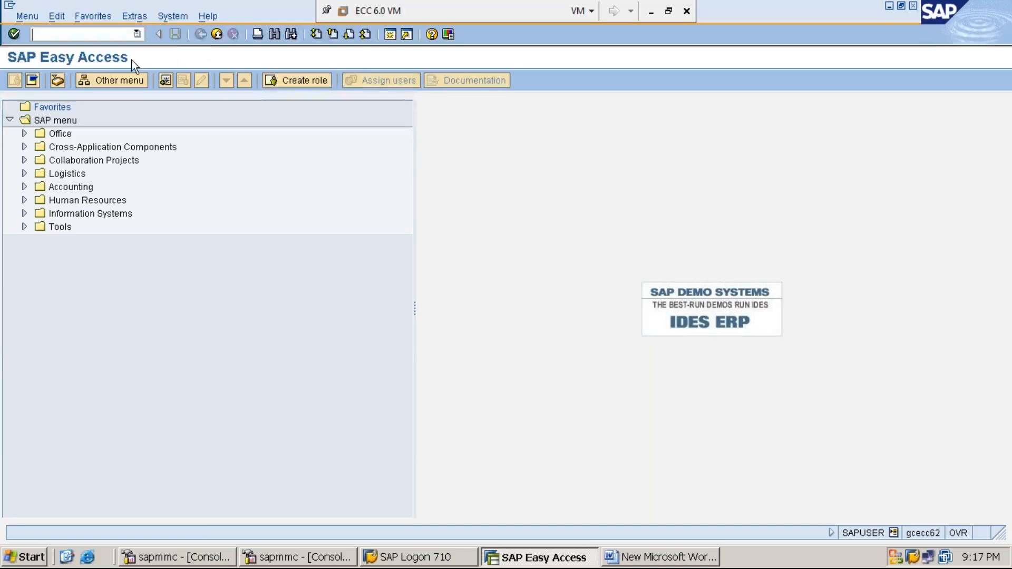
{"action": "type", "text": "SPRO"}
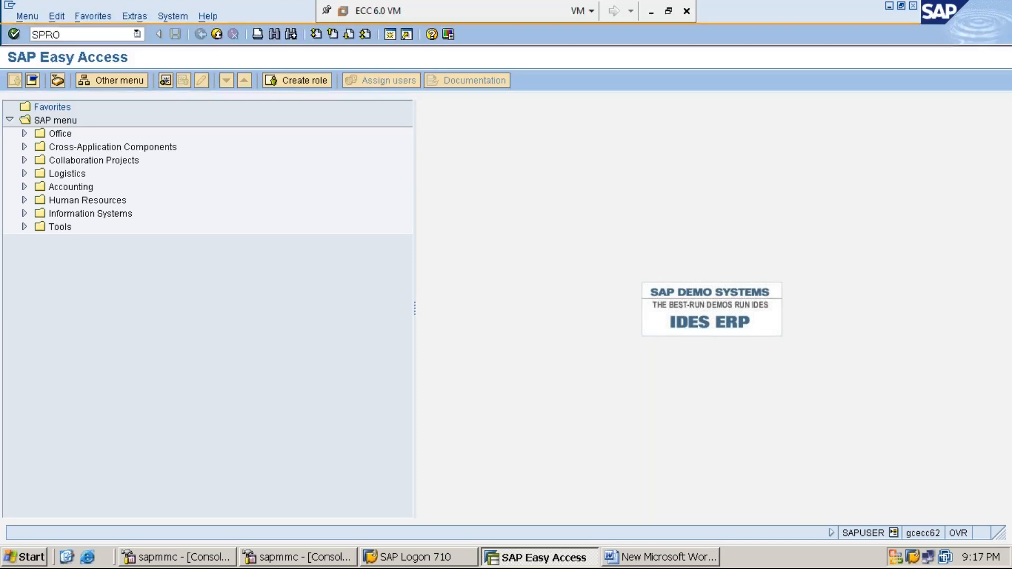
{"action": "key", "text": "Return"}
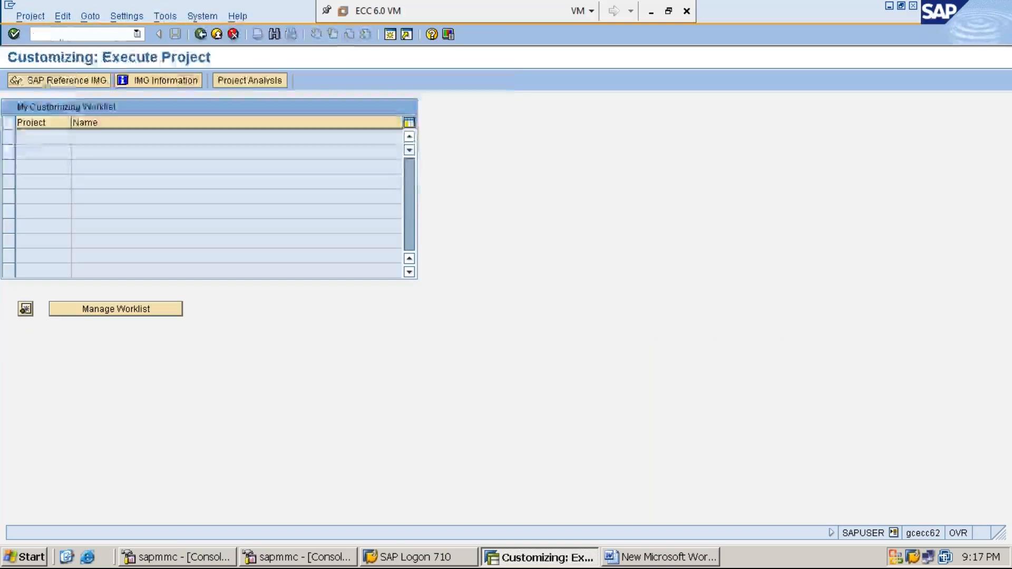
{"action": "left_click", "coordinate": [81, 81]}
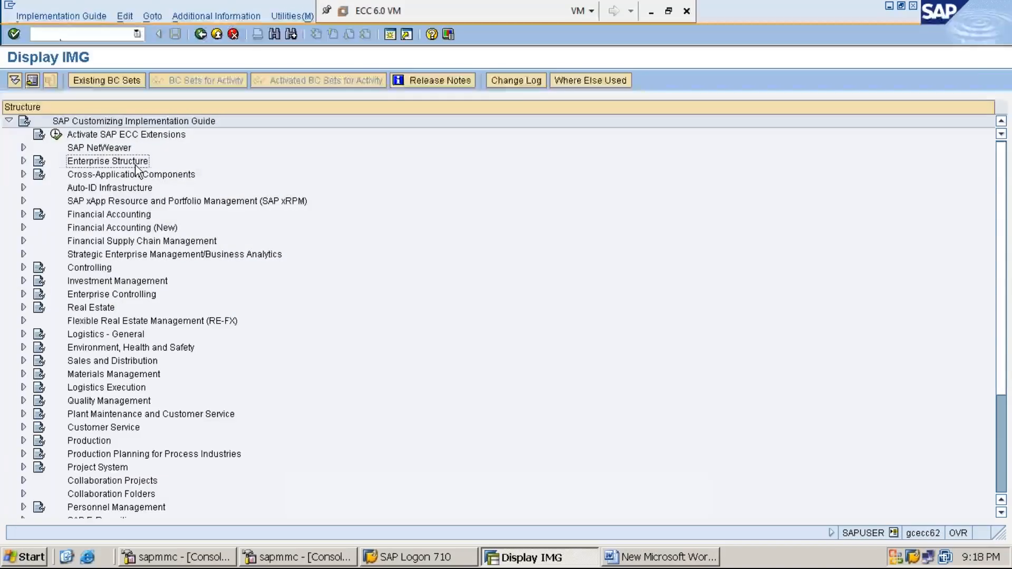
Step: Expand Enterprise Structure, then Definition, then Financial Accounting in the IMG structure
{"action": "double_click", "coordinate": [135, 166]}
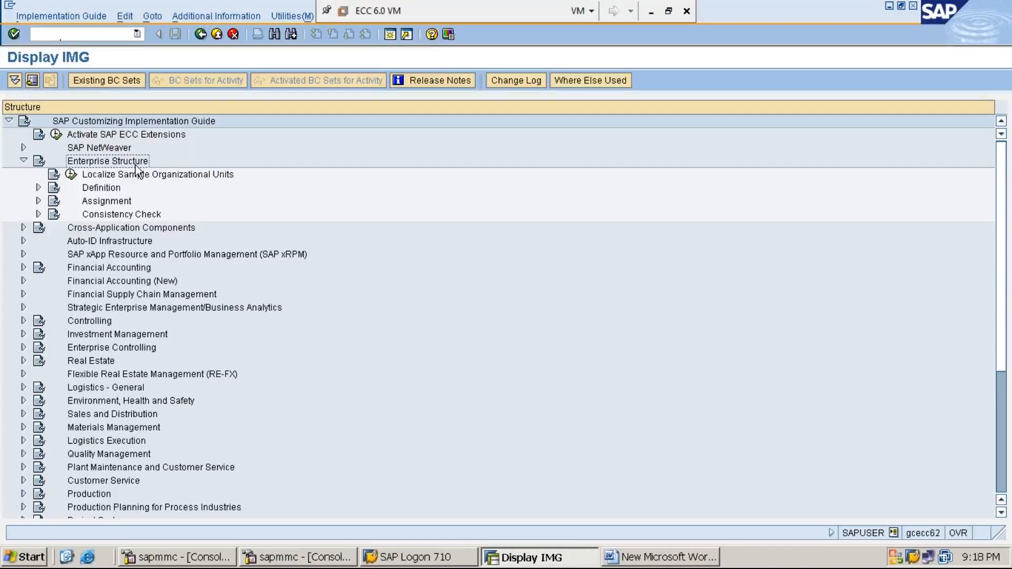
{"action": "key", "text": "Down"}
{"action": "key", "text": "Down"}
{"action": "key", "text": "Right"}
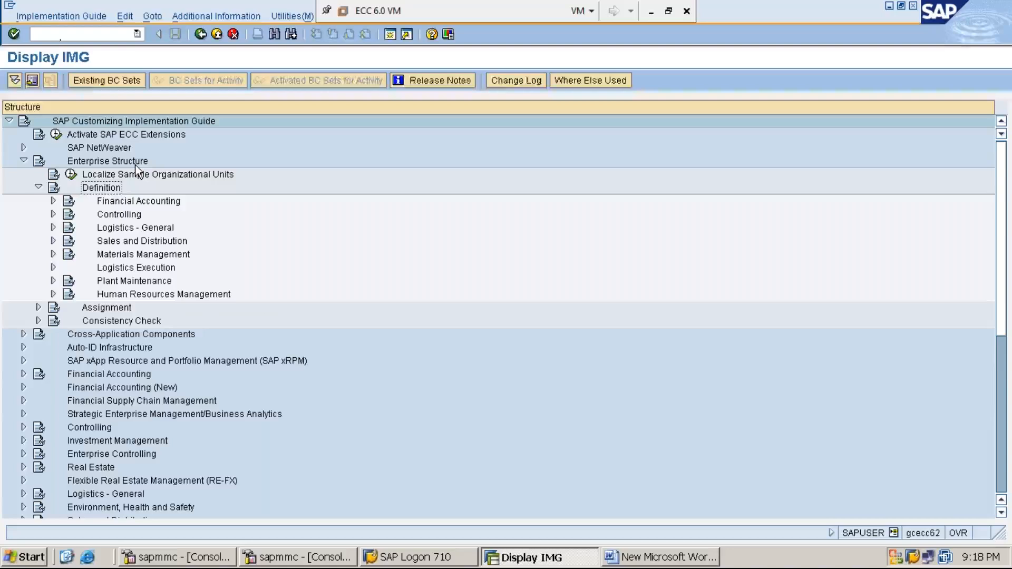
{"action": "key", "text": "Down"}
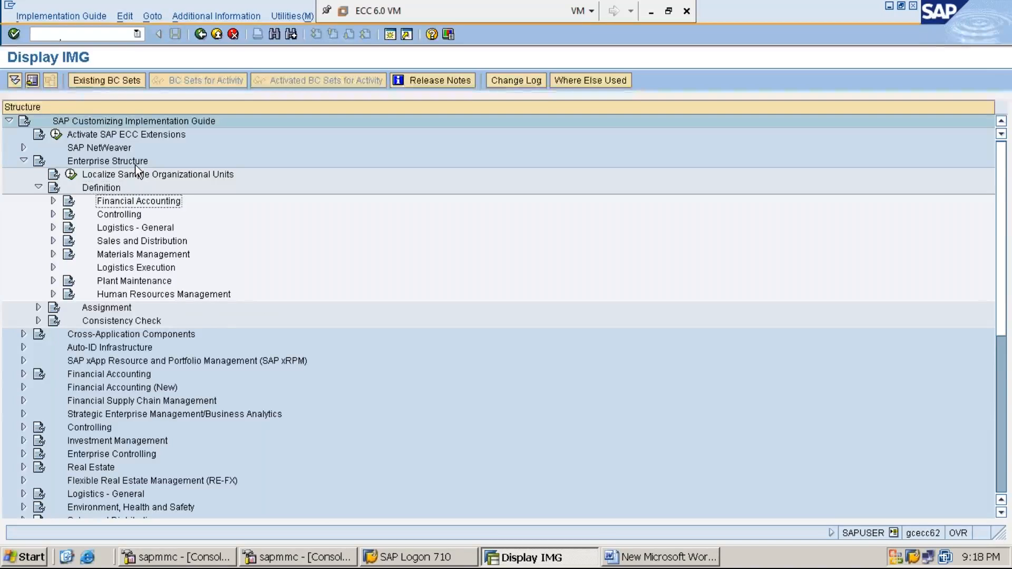
{"action": "key", "text": "Right"}
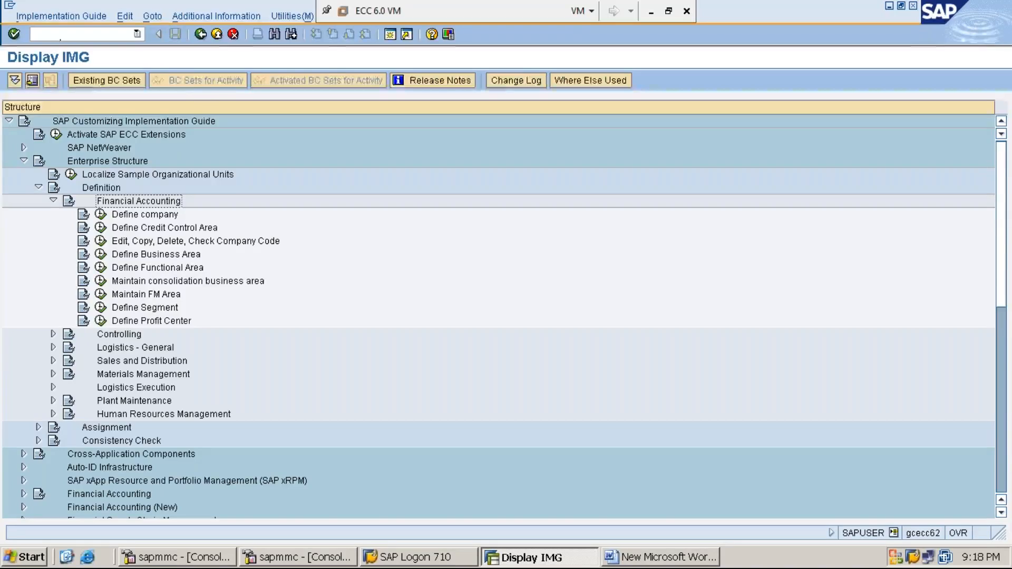
Step: Display the IMG activity keys as an additional information column beside the structure
{"action": "left_click", "coordinate": [231, 17]}
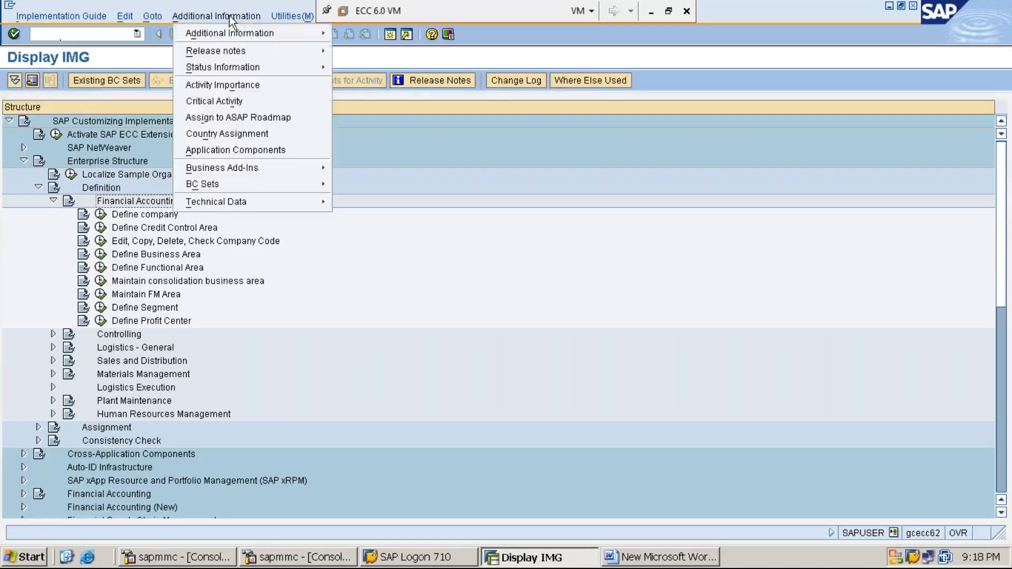
{"action": "mouse_move", "coordinate": [230, 33]}
{"action": "mouse_move", "coordinate": [369, 46]}
{"action": "left_click", "coordinate": [493, 63]}
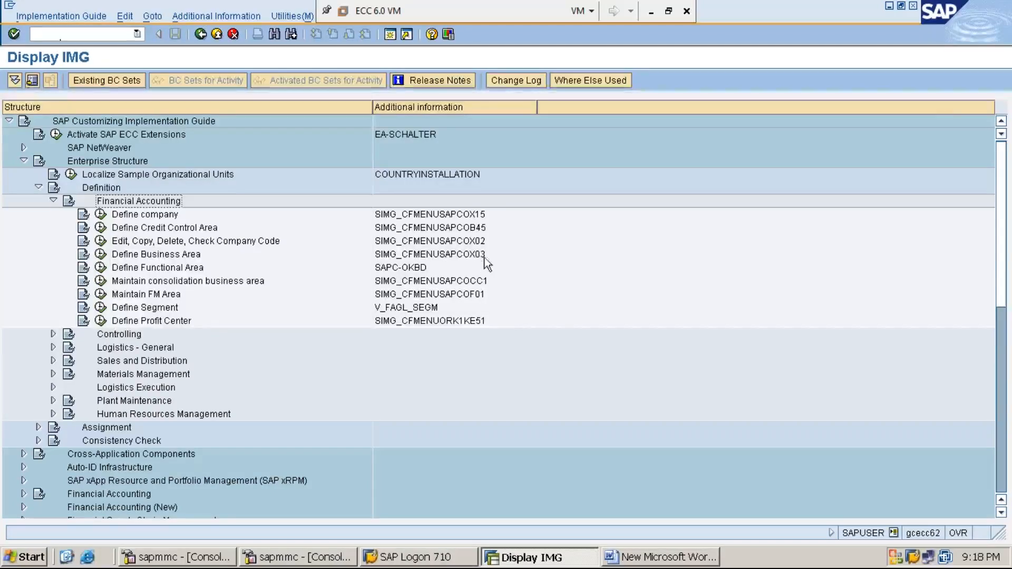
Step: Run Define Business Area, start new entries and add business area MMIE described as EASTERN BUSINESS AREA-MMI1
{"action": "left_click", "coordinate": [101, 254]}
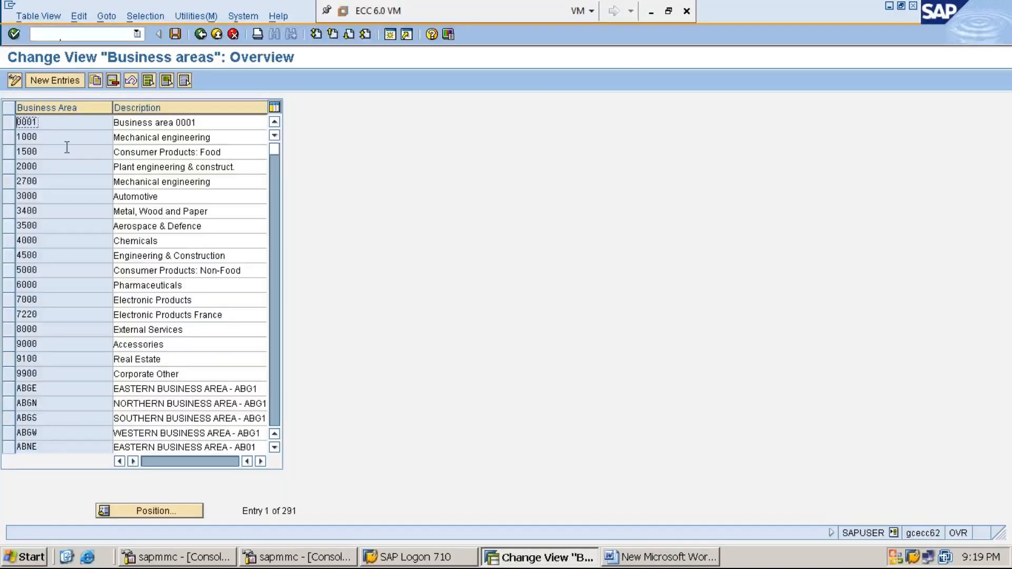
{"action": "left_click", "coordinate": [55, 81]}
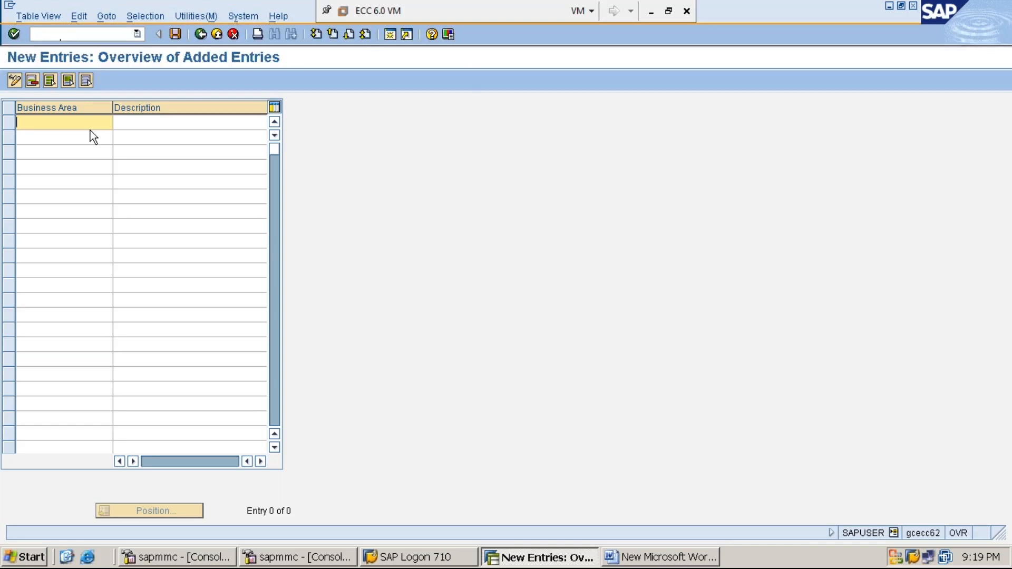
{"action": "type", "text": "MM"}
{"action": "type", "text": "EI"}
{"action": "key", "text": "BackSpace"}
{"action": "key", "text": "BackSpace"}
{"action": "type", "text": "IE"}
{"action": "key", "text": "Tab"}
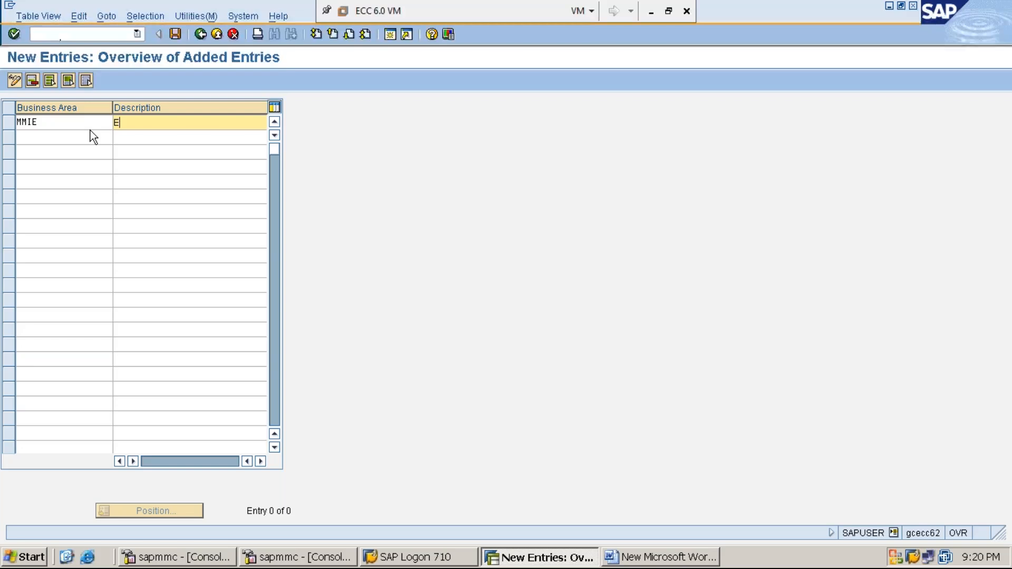
{"action": "type", "text": "ASTERN BUSINESS AREA"}
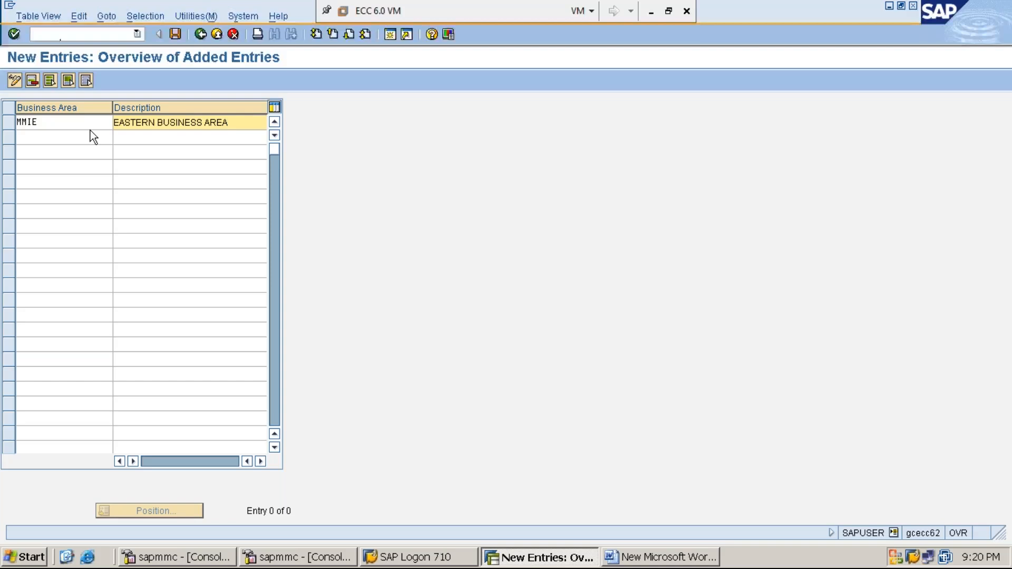
{"action": "type", "text": "-MMI1"}
Step: Add business area MMIN with the description NORTHERN BUSINESS AREA-MMI1
{"action": "left_click", "coordinate": [76, 139]}
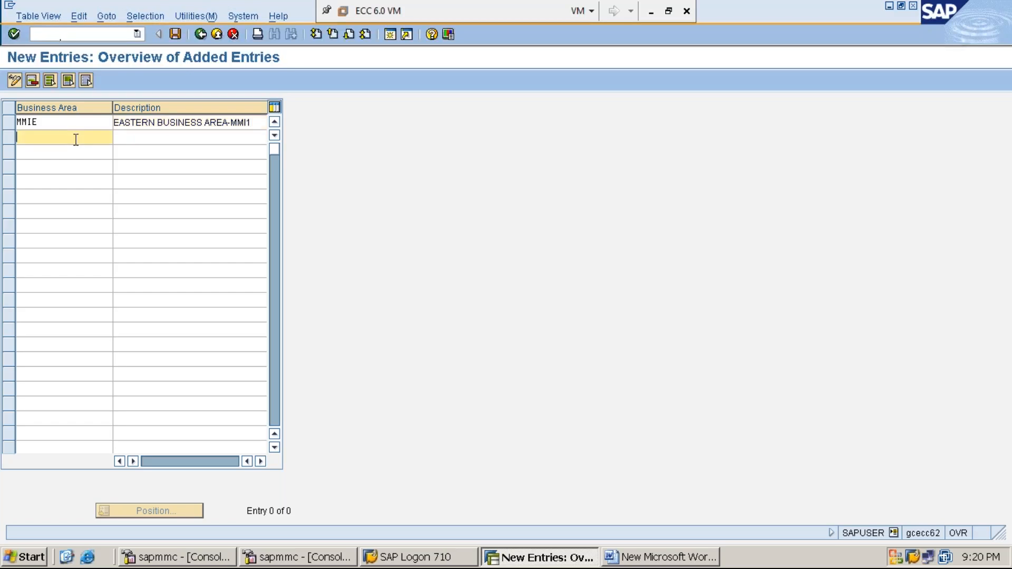
{"action": "type", "text": "MMIN"}
{"action": "key", "text": "Tab"}
{"action": "type", "text": "NORTHERN BUSINESS"}
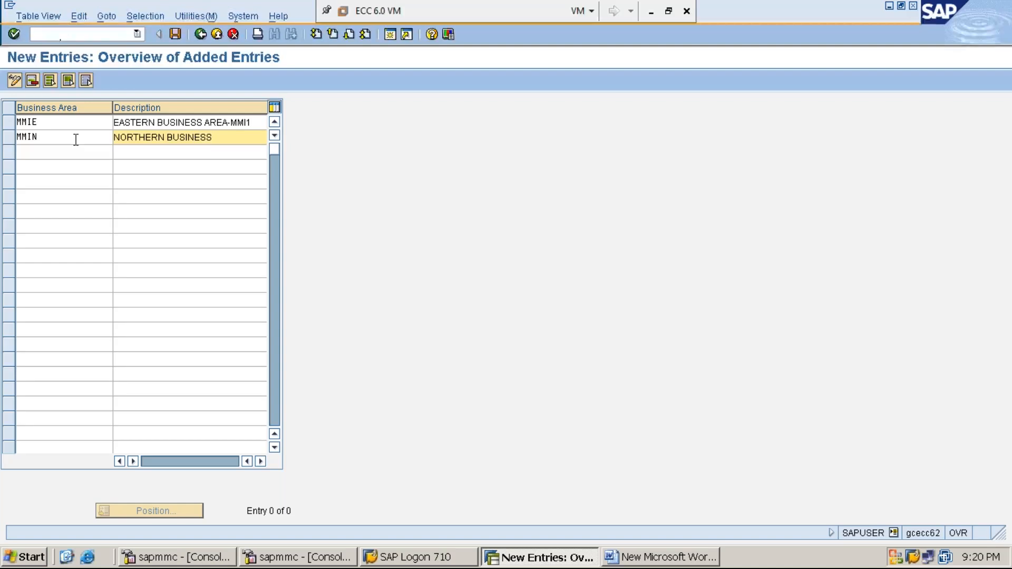
{"action": "type", "text": " AREA-MM1"}
{"action": "key", "text": "BackSpace"}
{"action": "type", "text": "I1"}
Step: Add business area MMIW with the description WESTERN BUSINESS AREA-MMI1
{"action": "left_click", "coordinate": [59, 154]}
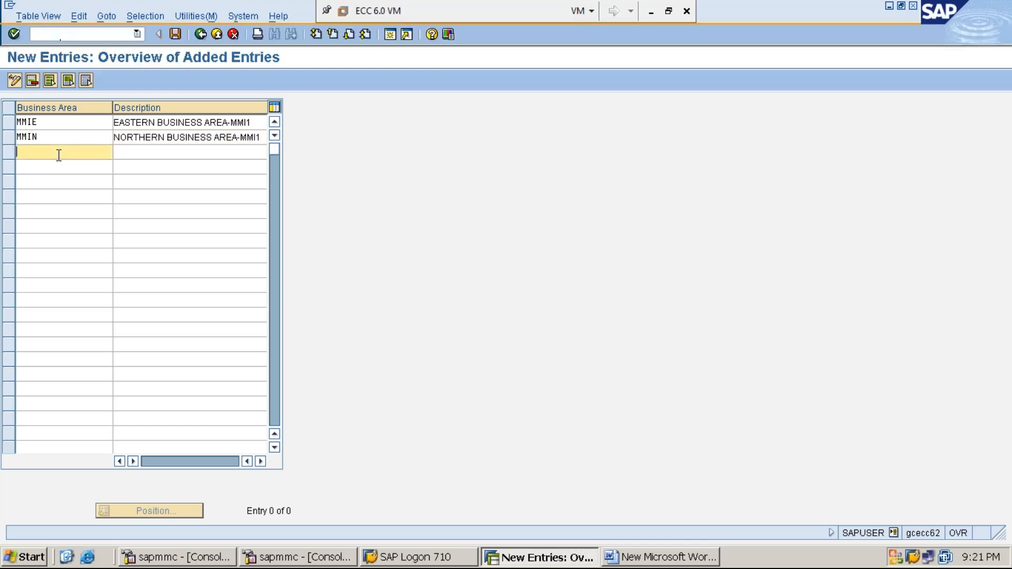
{"action": "type", "text": "MM"}
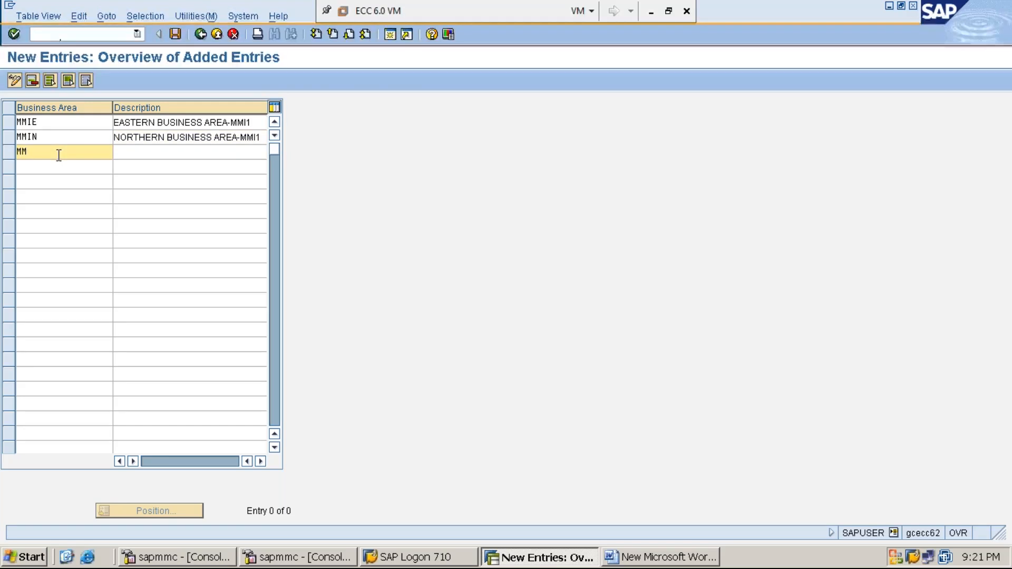
{"action": "type", "text": "IW"}
{"action": "key", "text": "Tab"}
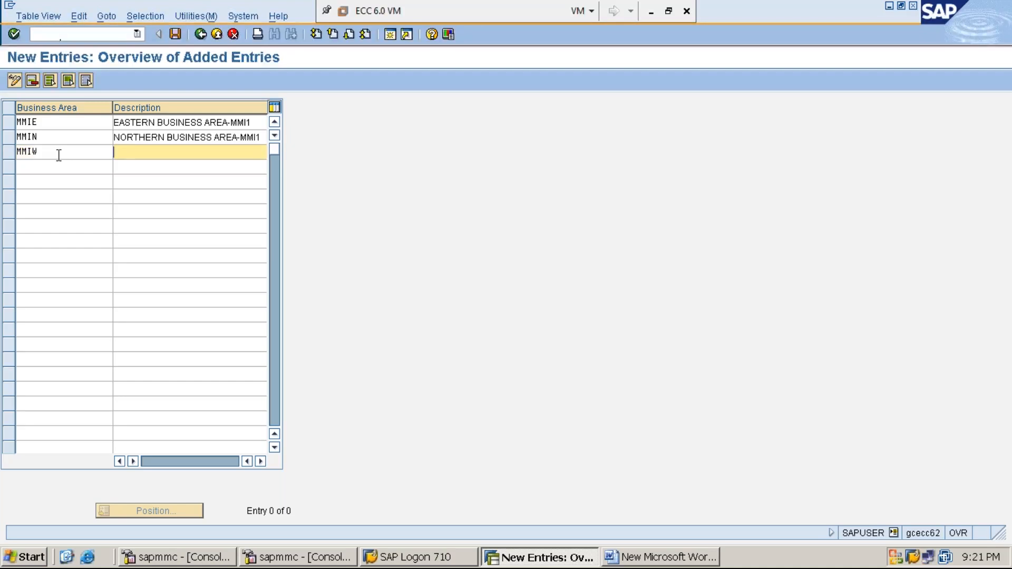
{"action": "type", "text": "WESTERN BUSINESS A"}
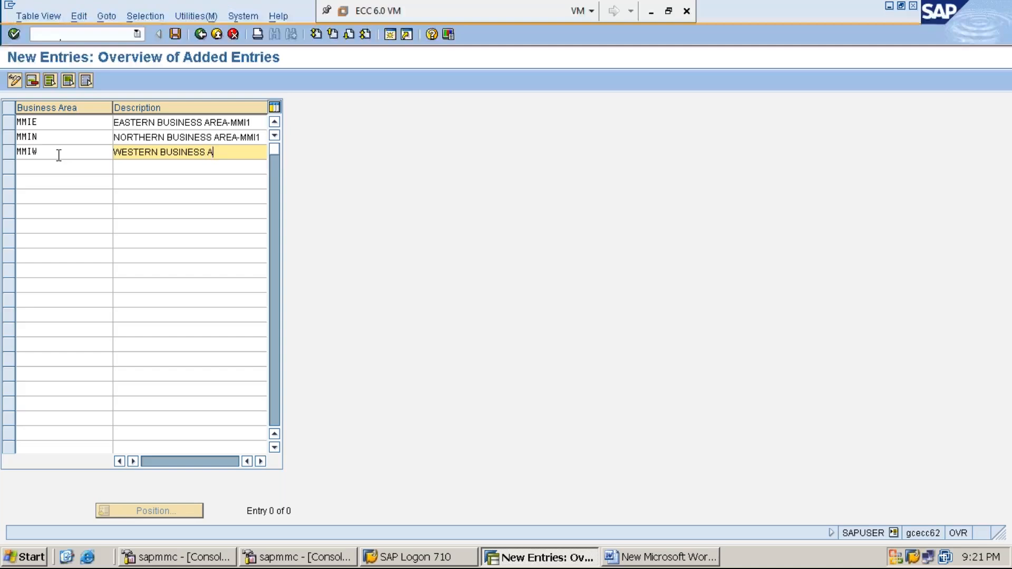
{"action": "type", "text": "REA-MMI1"}
Step: Add business area MMIS with the description SOUTHERN BUSINESS AREA-MMI1
{"action": "left_click", "coordinate": [56, 168]}
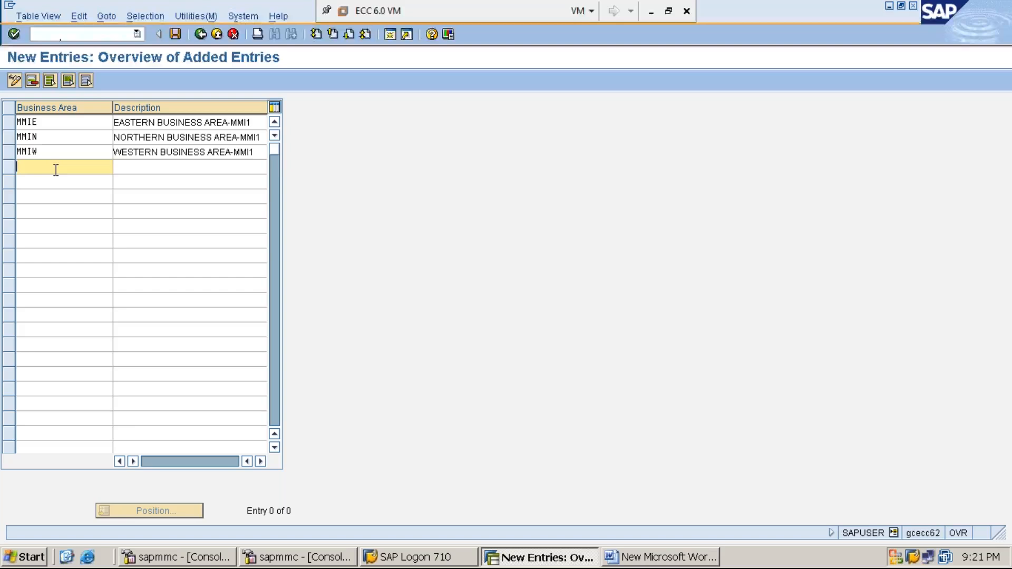
{"action": "type", "text": "MMI"}
{"action": "type", "text": "S"}
{"action": "key", "text": "Tab"}
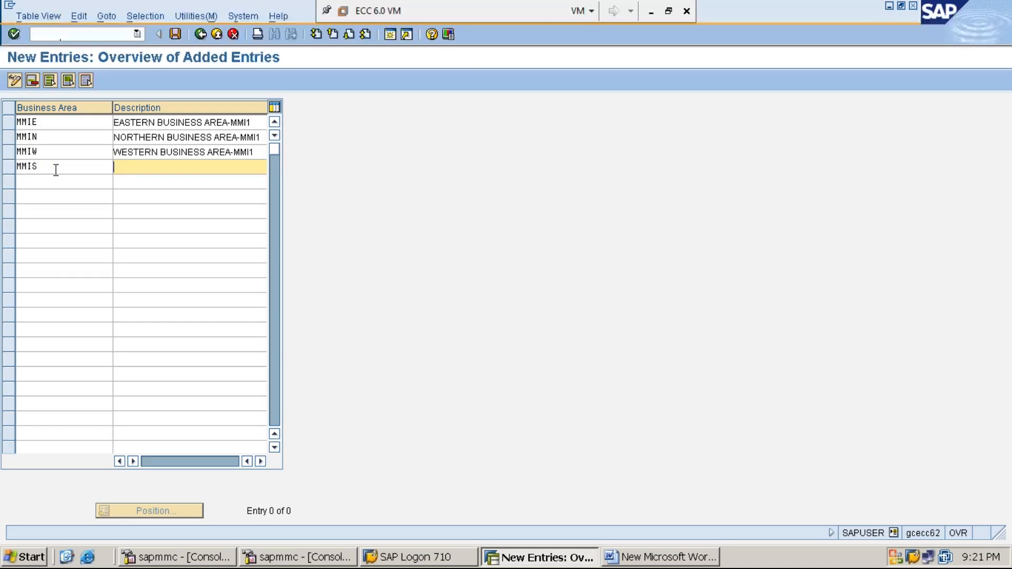
{"action": "type", "text": "SOUTHERN BUSINESS AREA"}
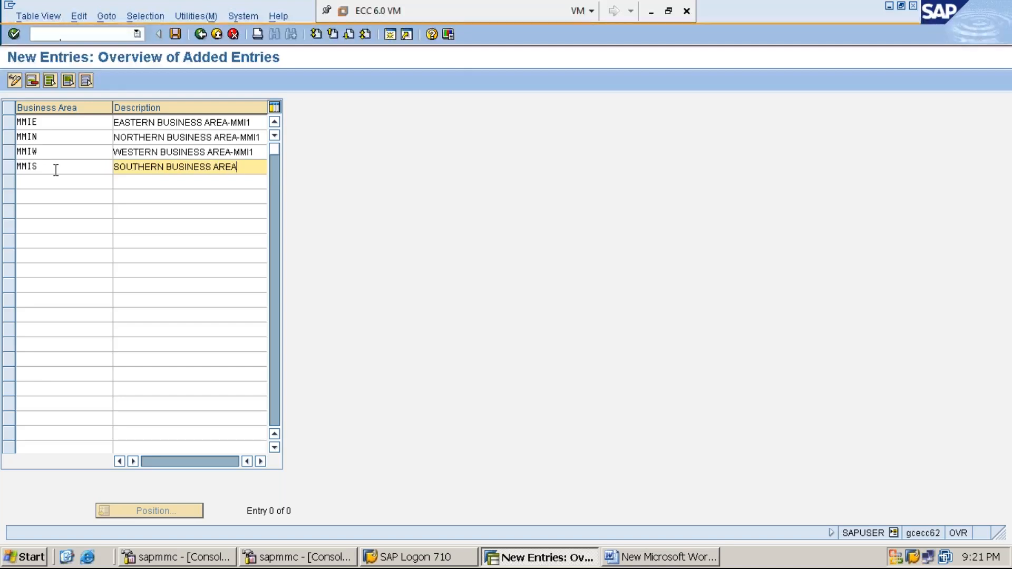
{"action": "type", "text": "-MMI1"}
Step: Save the four new business areas, confirming the existing customizing request ECCK900148
{"action": "left_click", "coordinate": [174, 35]}
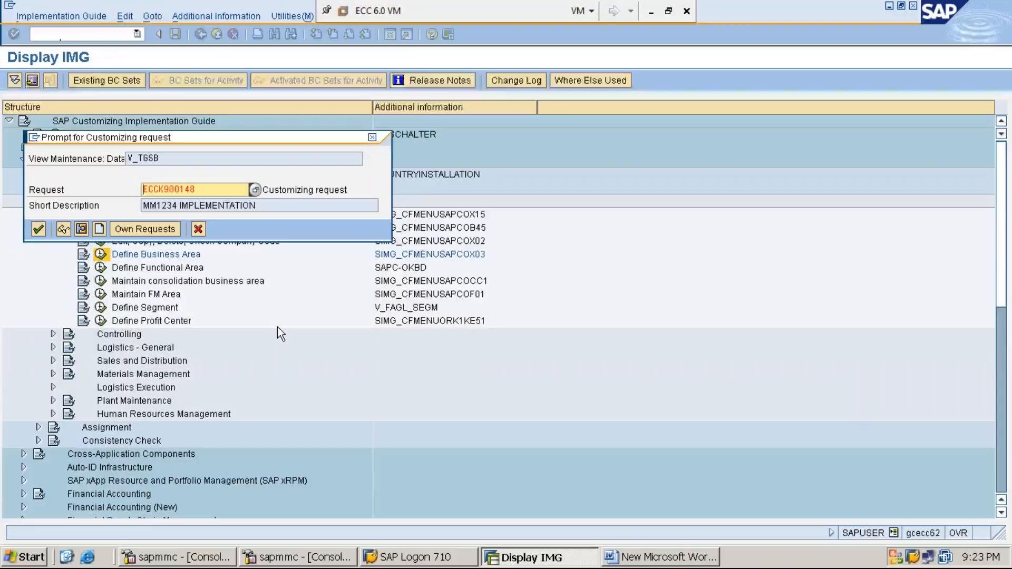
{"action": "key", "text": "Return"}
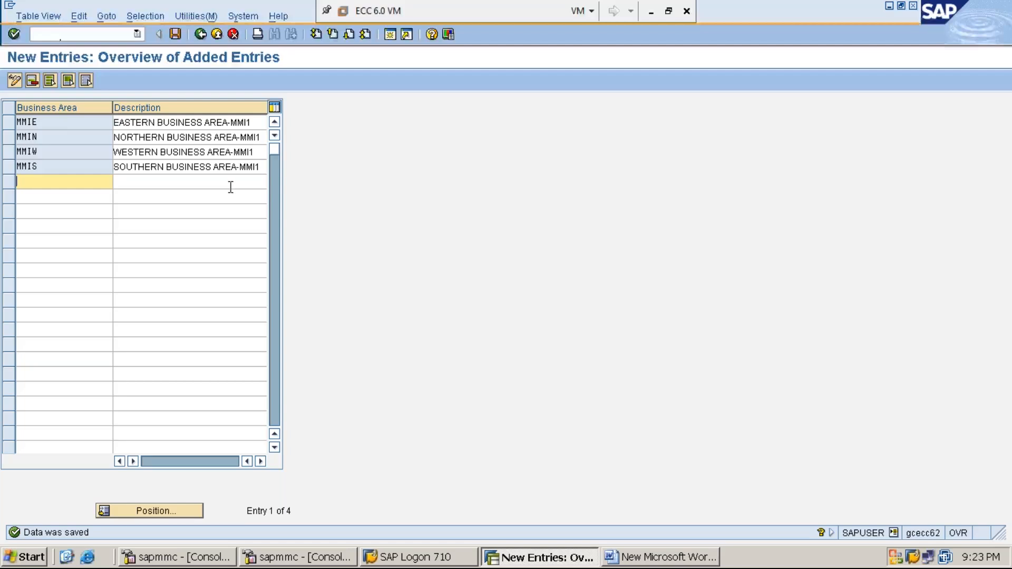
{"action": "left_click", "coordinate": [62, 139]}
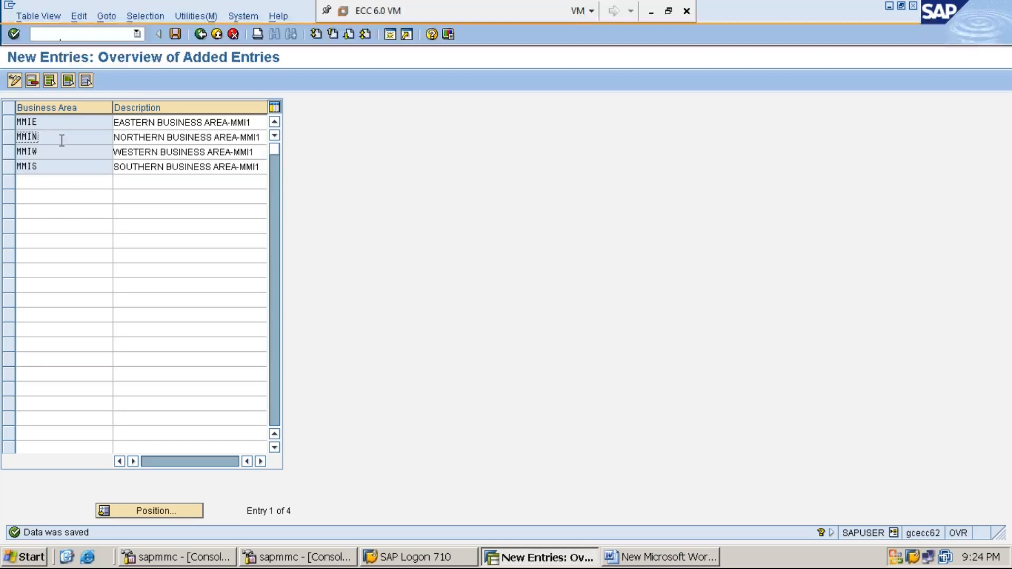
{"action": "left_click", "coordinate": [63, 151]}
{"action": "left_click", "coordinate": [64, 167]}
Step: In the Word document, add the heading STEP:5: CREATE / MAINTAIN CONSOLIDATED BUSINESS AREA-OCC1 followed by a PATH: line
{"action": "left_click", "coordinate": [657, 557]}
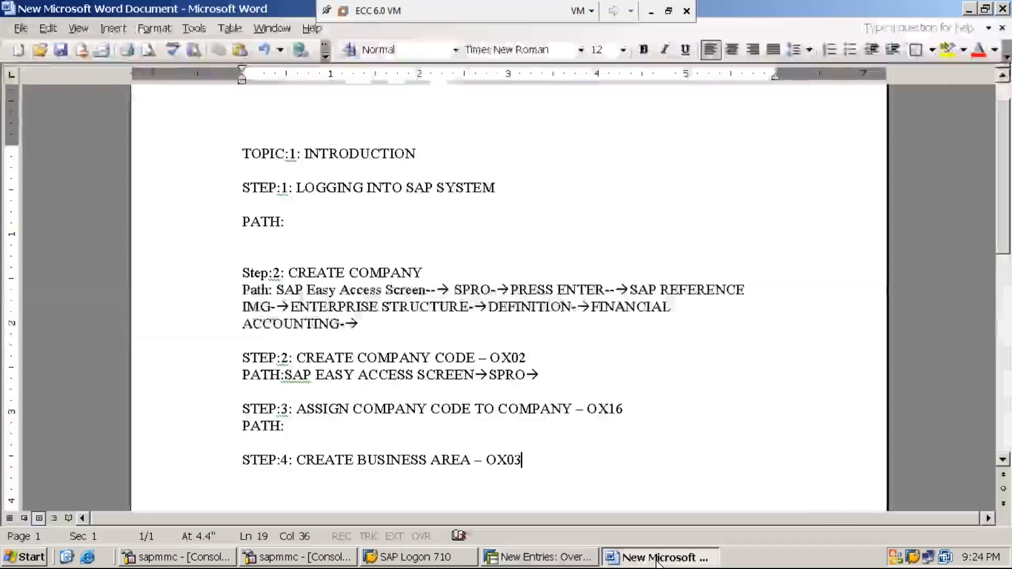
{"action": "type", "text": "S"}
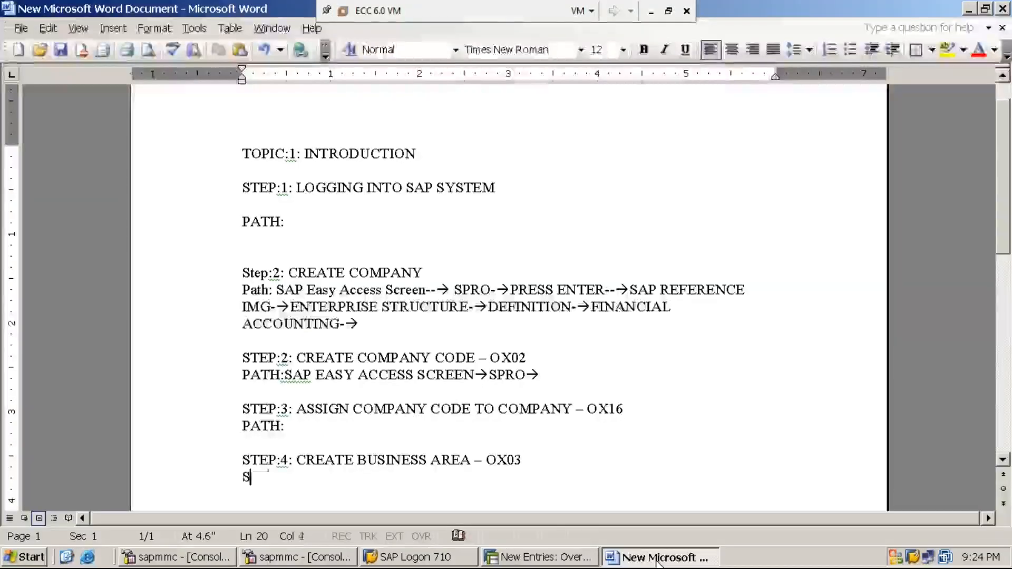
{"action": "type", "text": "TEP:5: "}
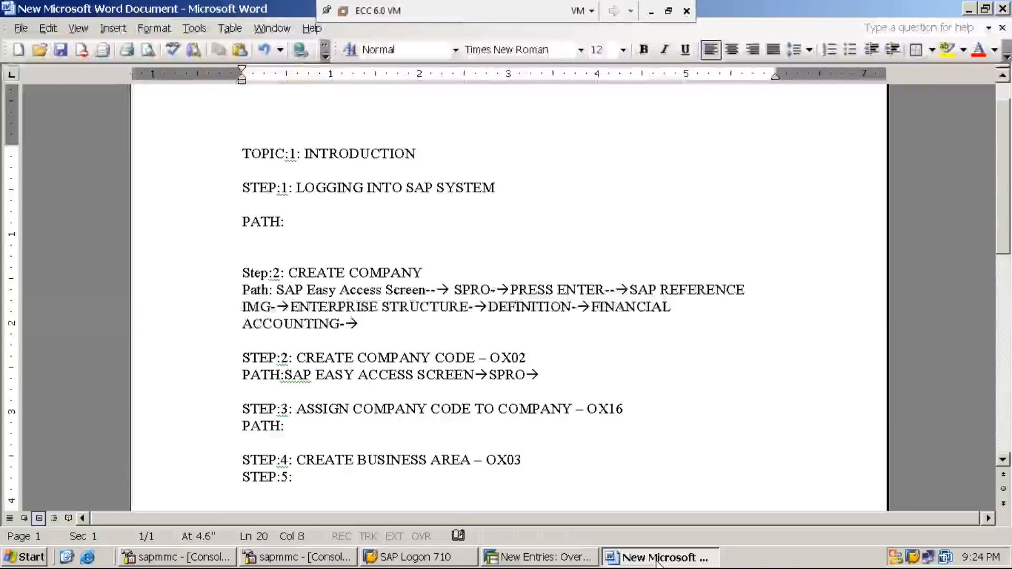
{"action": "type", "text": "CREATE"}
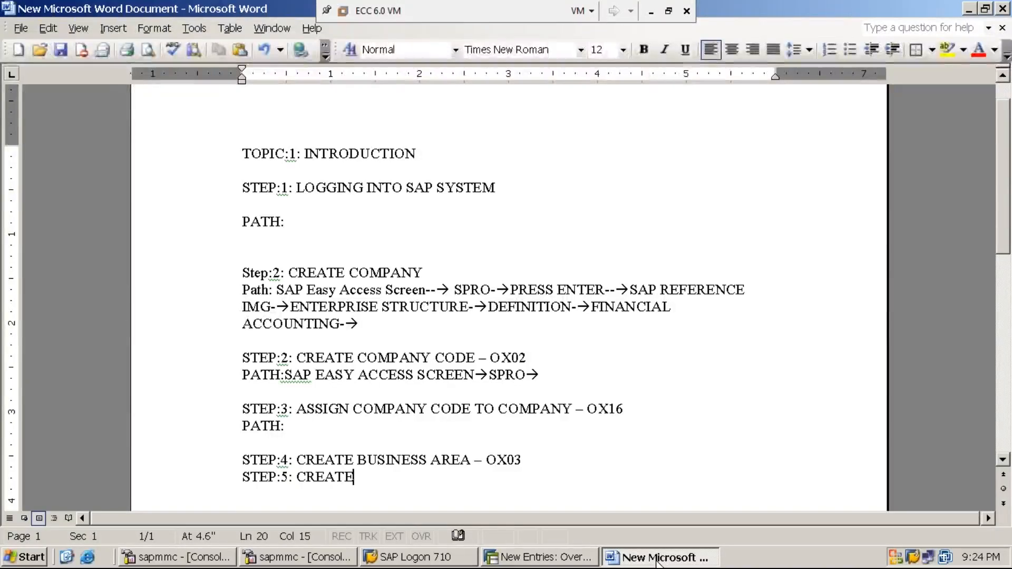
{"action": "type", "text": " / MAI"}
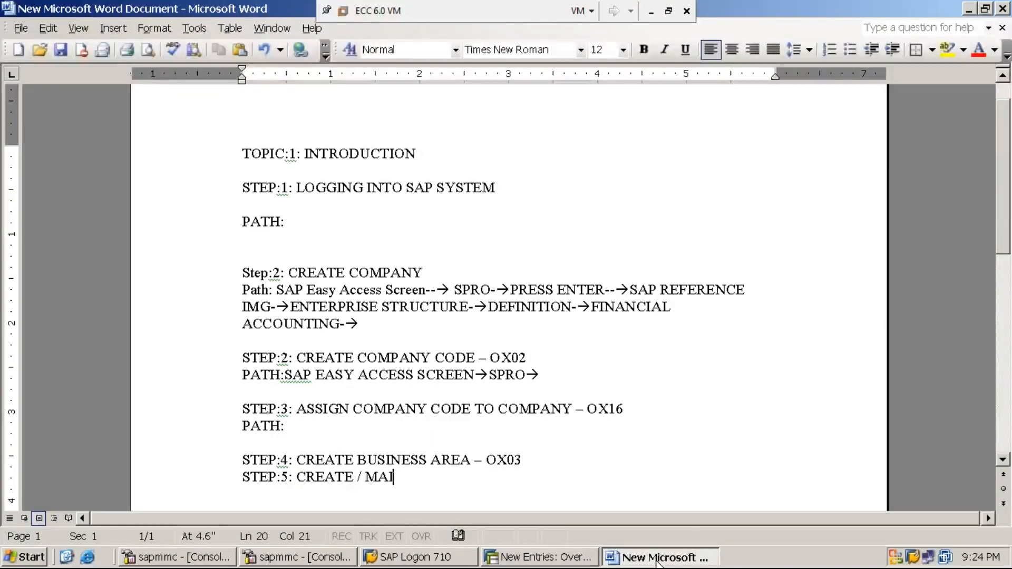
{"action": "type", "text": "NTAIN C"}
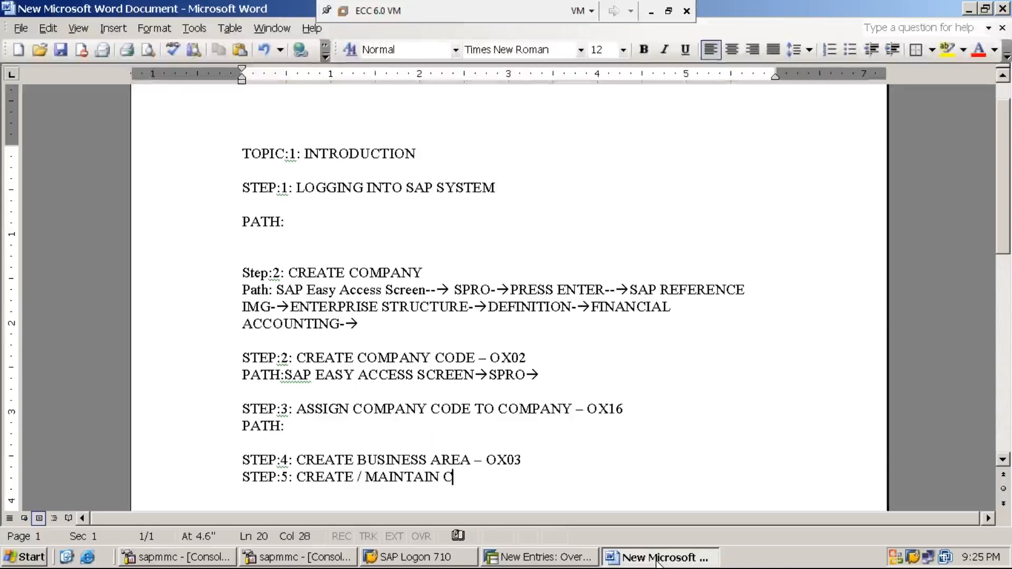
{"action": "type", "text": "ONSOL"}
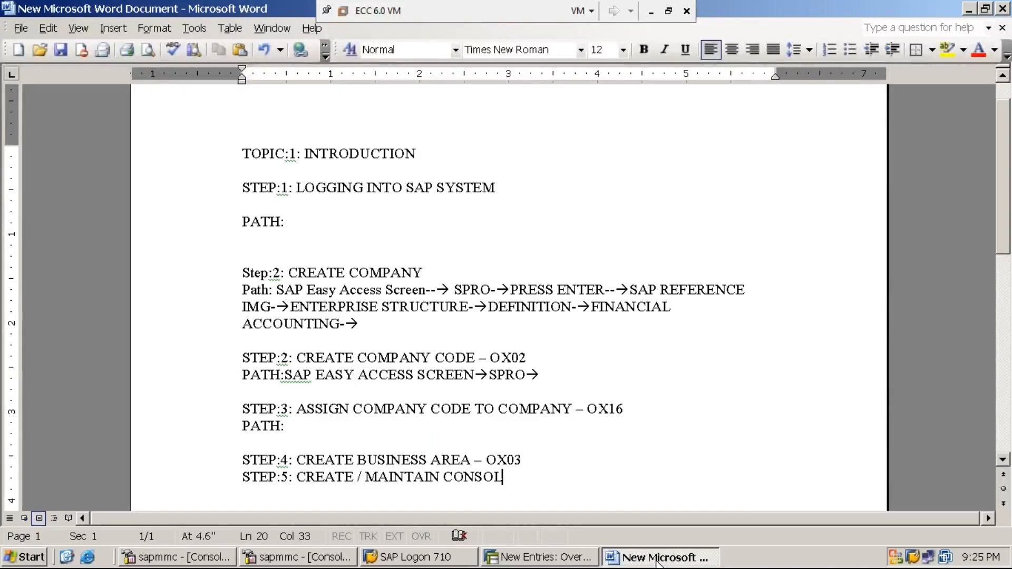
{"action": "type", "text": "IDATED BUS"}
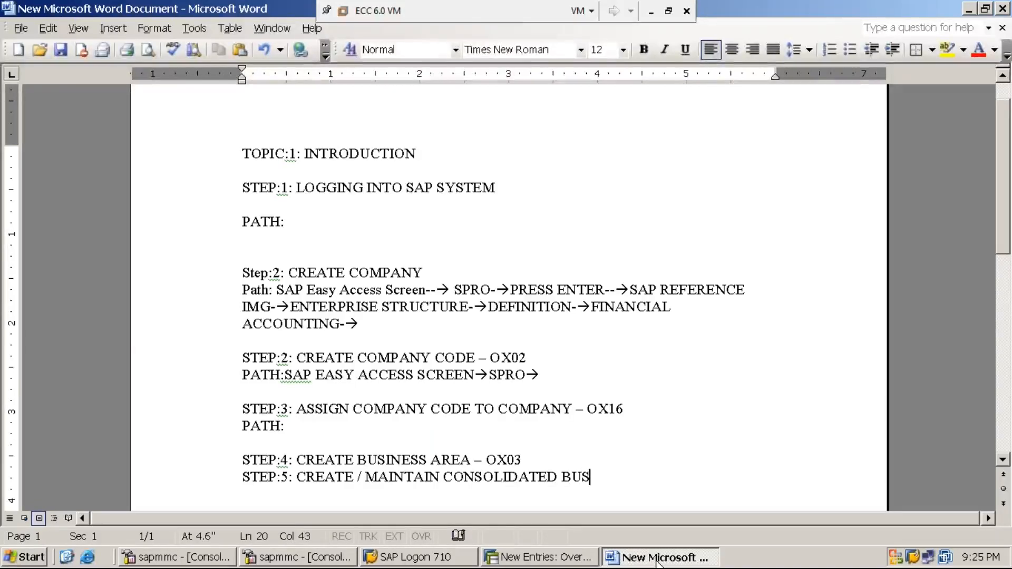
{"action": "type", "text": "INESS AREA"}
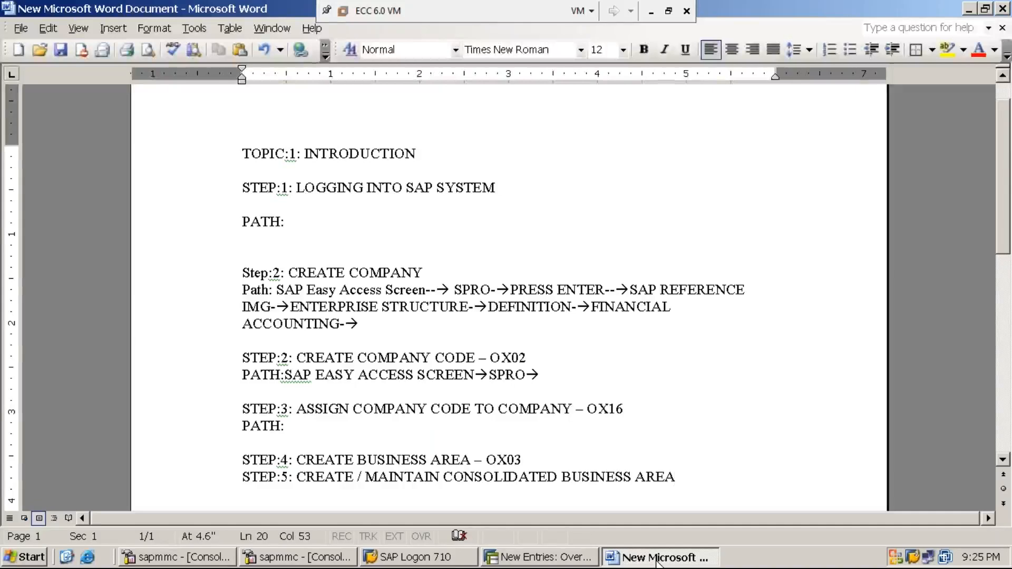
{"action": "type", "text": "-"}
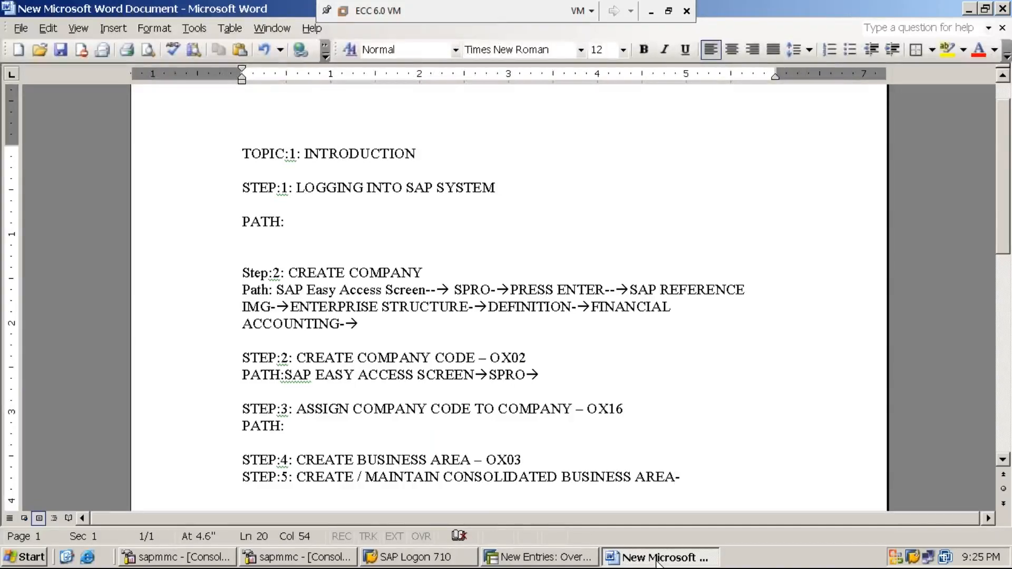
{"action": "type", "text": "OCC1"}
{"action": "key", "text": "Return"}
{"action": "type", "text": "PATH:"}
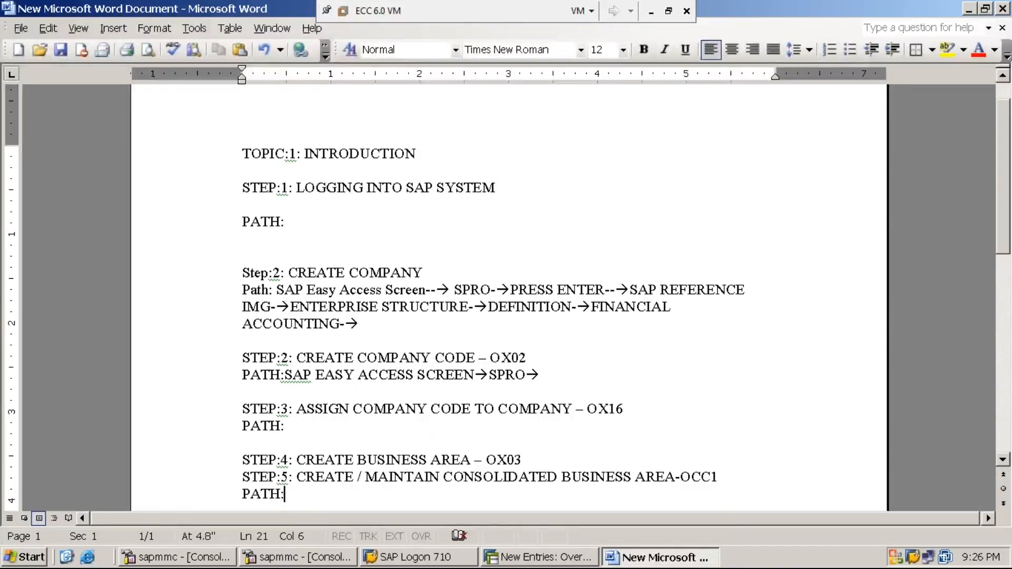
Step: Back in SAP, leave the business area table and return to the SAP Easy Access screen
{"action": "left_click", "coordinate": [536, 558]}
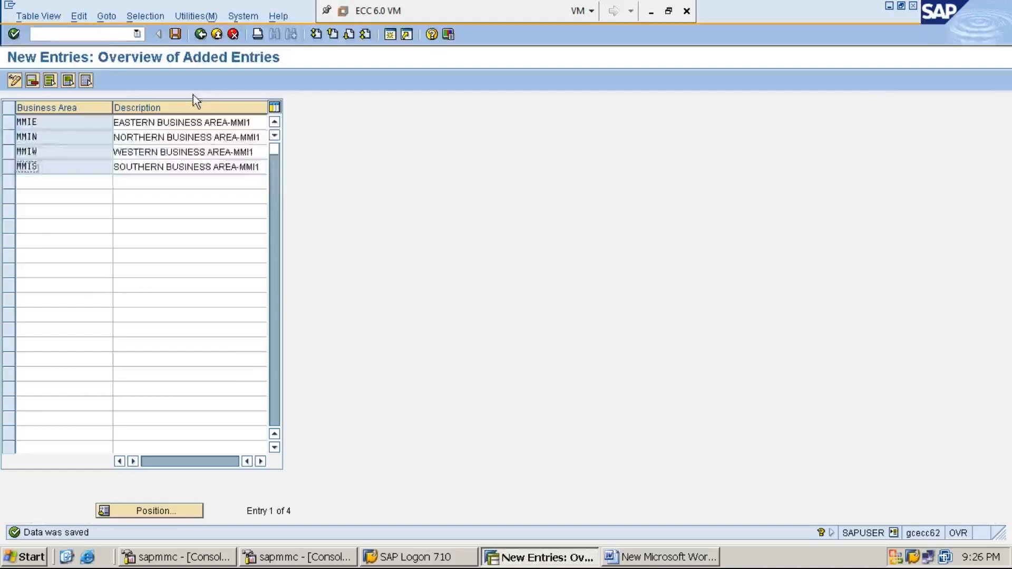
{"action": "left_click", "coordinate": [101, 34]}
{"action": "type", "text": "/n"}
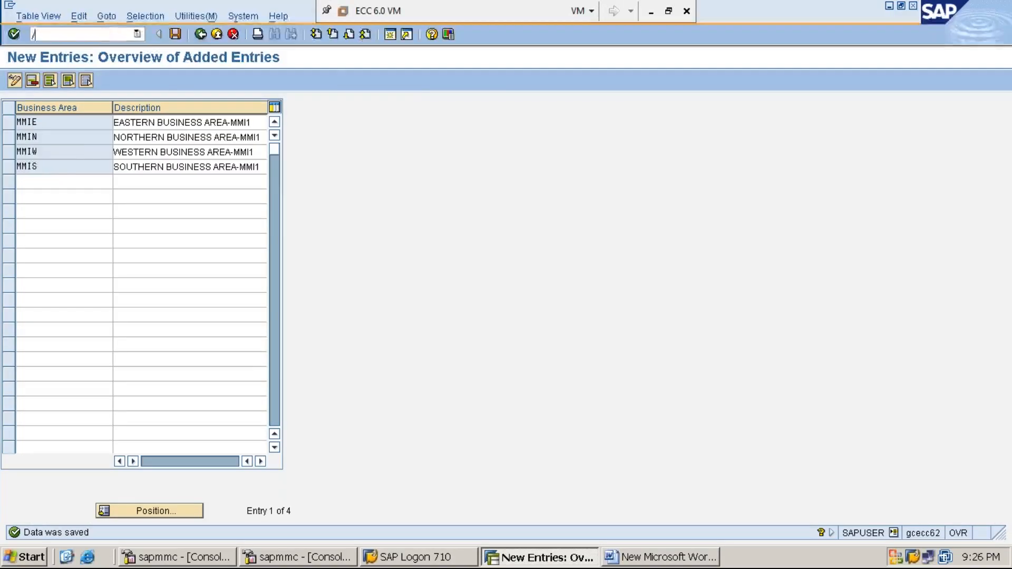
{"action": "key", "text": "Return"}
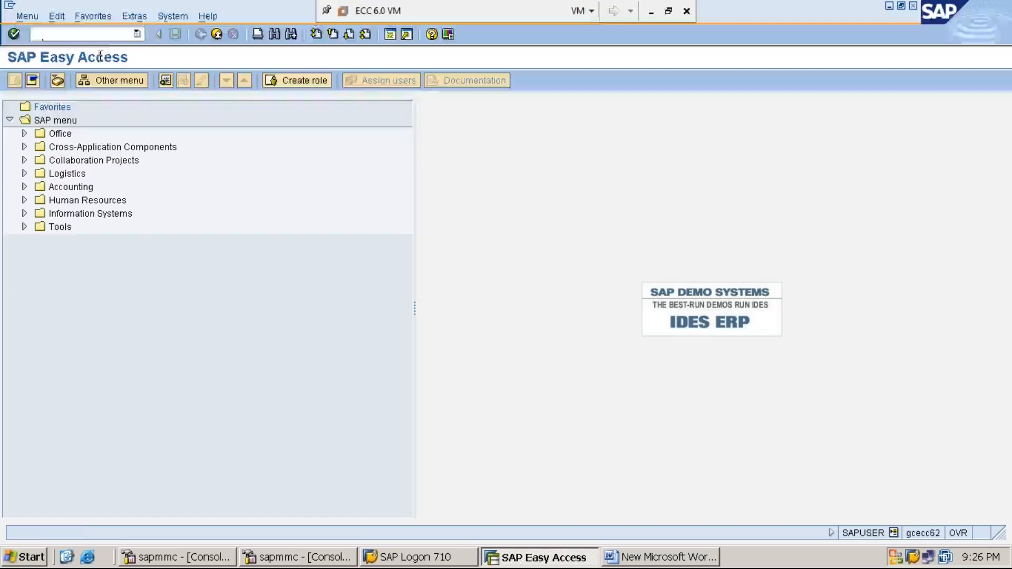
Step: Run transaction SPRO to open the customizing project screen
{"action": "type", "text": "SPRO"}
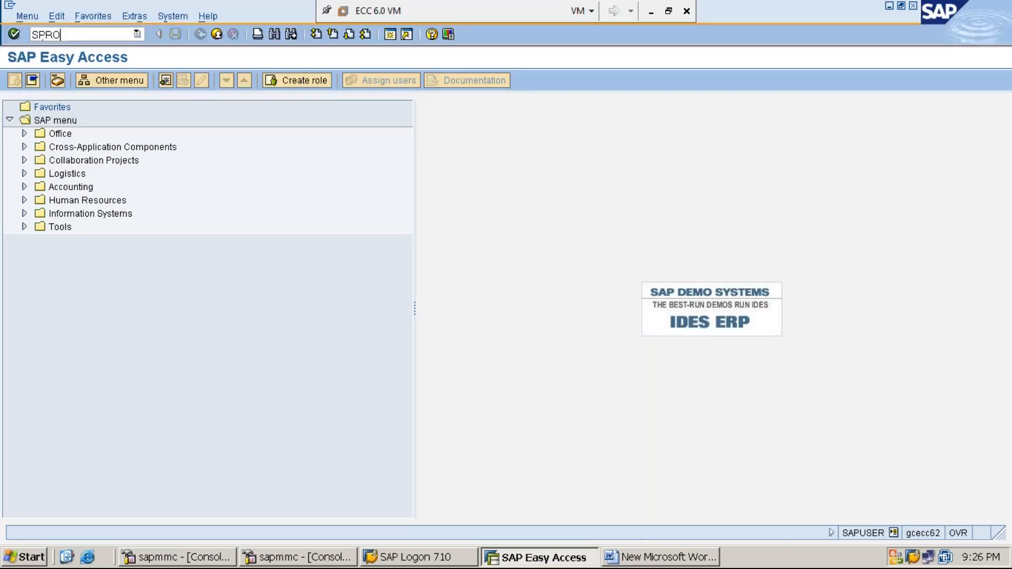
{"action": "left_click", "coordinate": [652, 560]}
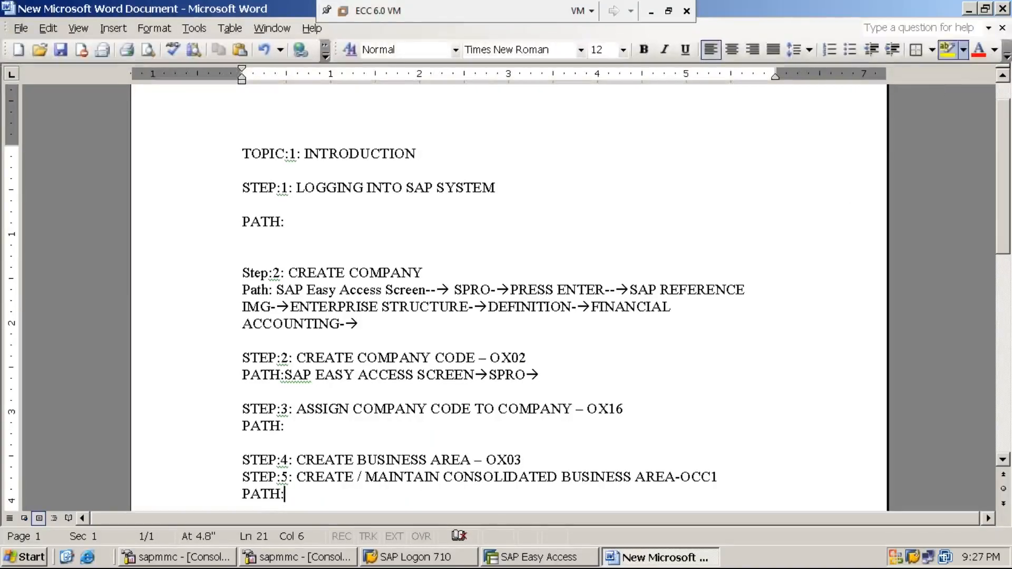
{"action": "left_click", "coordinate": [969, 9]}
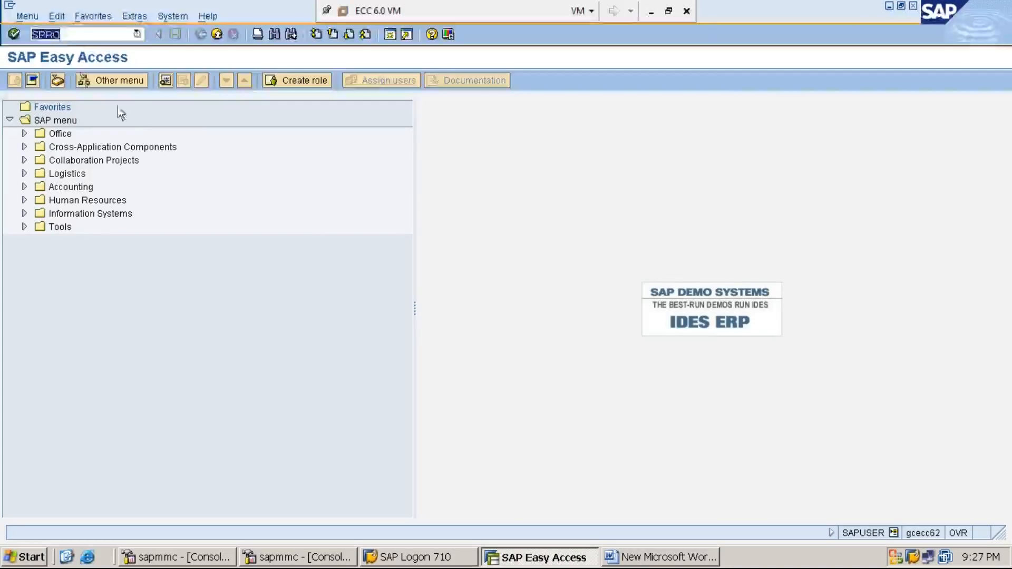
{"action": "left_click", "coordinate": [85, 34]}
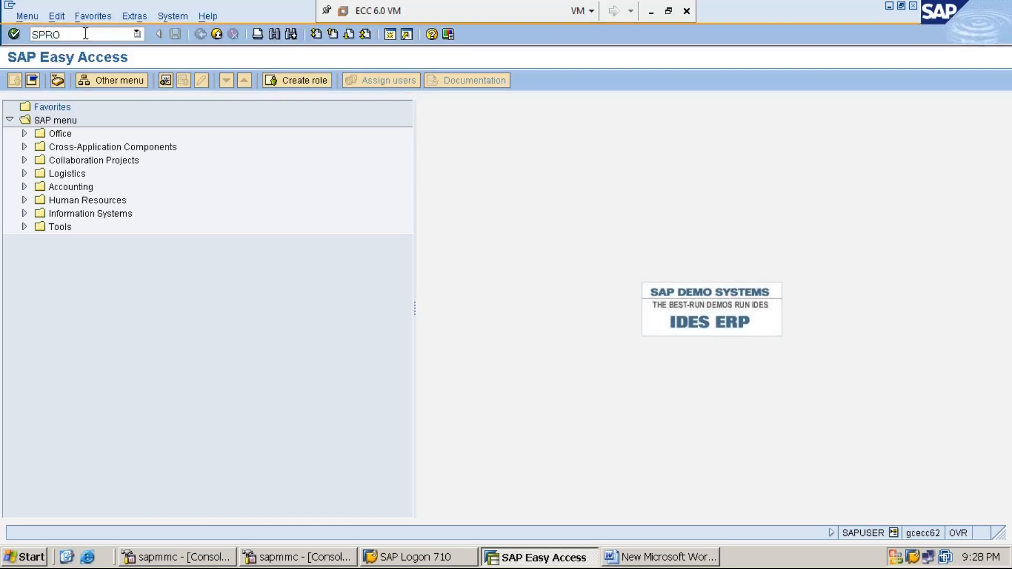
{"action": "key", "text": "Return"}
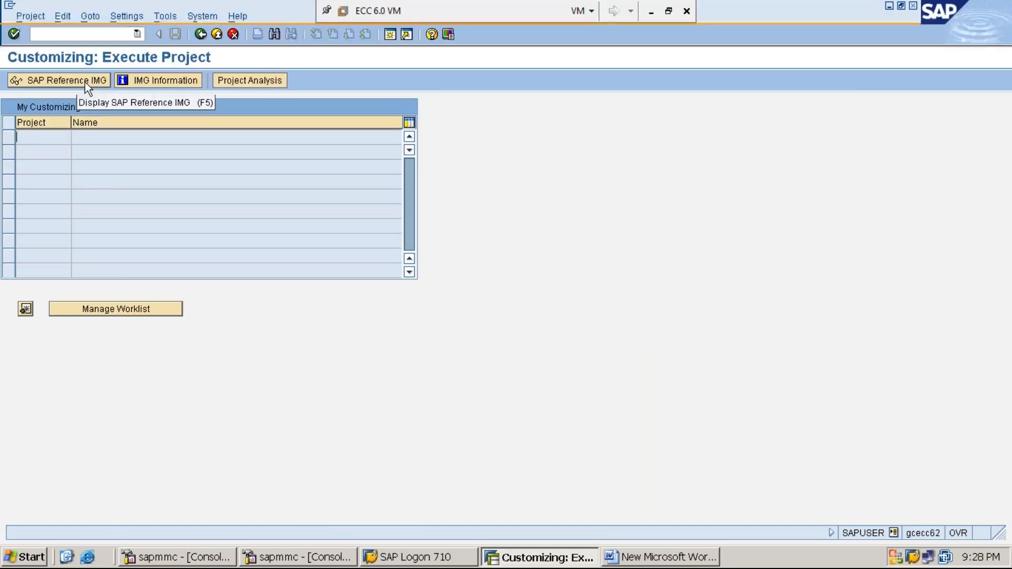
Step: Open the SAP Reference IMG and expand Enterprise Structure, Definition and Financial Accounting
{"action": "left_click", "coordinate": [84, 82]}
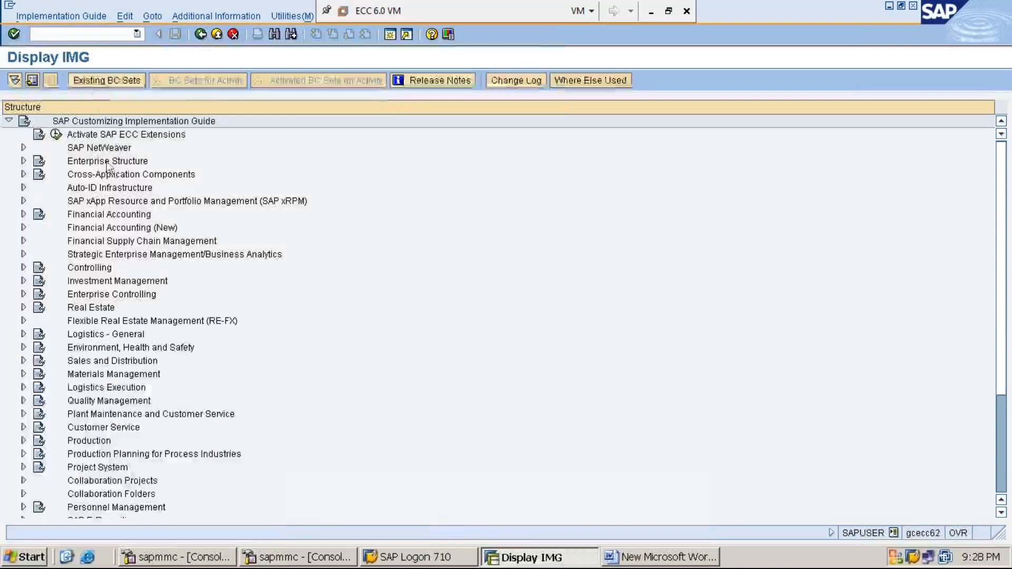
{"action": "double_click", "coordinate": [108, 164]}
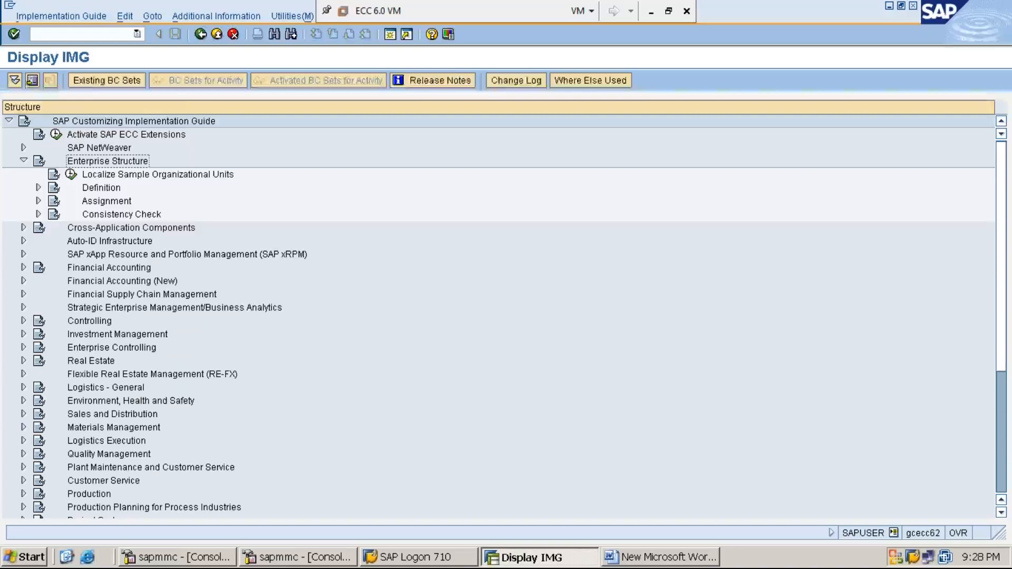
{"action": "left_click", "coordinate": [101, 188]}
{"action": "left_click", "coordinate": [38, 188]}
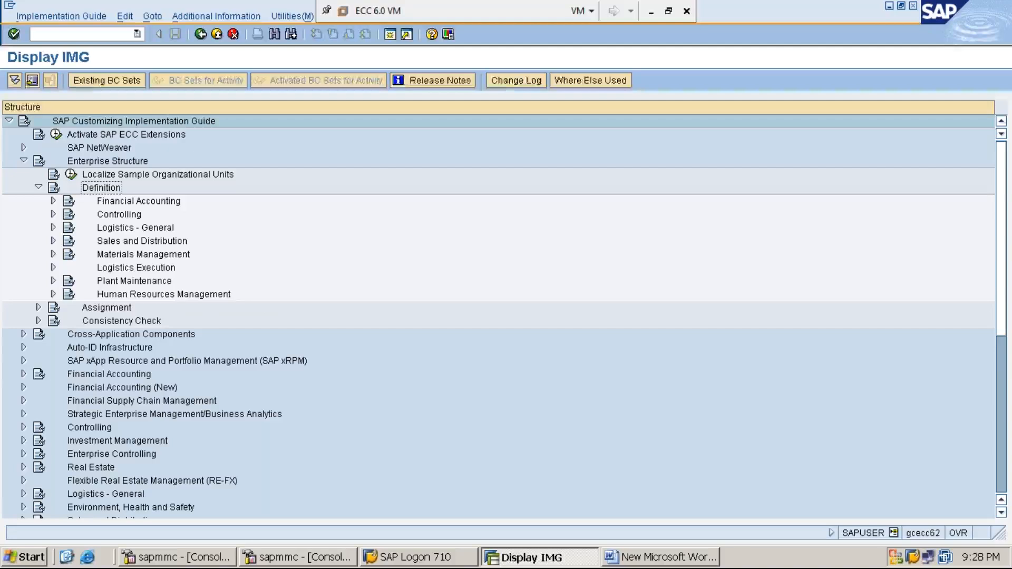
{"action": "left_click", "coordinate": [139, 201]}
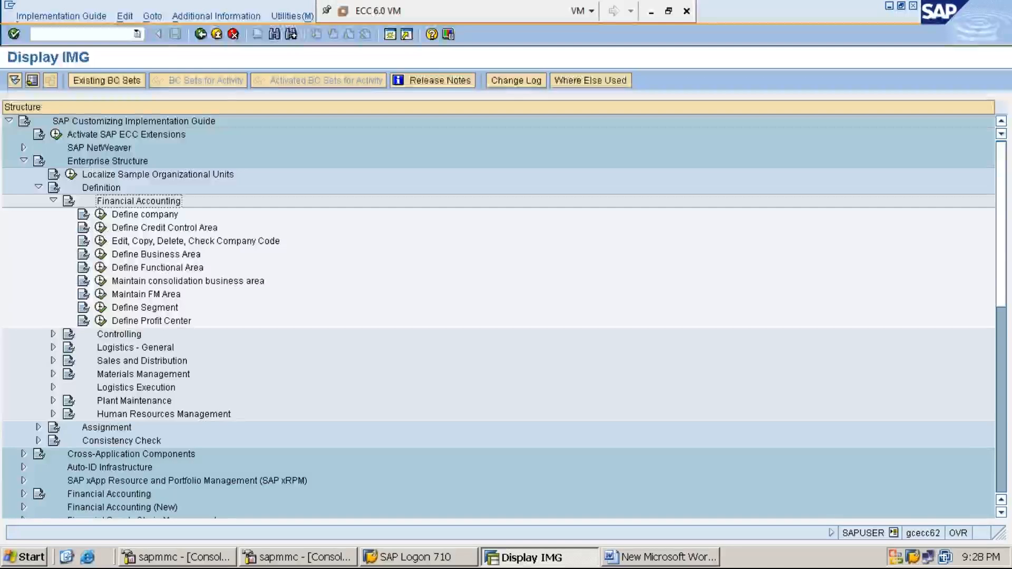
Step: Display the IMG activity keys as additional information beside the structure tree
{"action": "left_click", "coordinate": [225, 17]}
{"action": "mouse_move", "coordinate": [253, 33]}
{"action": "mouse_move", "coordinate": [369, 48]}
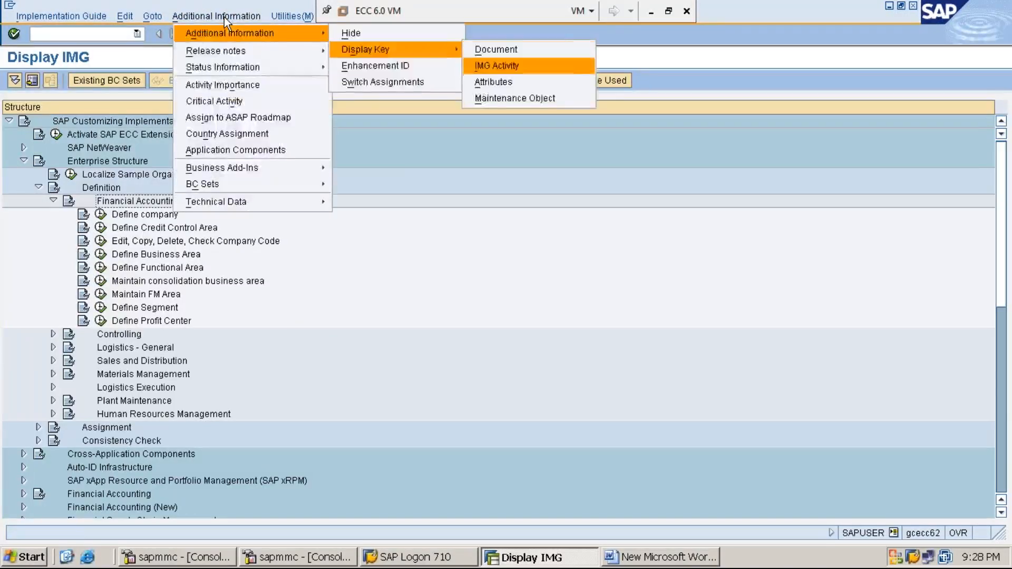
{"action": "left_click", "coordinate": [491, 65]}
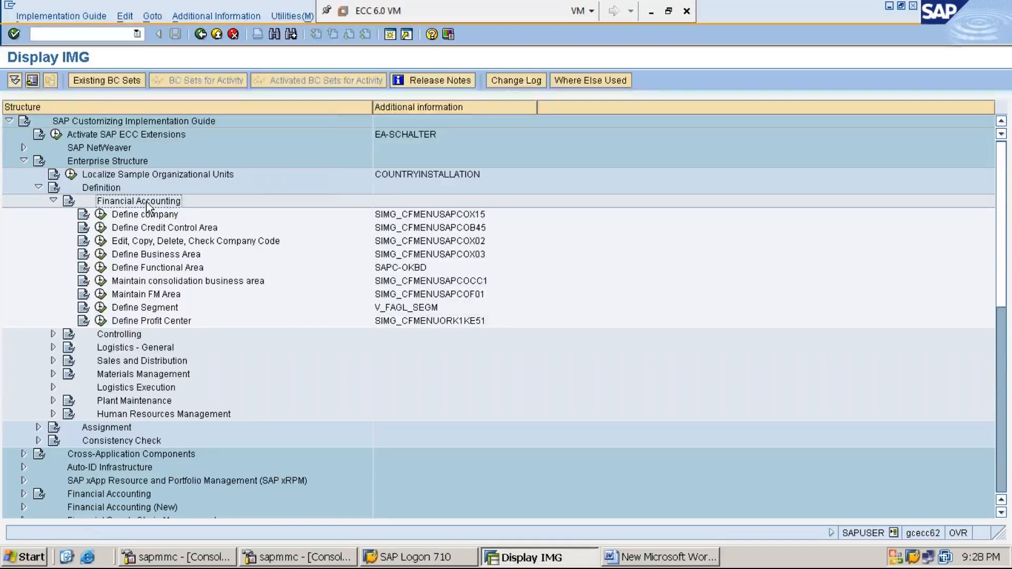
Step: Execute the Maintain consolidation business area activity and start adding new entries
{"action": "key", "text": "Down"}
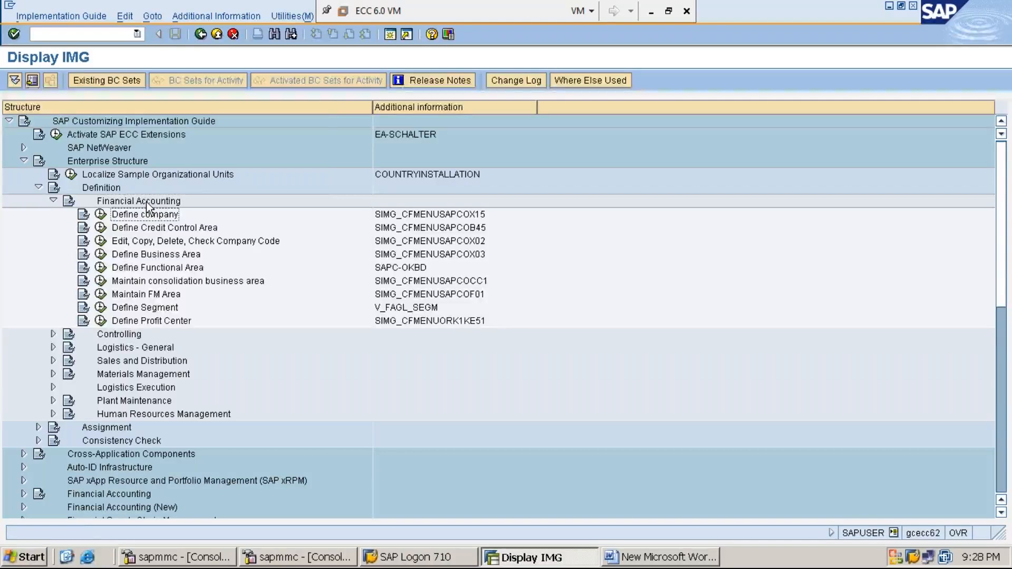
{"action": "key", "text": "Down"}
{"action": "key", "text": "Down"}
{"action": "key", "text": "Down"}
{"action": "key", "text": "Down"}
{"action": "key", "text": "Down"}
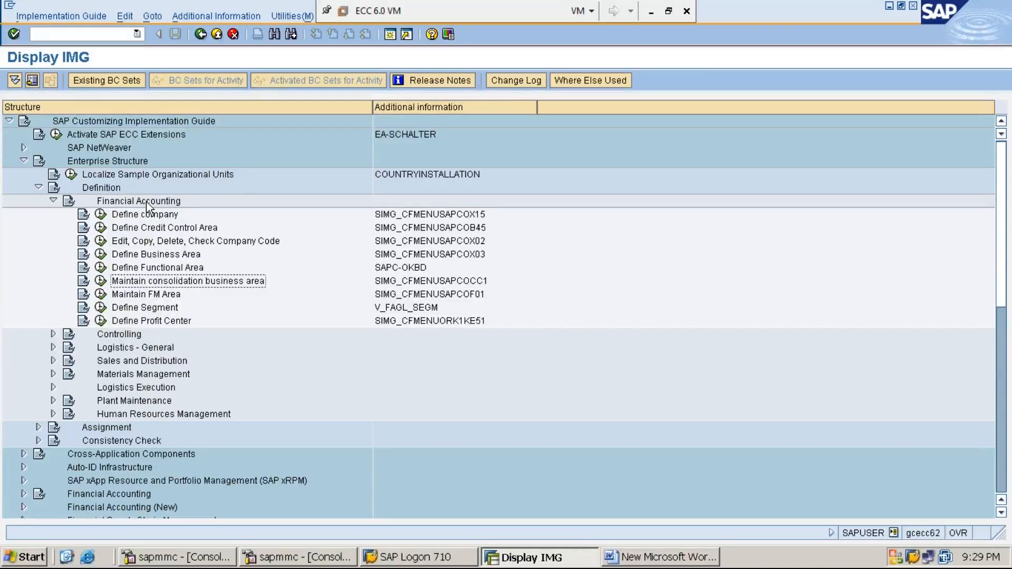
{"action": "left_click", "coordinate": [104, 284]}
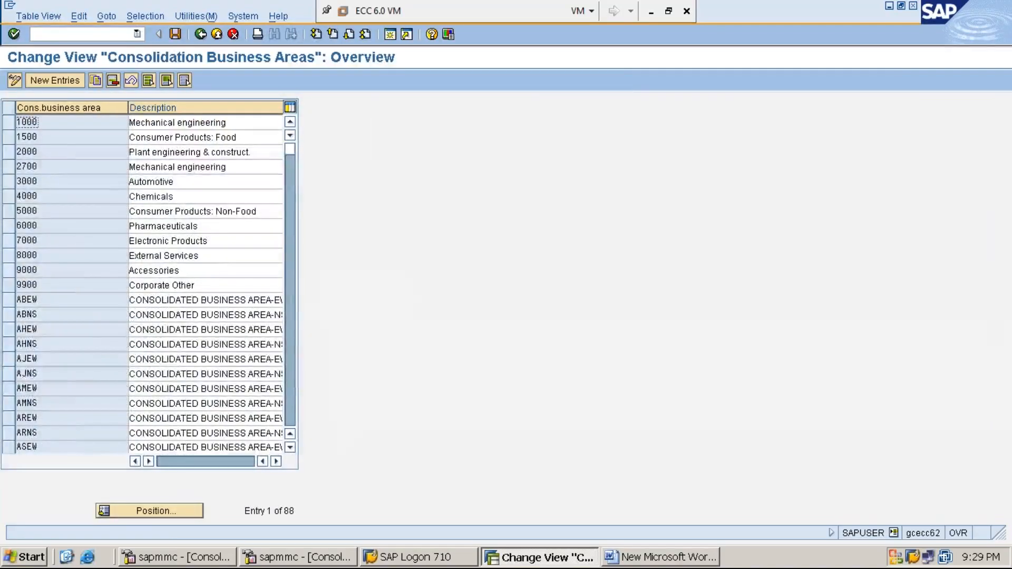
{"action": "left_click", "coordinate": [58, 82]}
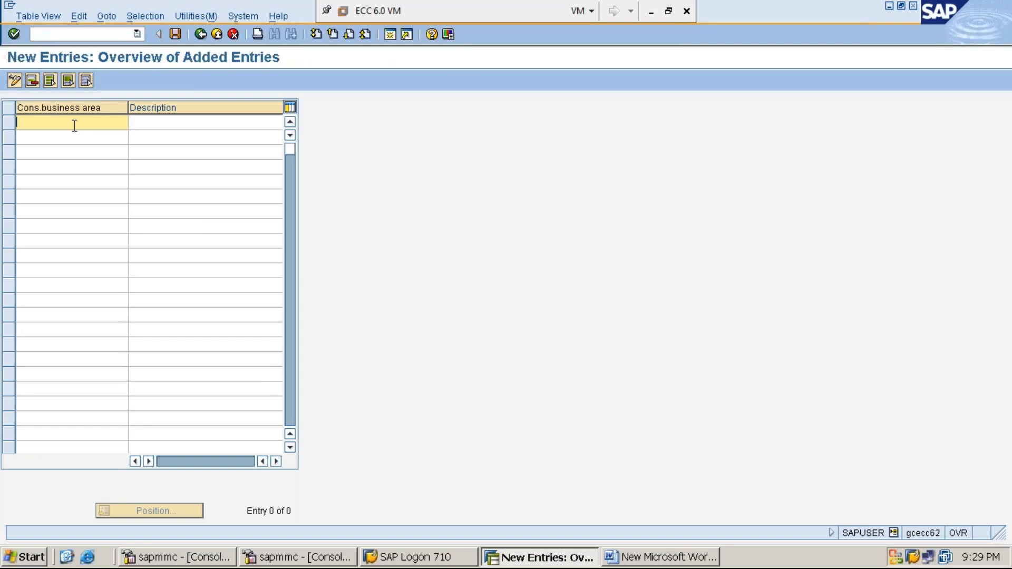
Step: Add consolidated business area MMEW with the description EASTERNWESTERNBUSINESS AREA
{"action": "type", "text": "MMEW"}
{"action": "key", "text": "Tab"}
{"action": "type", "text": "EASTERNWES"}
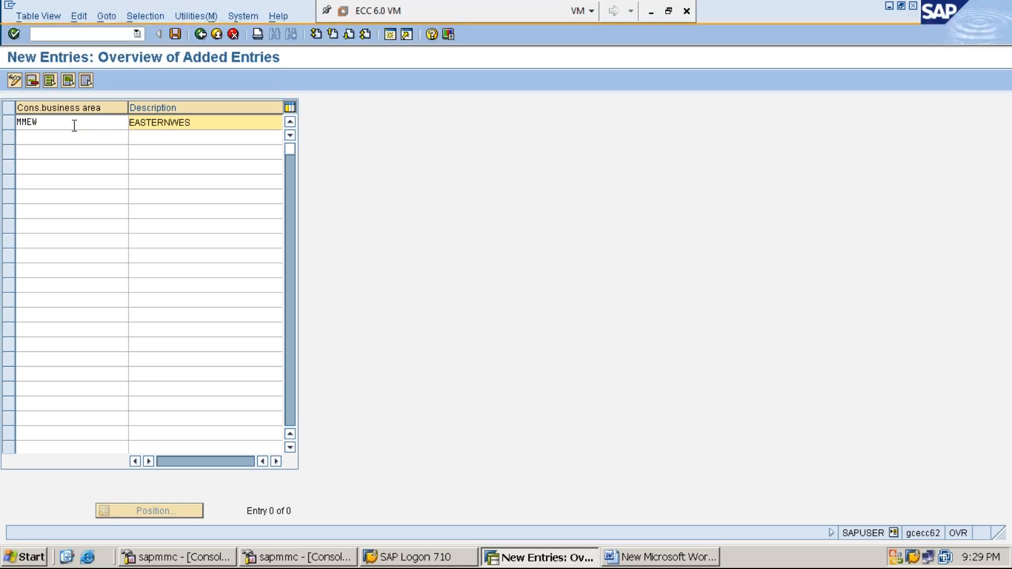
{"action": "key", "text": "BackSpace"}
{"action": "key", "text": "BackSpace"}
{"action": "key", "text": "BackSpace"}
{"action": "type", "text": "WESTERNBUSARE"}
{"action": "key", "text": "BackSpace"}
{"action": "type", "text": "INESS AREA"}
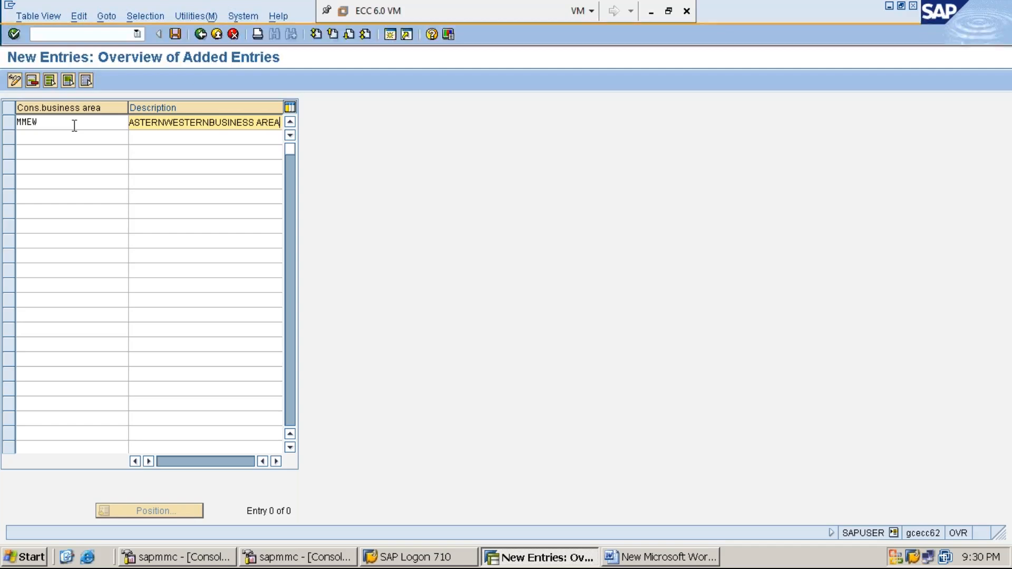
{"action": "key", "text": "Home"}
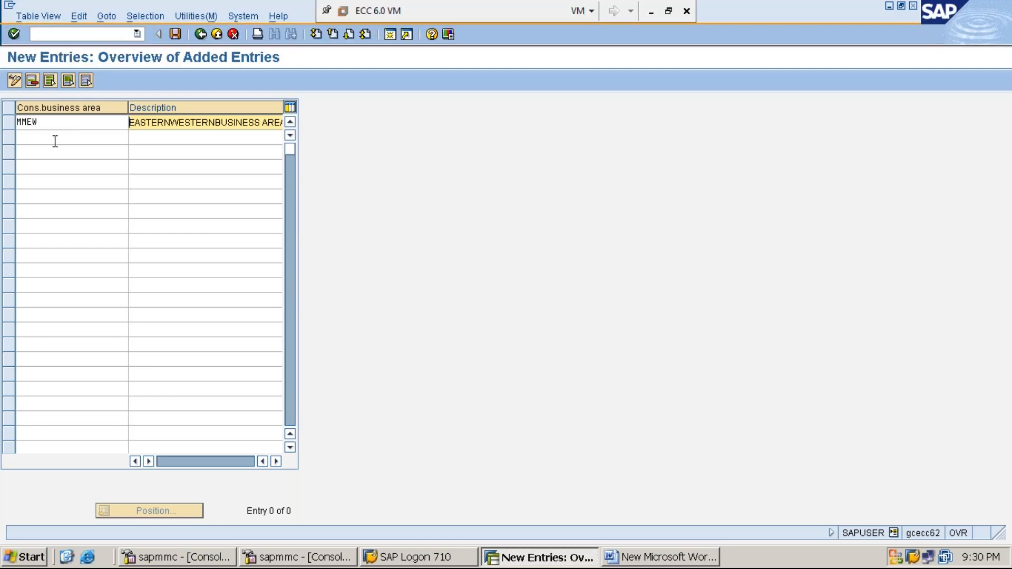
Step: Add consolidated business area MMNS with the description NORTERHNSOTHERNBUSINESS AREA and save it to customizing request ECCK900148
{"action": "left_click", "coordinate": [54, 140]}
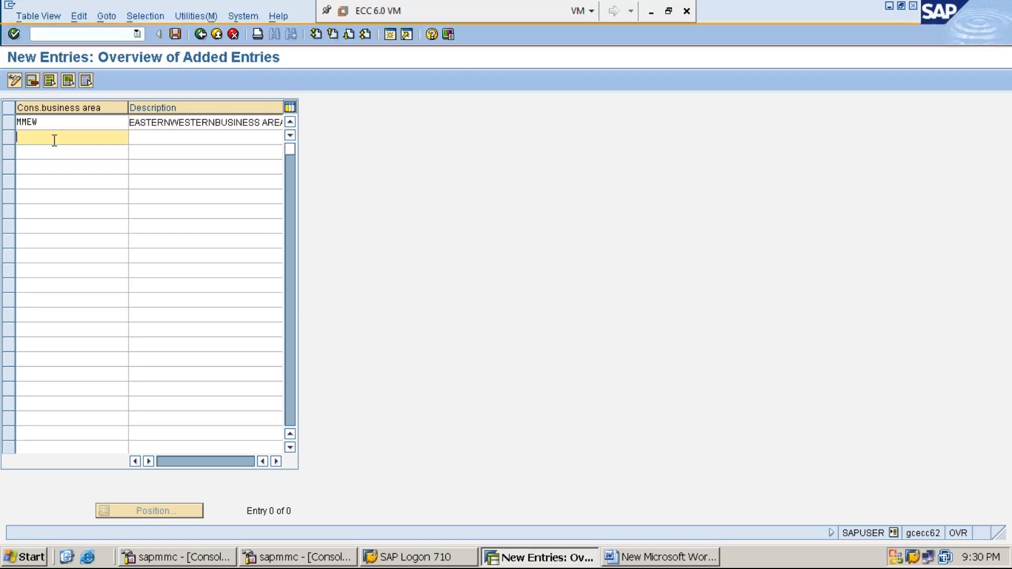
{"action": "type", "text": "MM"}
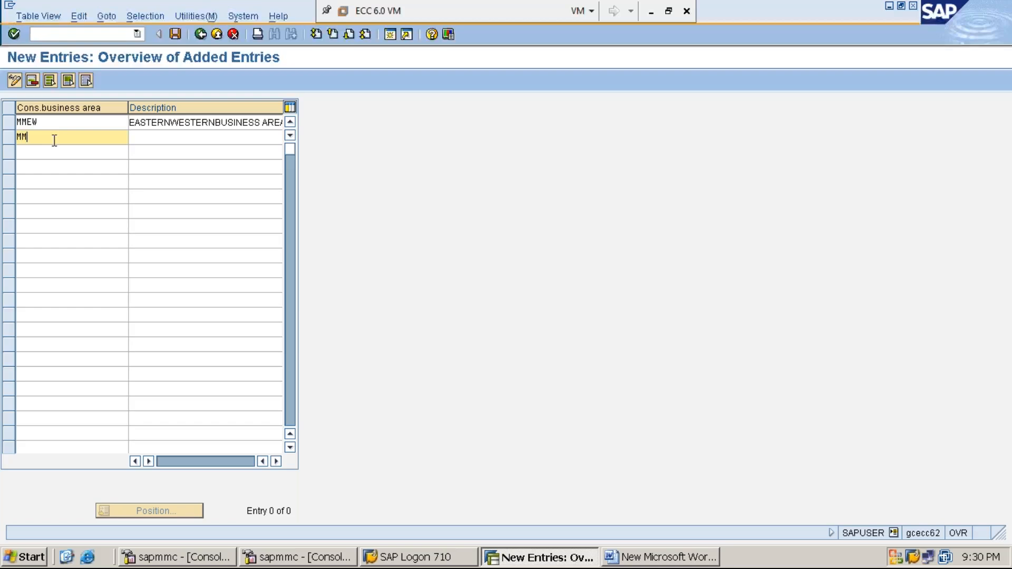
{"action": "type", "text": "NS"}
{"action": "key", "text": "Tab"}
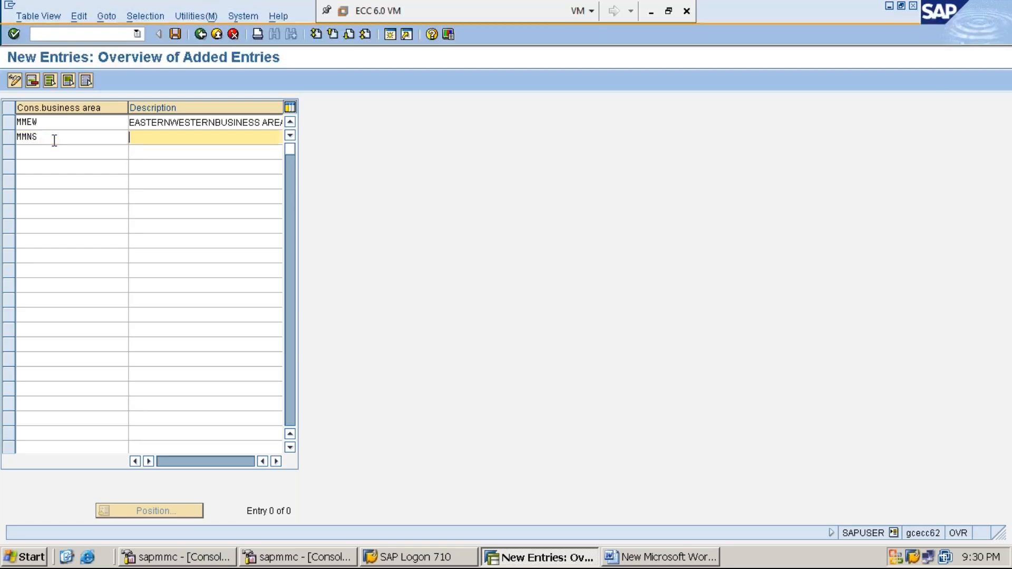
{"action": "type", "text": "NORTERHNSOTHERN"}
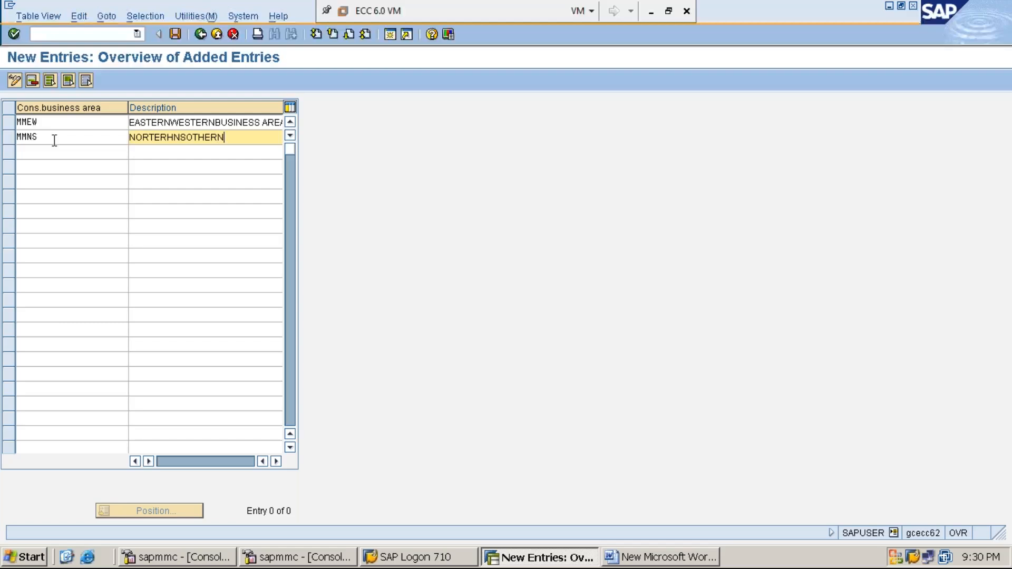
{"action": "type", "text": "BUSINESS AREA"}
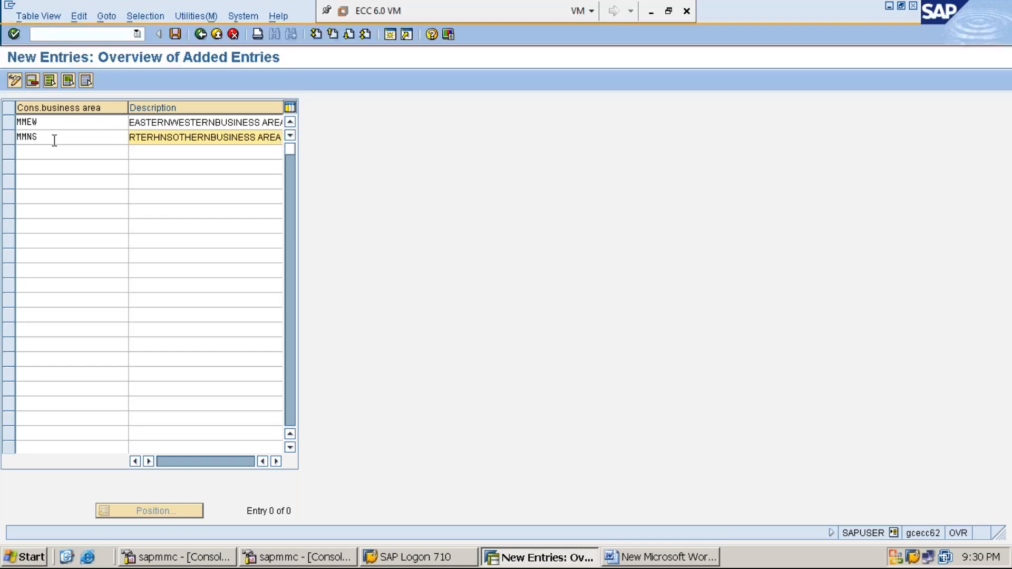
{"action": "left_click", "coordinate": [175, 35]}
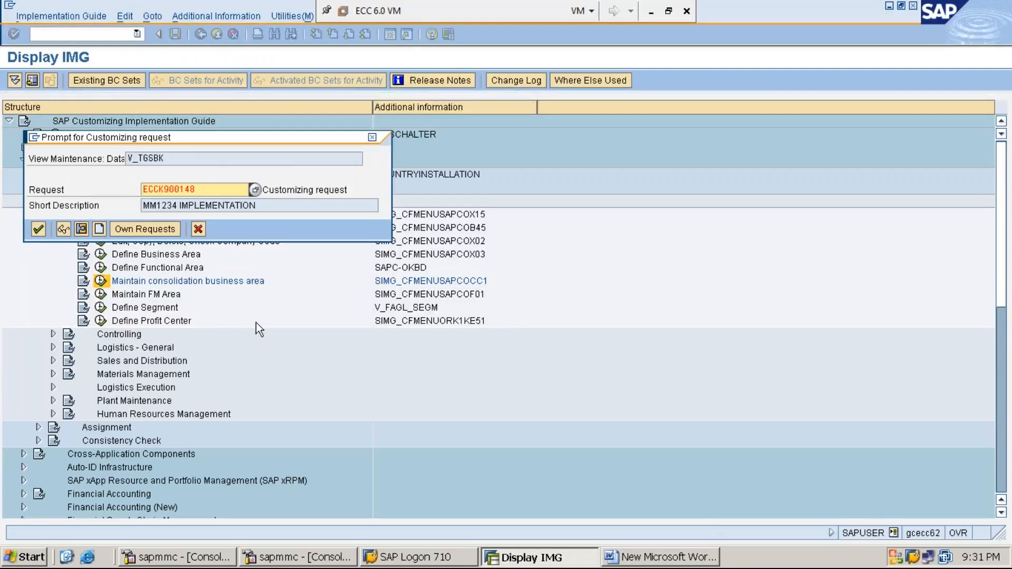
{"action": "key", "text": "Return"}
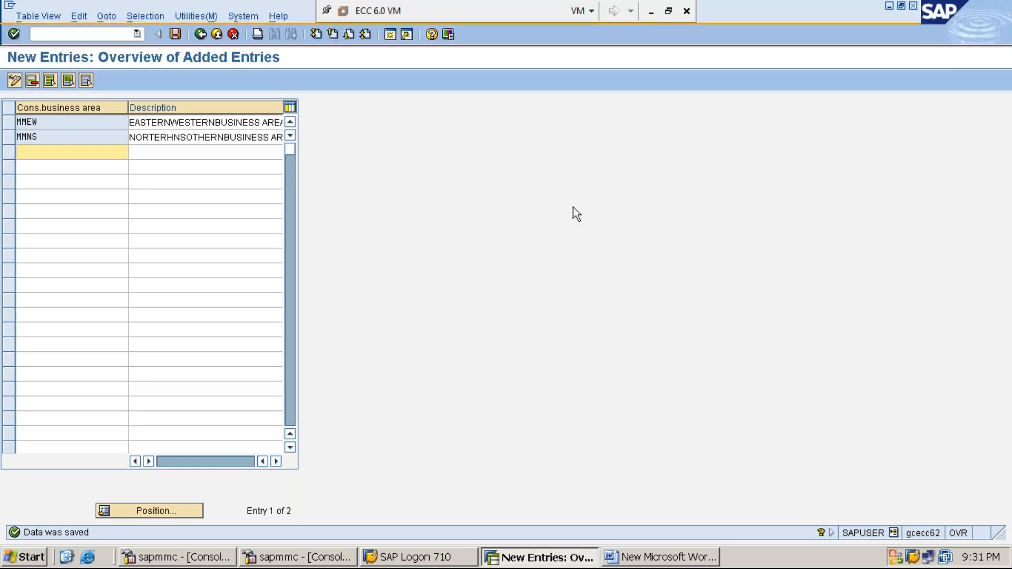
{"action": "left_click", "coordinate": [651, 14]}
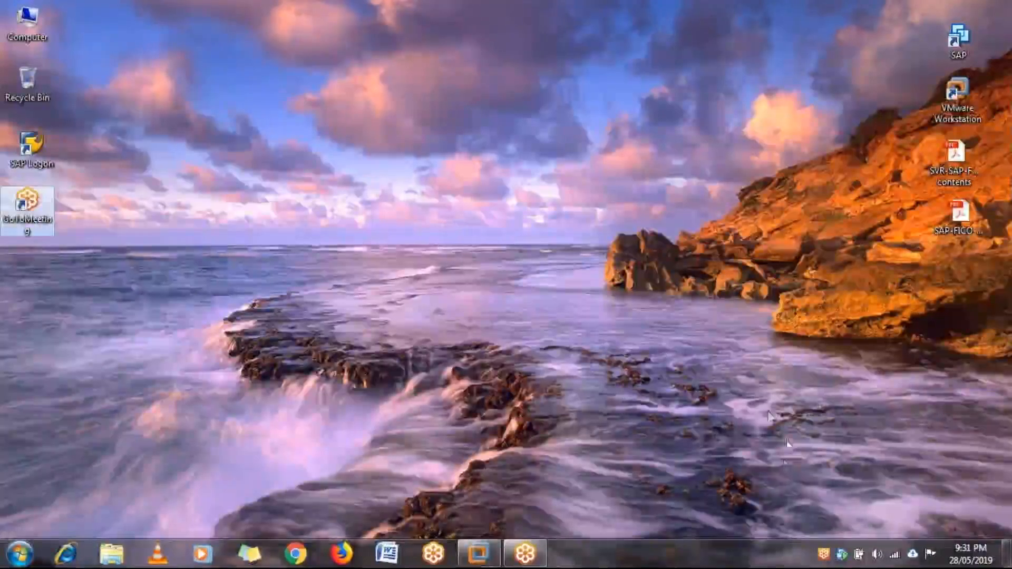
{"action": "left_click", "coordinate": [714, 455]}
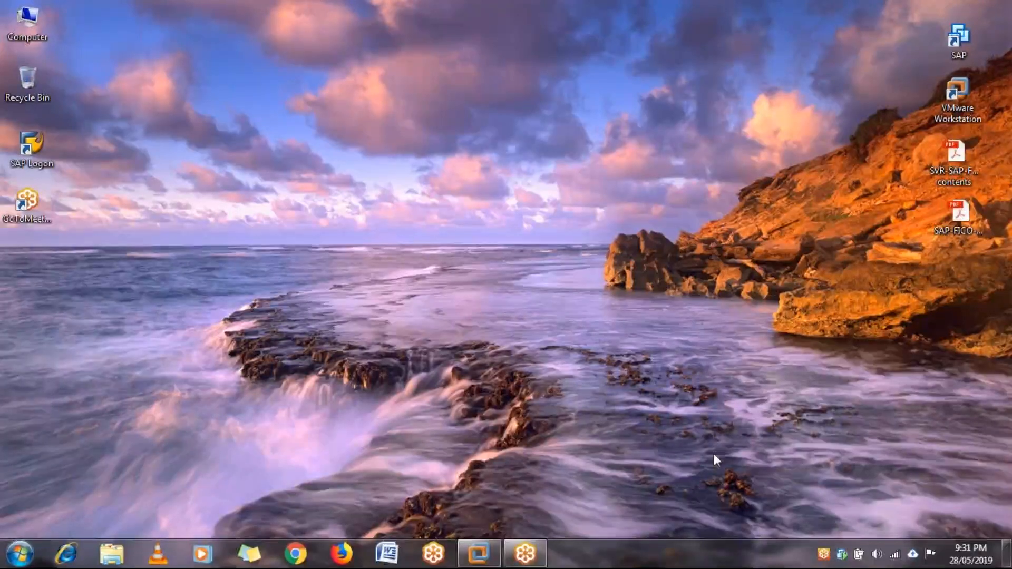